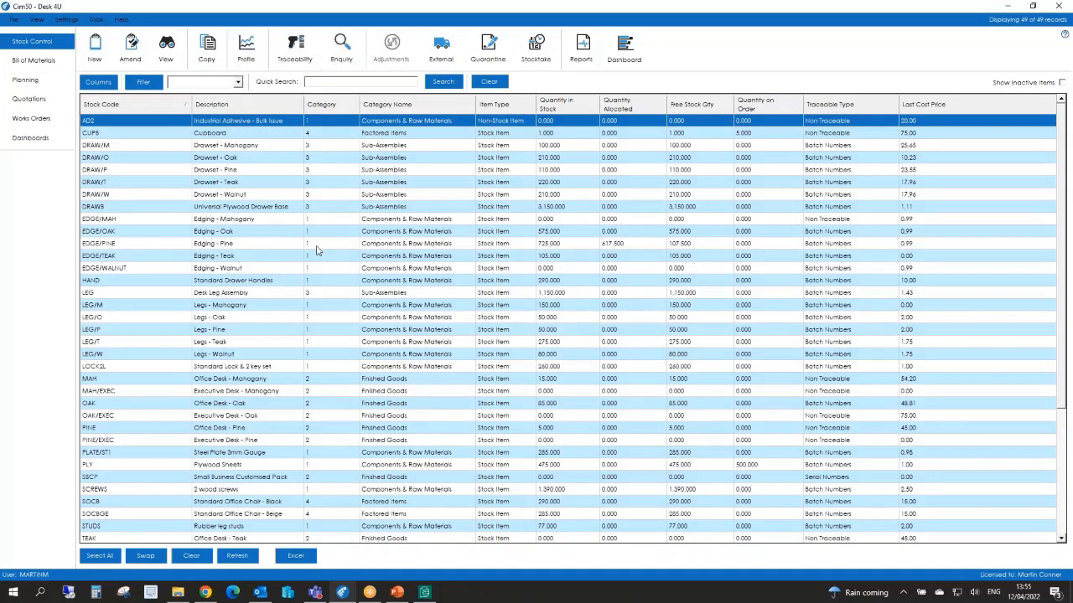
Search the stock list for "timb" and open the stock profile of TIMB/OAK
{"action": "left_click", "coordinate": [430, 55]}
{"action": "type", "text": "b"}
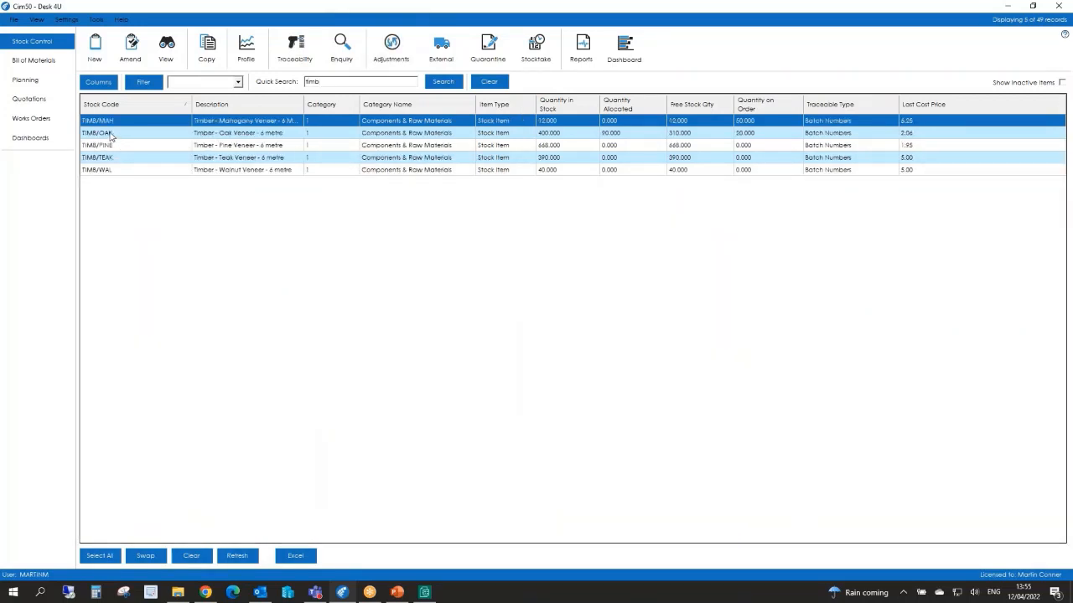
{"action": "left_click", "coordinate": [108, 134]}
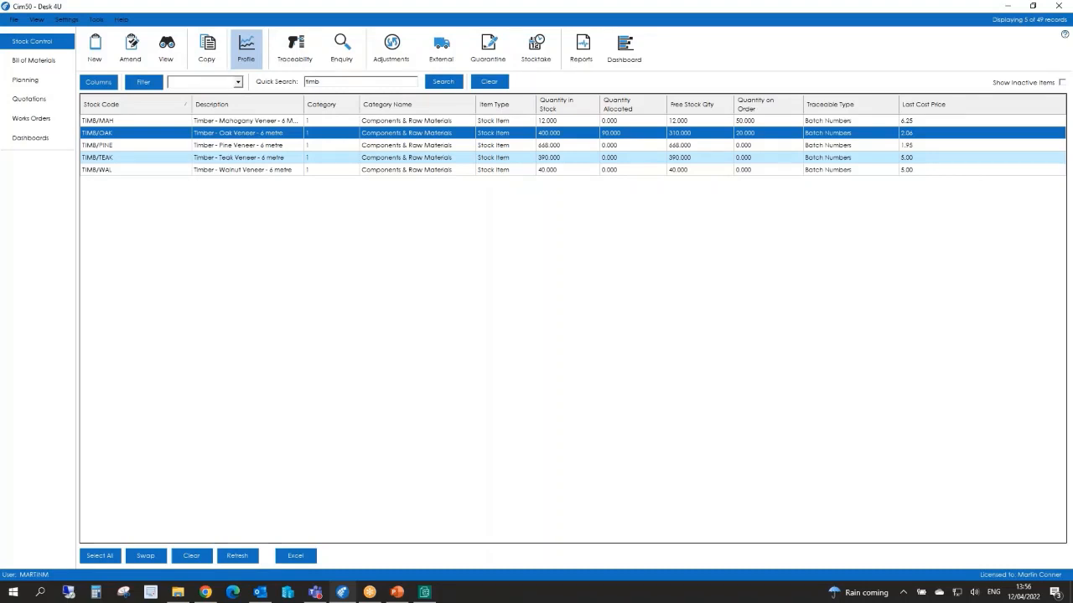
{"action": "left_click", "coordinate": [247, 50]}
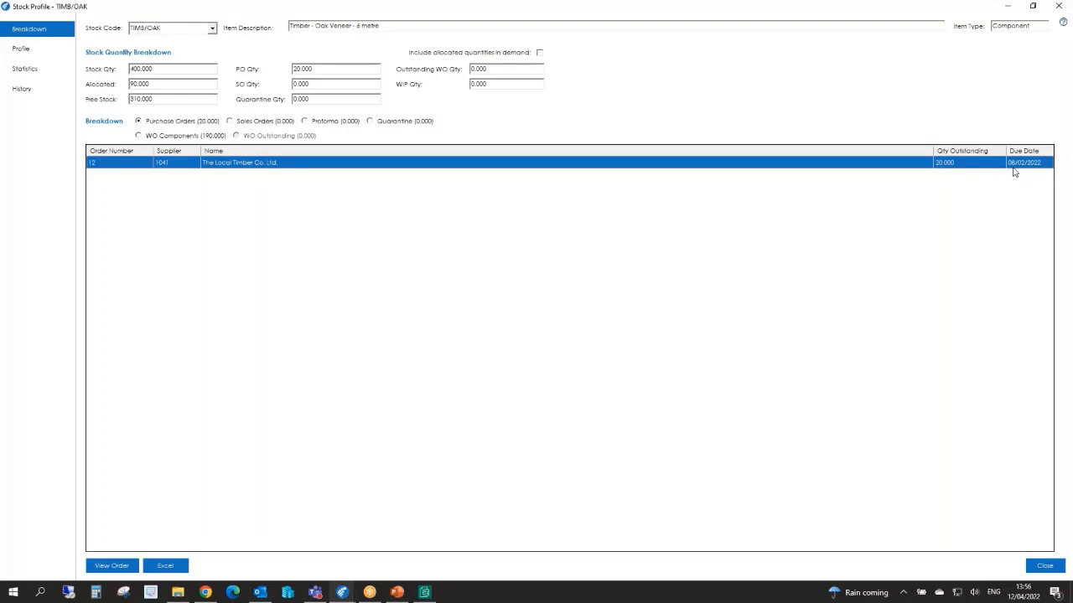
View the outstanding The Local Timber Co. Ltd. purchase order for TIMB/OAK in Sage 50, acknowledge the order status, and close the order
{"action": "left_click", "coordinate": [120, 567]}
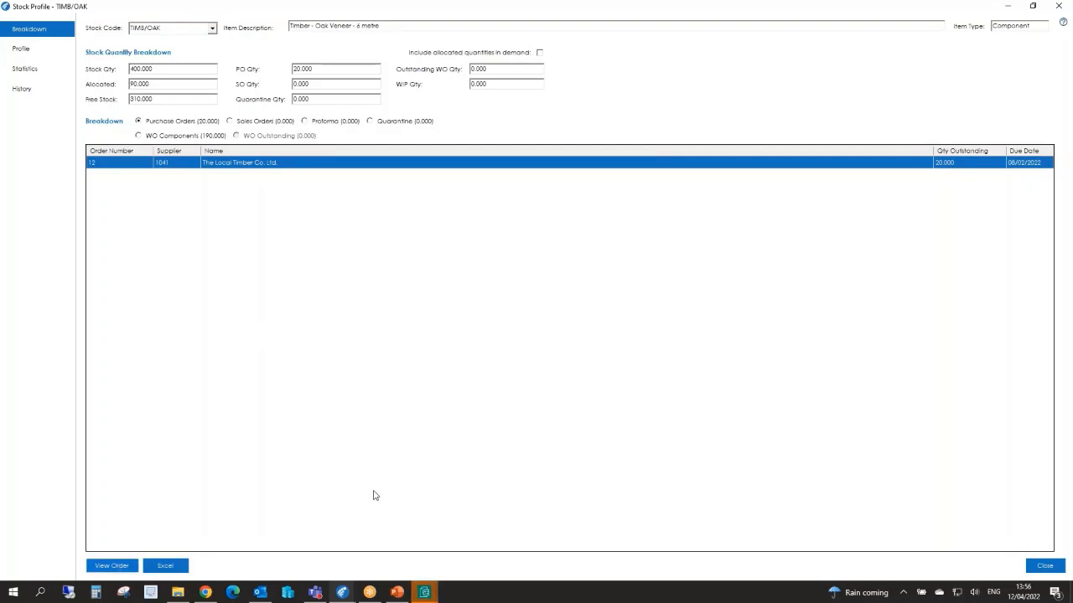
{"action": "left_click", "coordinate": [427, 593]}
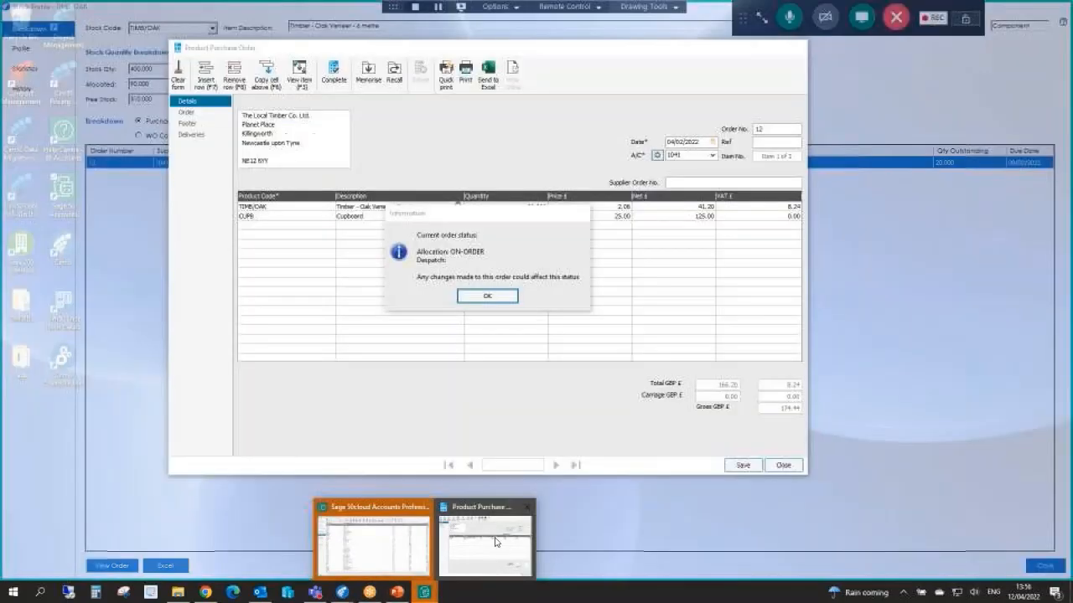
{"action": "left_click", "coordinate": [495, 542]}
{"action": "left_click", "coordinate": [491, 297]}
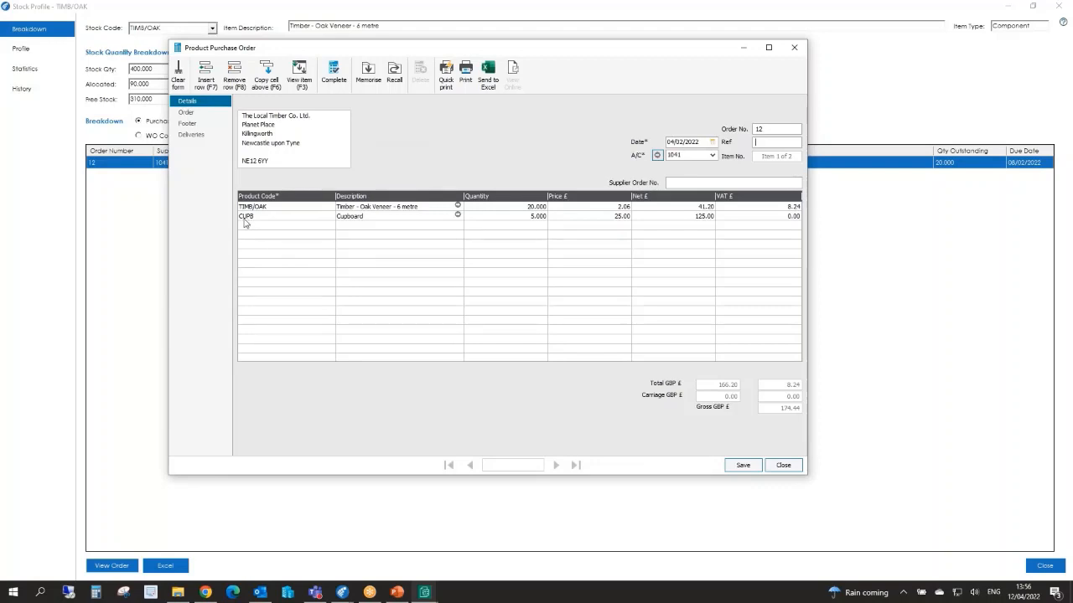
{"action": "left_click", "coordinate": [795, 465]}
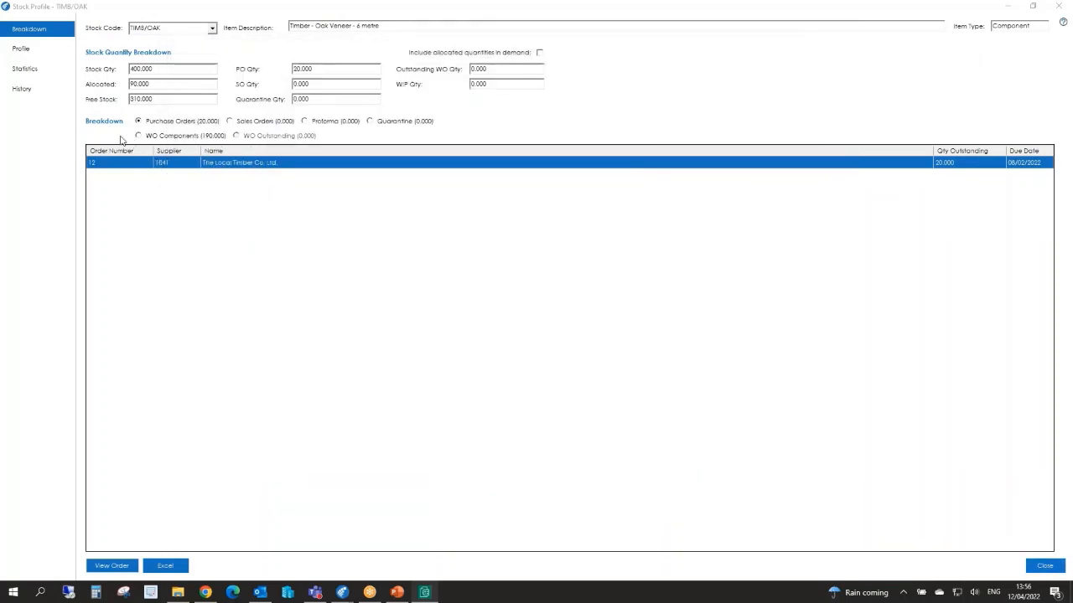
Review the TIMB/OAK works order component demand, real-time stock projection and supplier statistics, and close the stock profile
{"action": "left_click", "coordinate": [179, 137]}
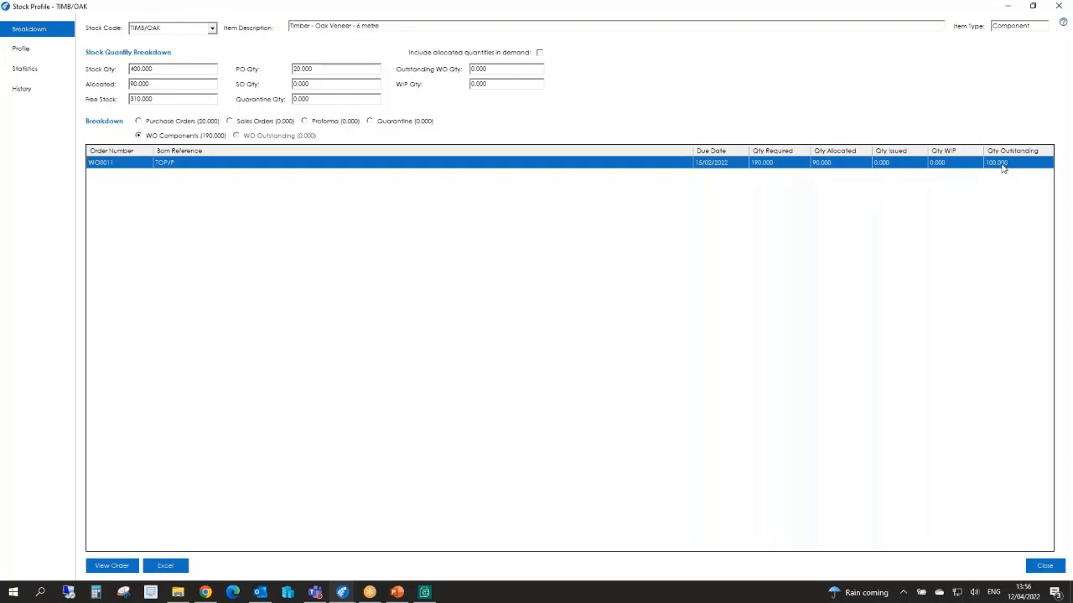
{"action": "left_click", "coordinate": [43, 53]}
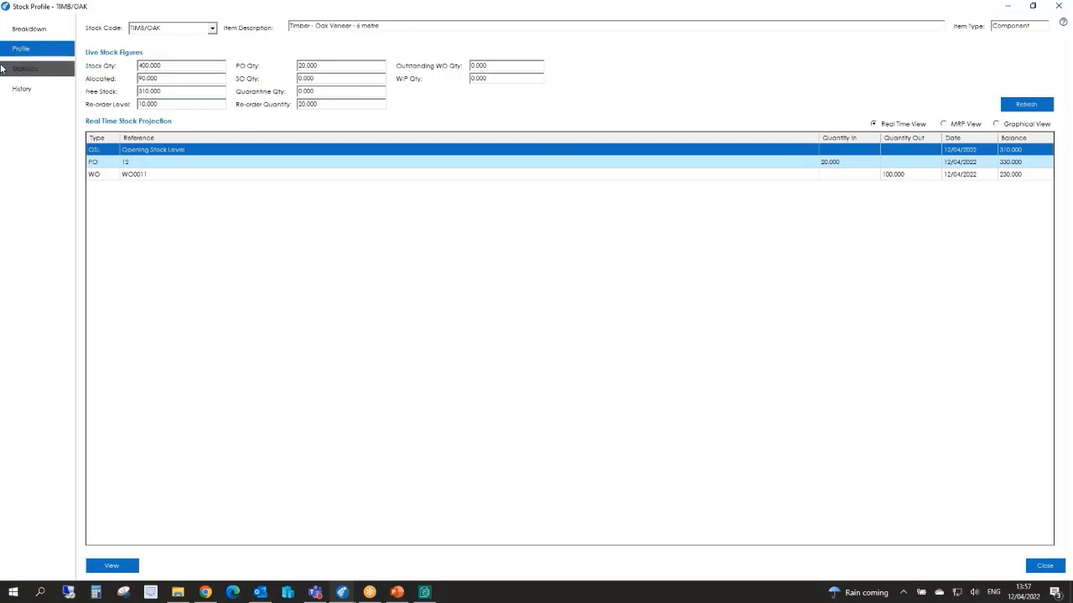
{"action": "left_click", "coordinate": [37, 74]}
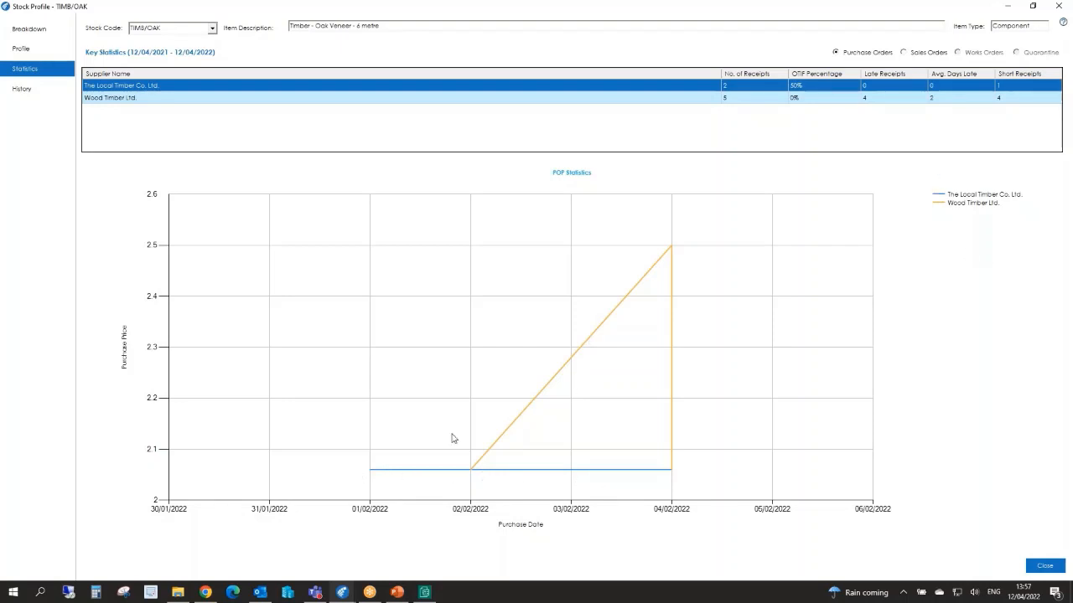
{"action": "left_click", "coordinate": [1045, 566]}
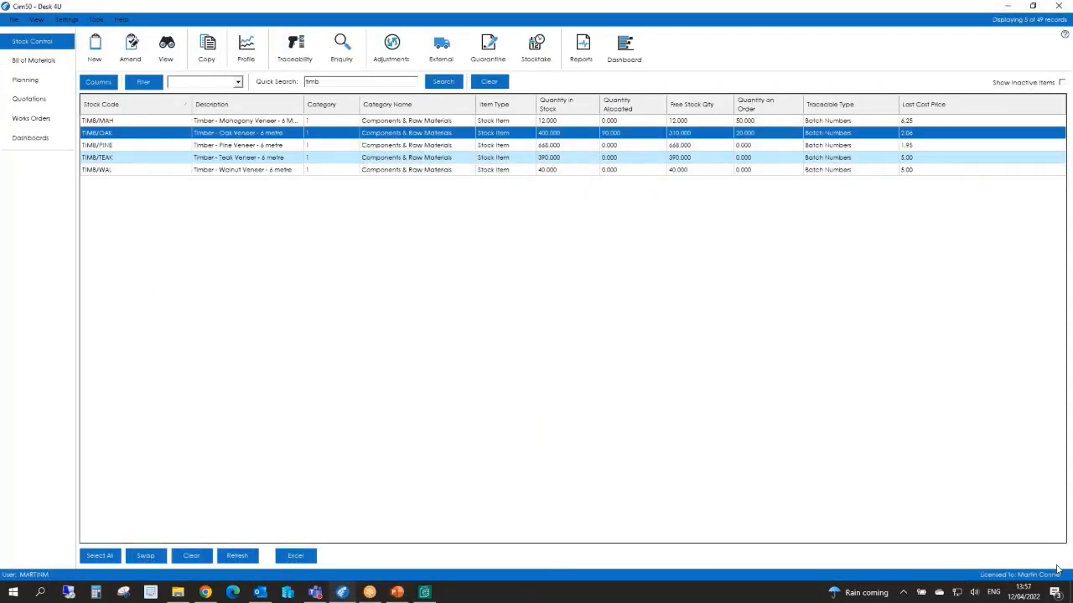
Amend the TIMB/OAK stock record to use purchase nominal code 5001 Materials Imported, and save it
{"action": "left_click", "coordinate": [130, 48]}
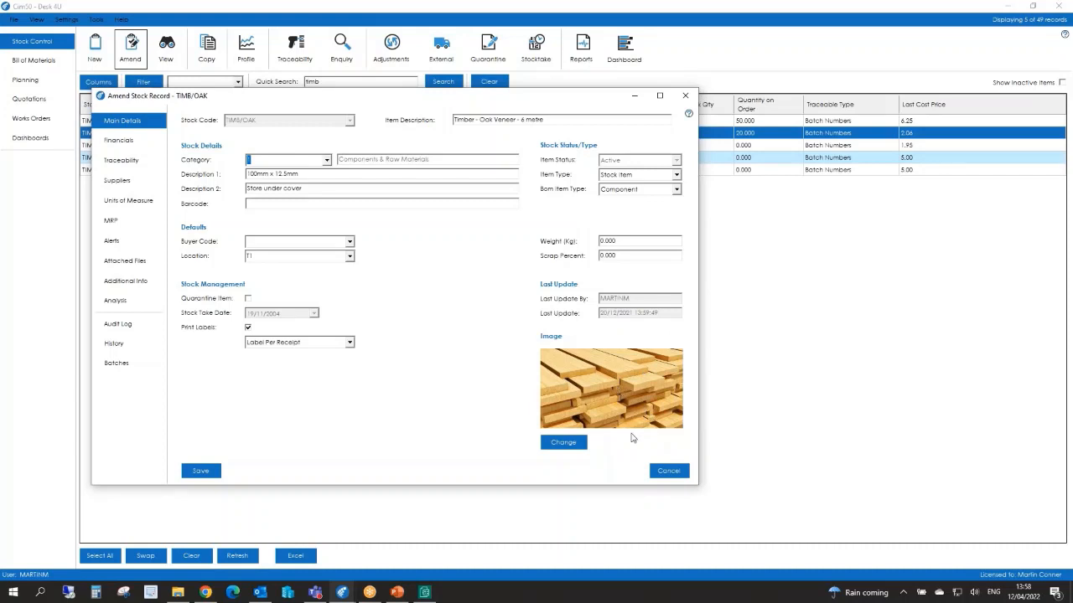
{"action": "left_click", "coordinate": [128, 143]}
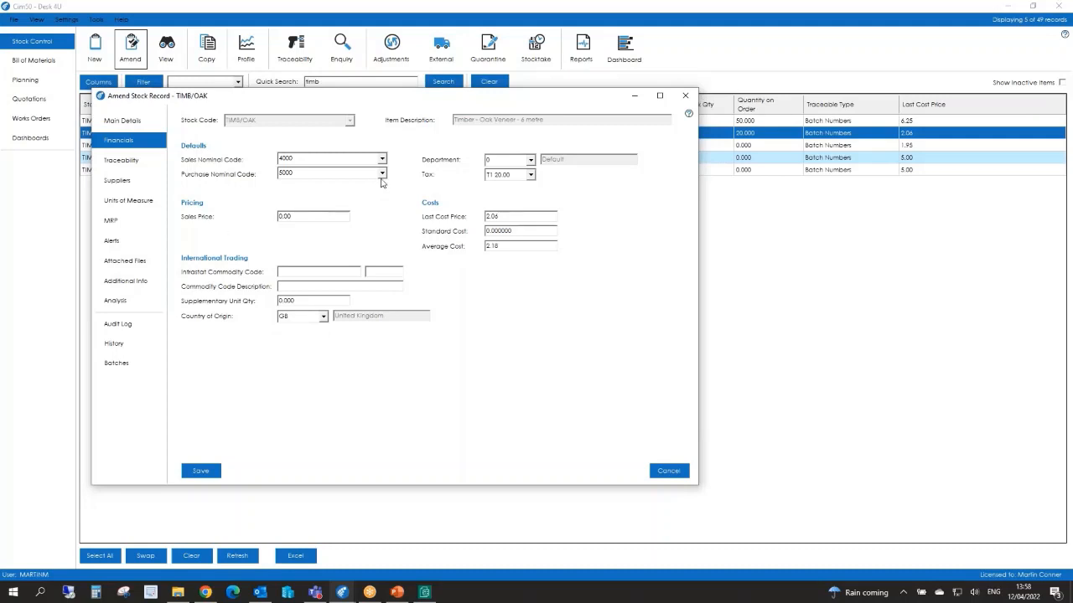
{"action": "left_click", "coordinate": [280, 173]}
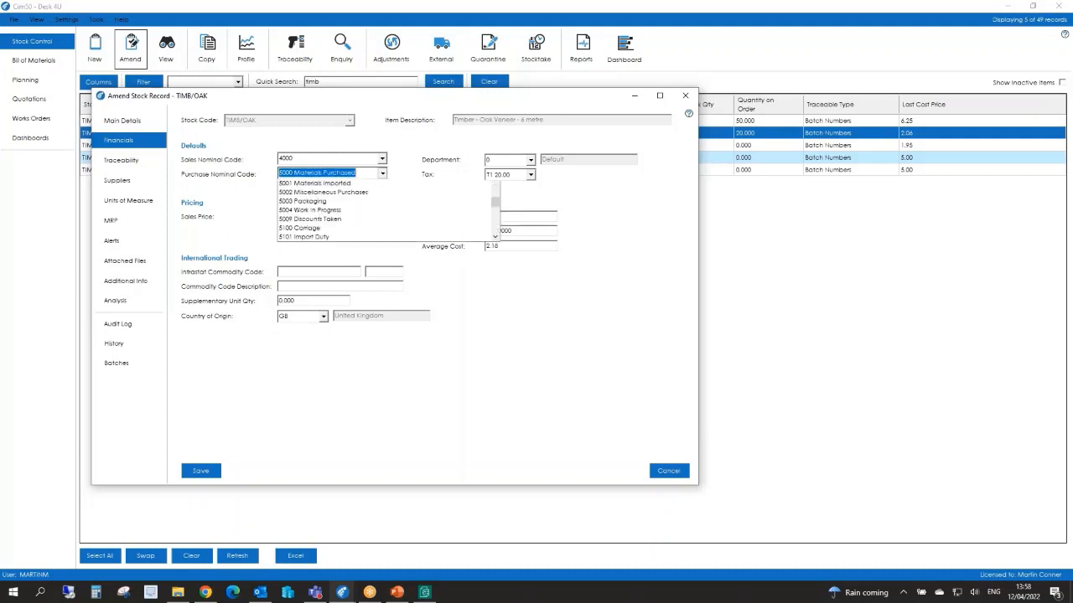
{"action": "left_click", "coordinate": [334, 197]}
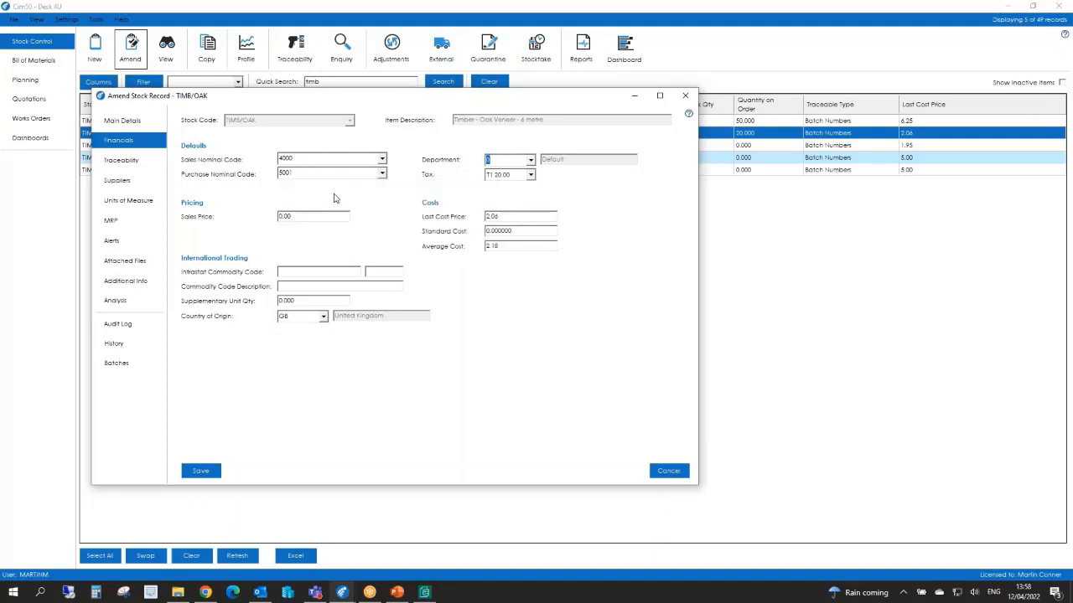
{"action": "left_click", "coordinate": [212, 472]}
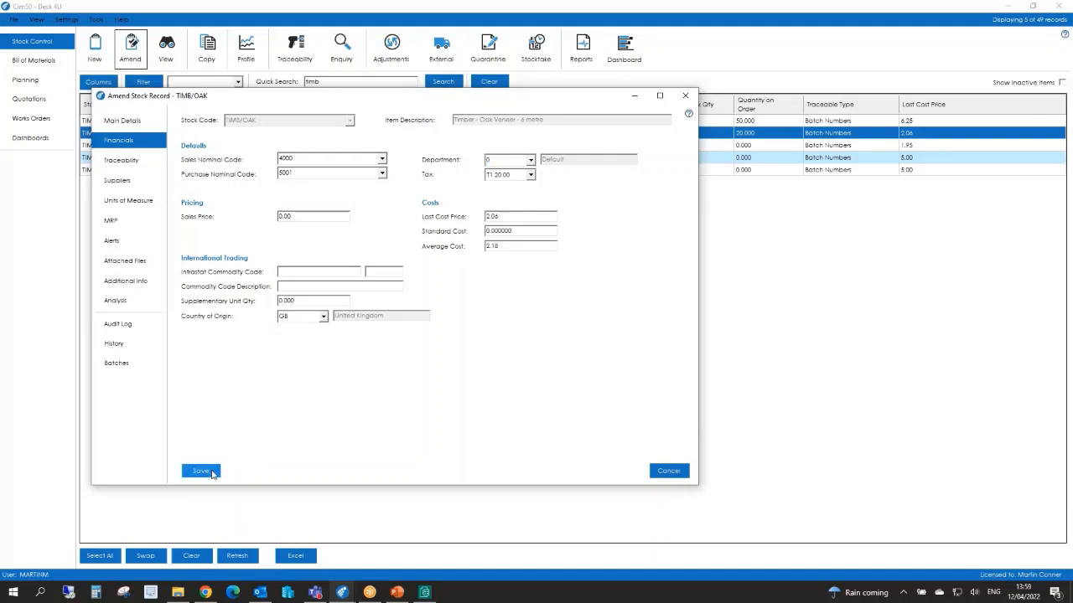
Switch to Sage 50, check the purchase nominal code on the TIMB/OAK product record, and close the record
{"action": "left_click", "coordinate": [425, 596]}
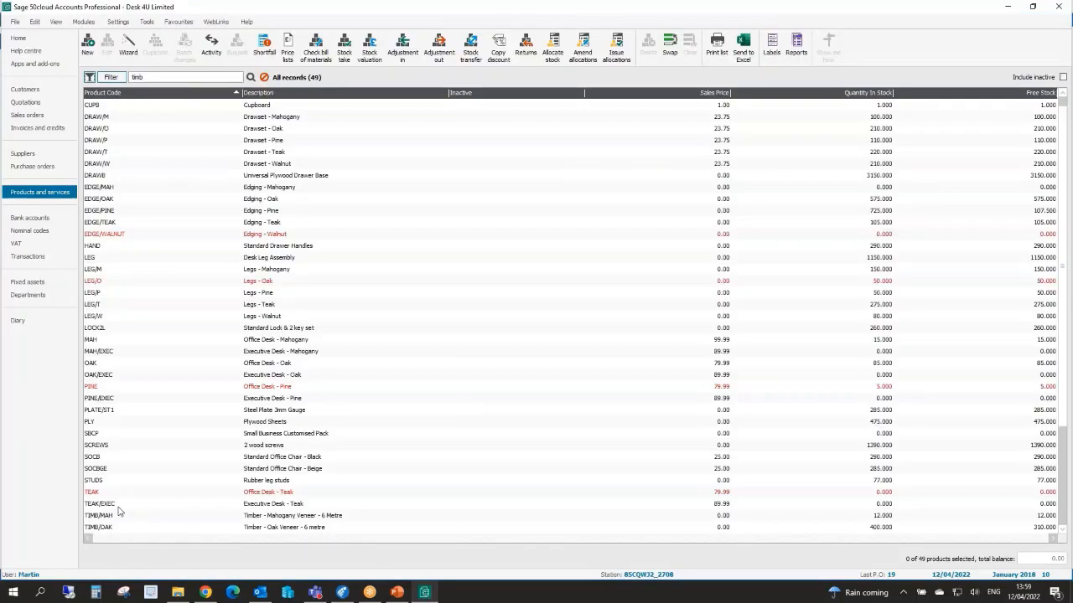
{"action": "scroll", "coordinate": [118, 512], "scroll_direction": "down", "scroll_amount": 1}
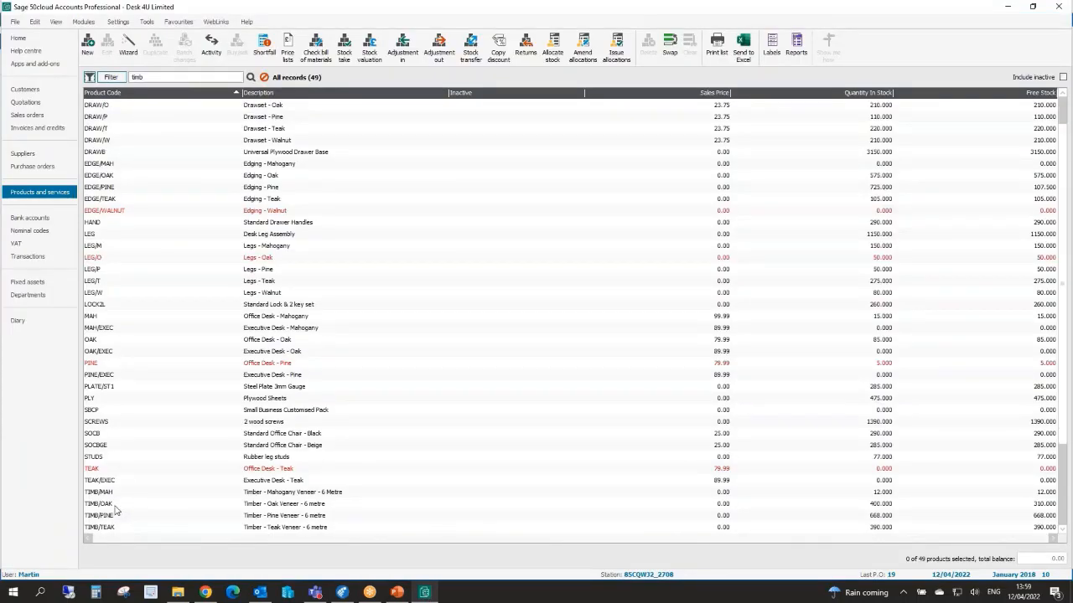
{"action": "double_click", "coordinate": [115, 505]}
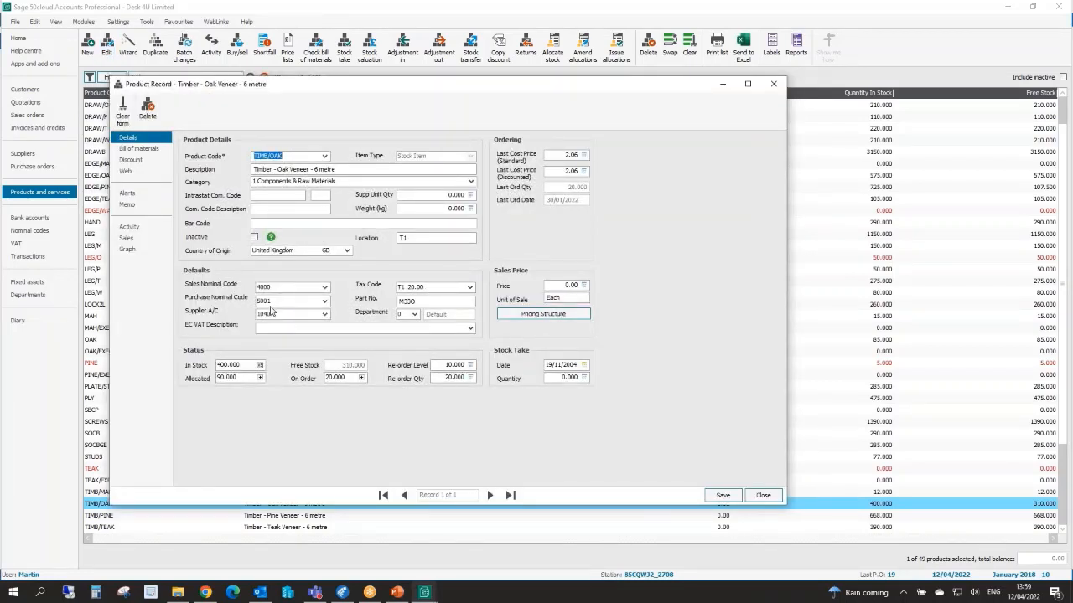
{"action": "left_click", "coordinate": [765, 494]}
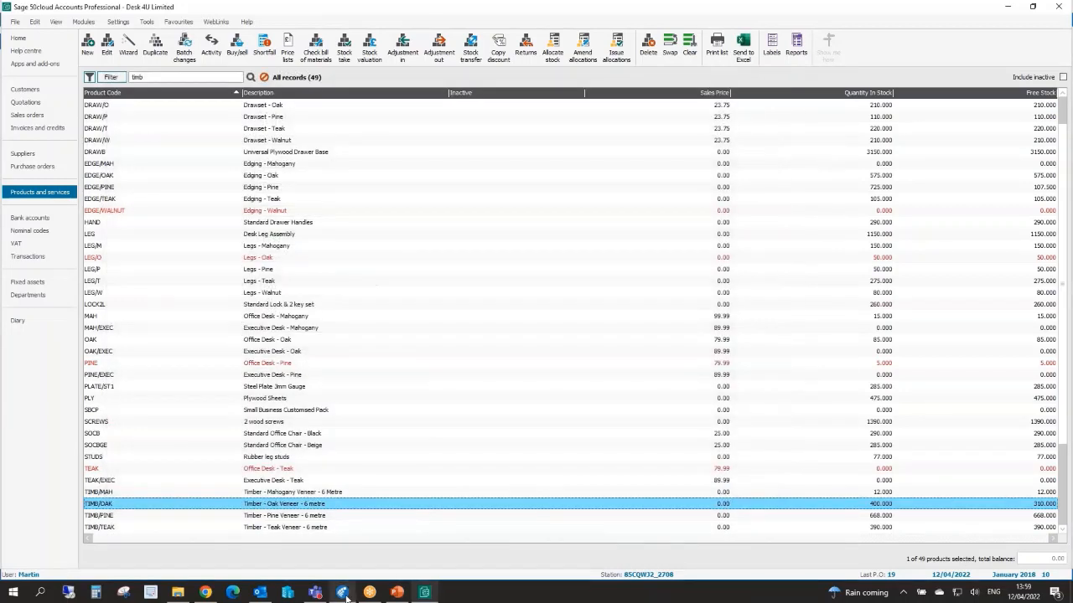
Return to Cim50, reopen the TIMB/OAK stock record for amendment, and review its audit log, financials and traceability settings
{"action": "left_click", "coordinate": [342, 592]}
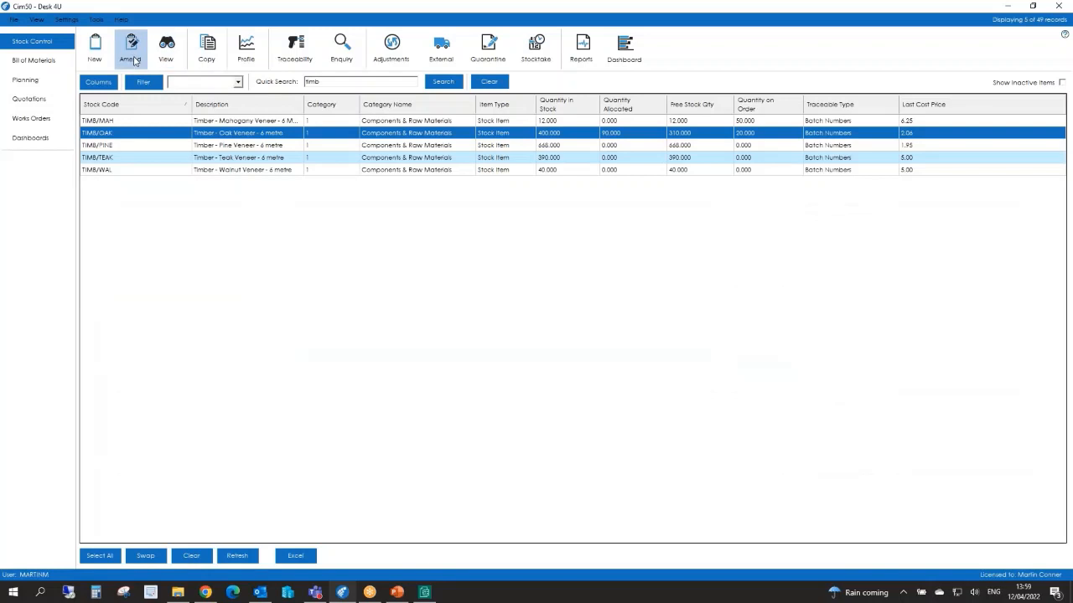
{"action": "left_click", "coordinate": [130, 48]}
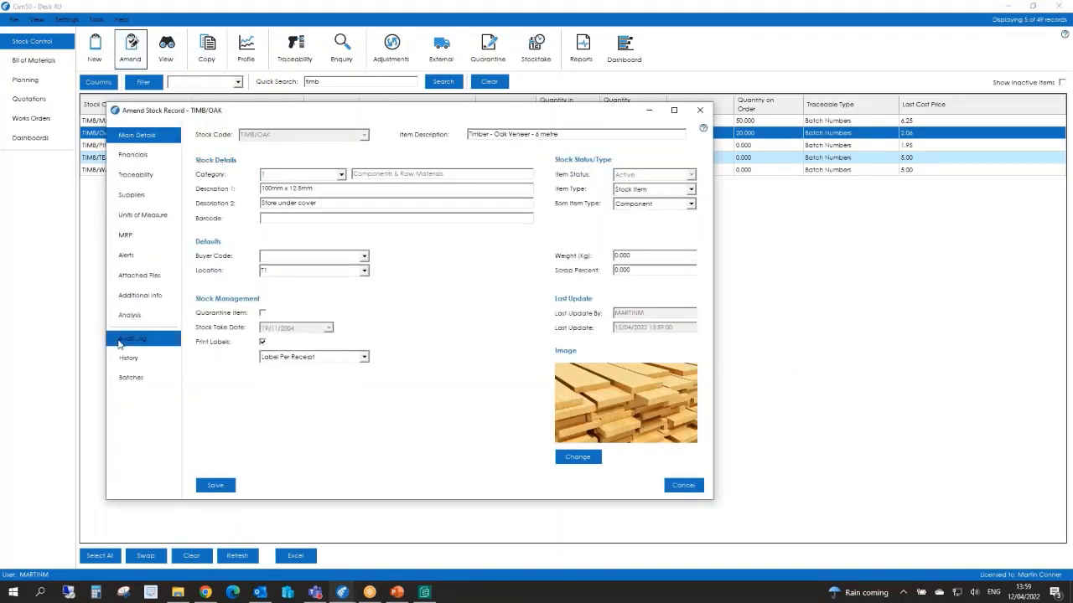
{"action": "left_click", "coordinate": [121, 339]}
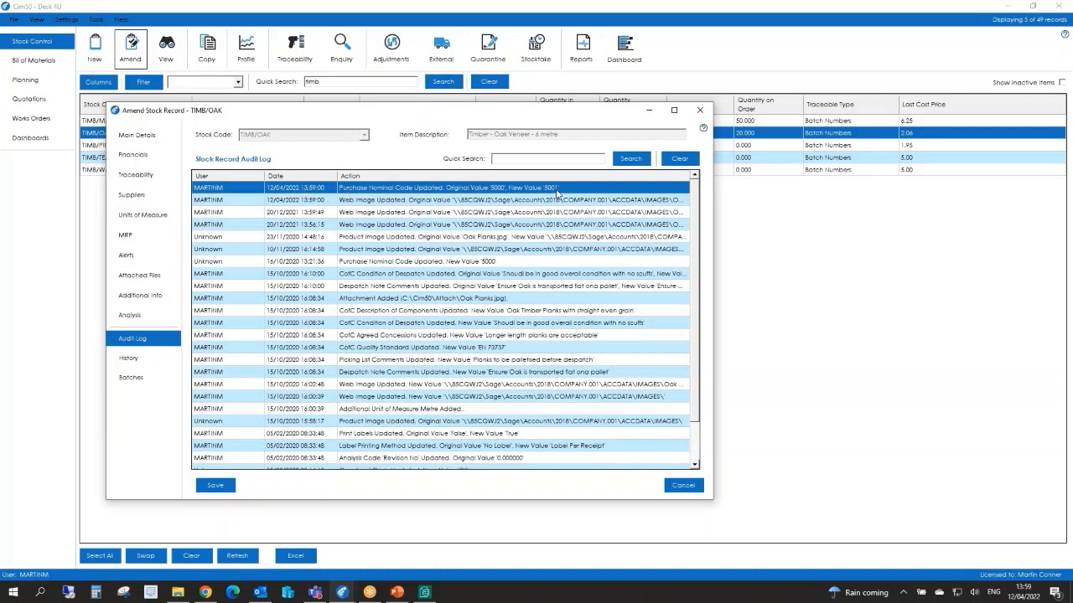
{"action": "left_click", "coordinate": [142, 156]}
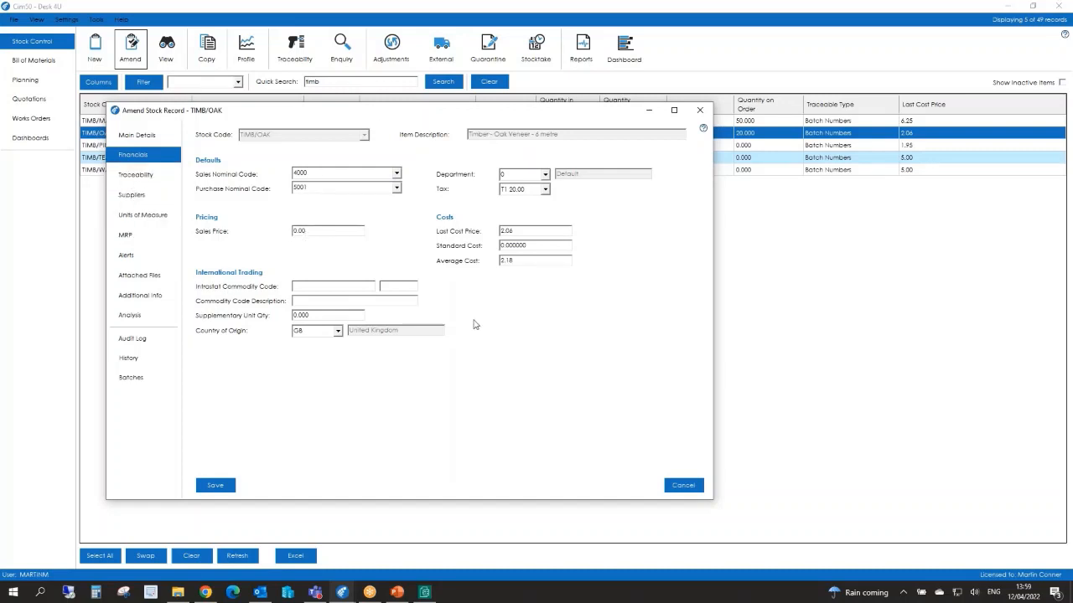
{"action": "left_click", "coordinate": [150, 177]}
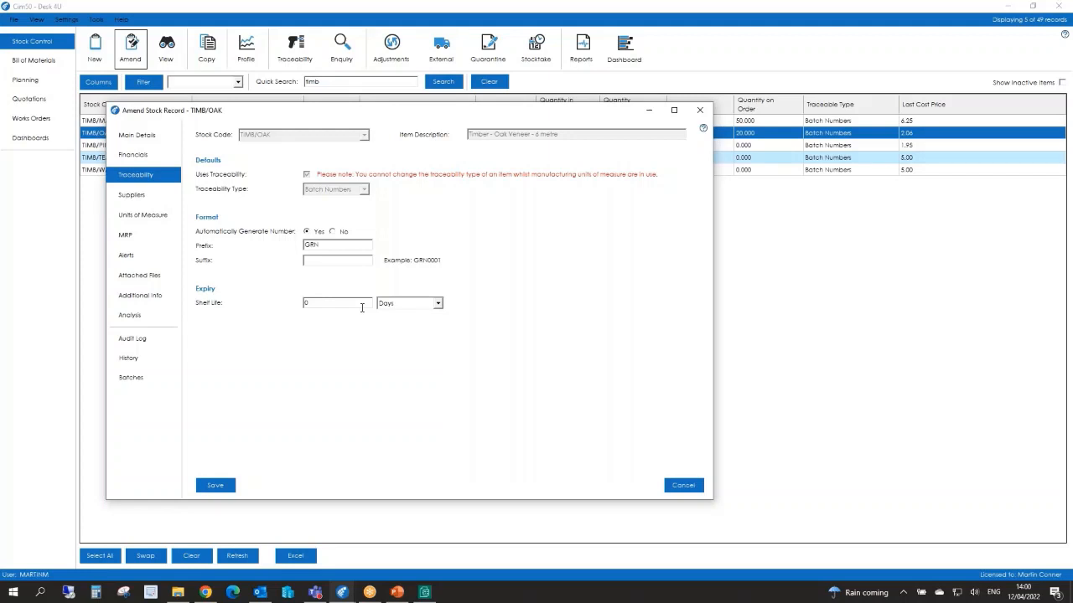
Add a price break for TIMB/OAK's preferred supplier covering quantities 1 to 200 at a unit cost of 2.06
{"action": "left_click", "coordinate": [148, 196]}
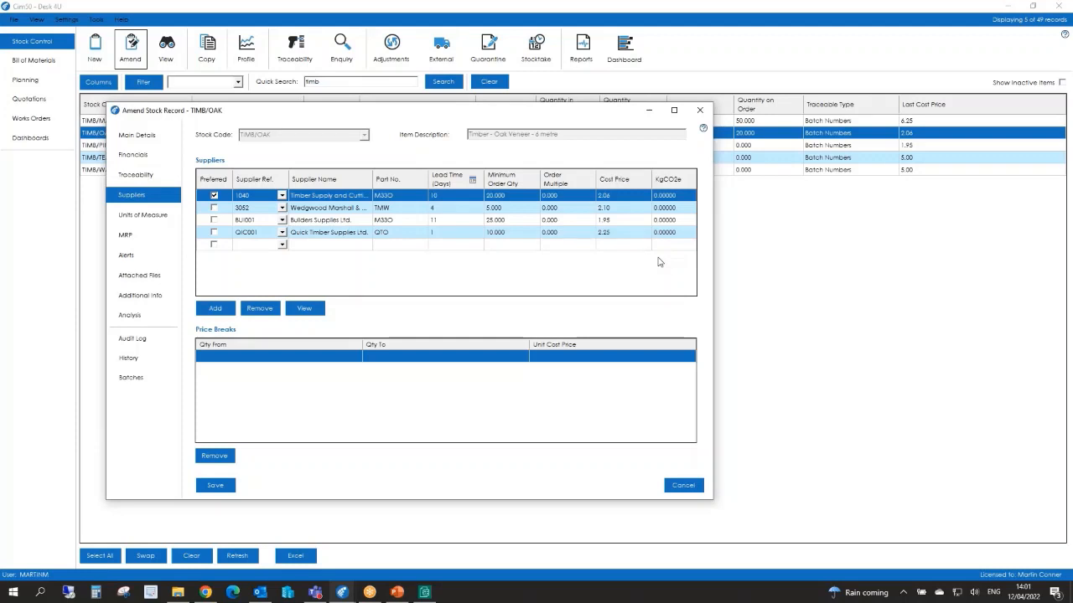
{"action": "left_click", "coordinate": [226, 357]}
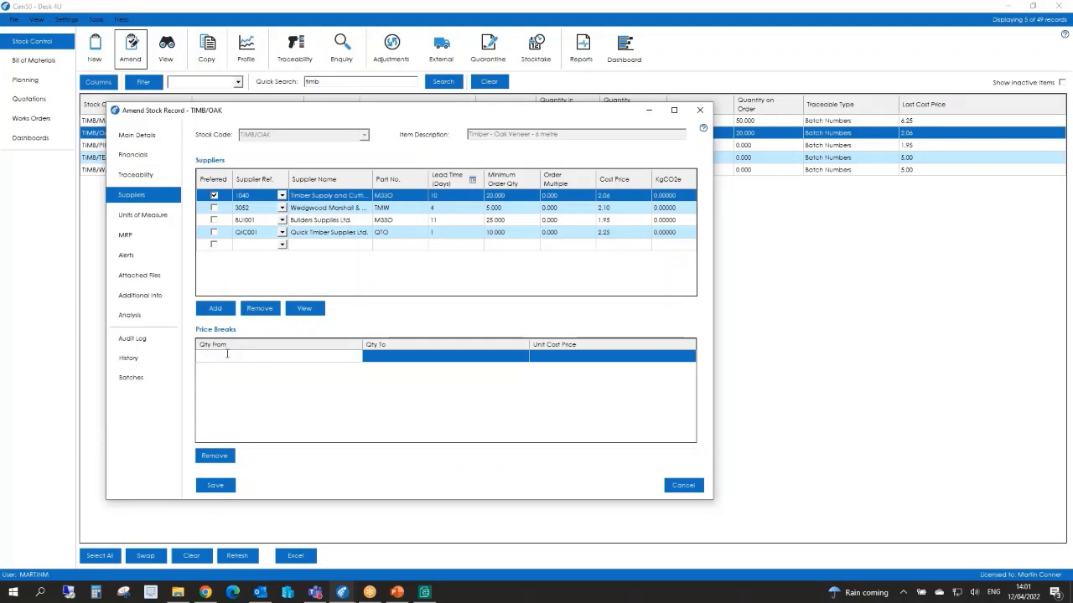
{"action": "type", "text": "1"}
{"action": "key", "text": "Tab"}
{"action": "type", "text": "200"}
{"action": "key", "text": "Tab"}
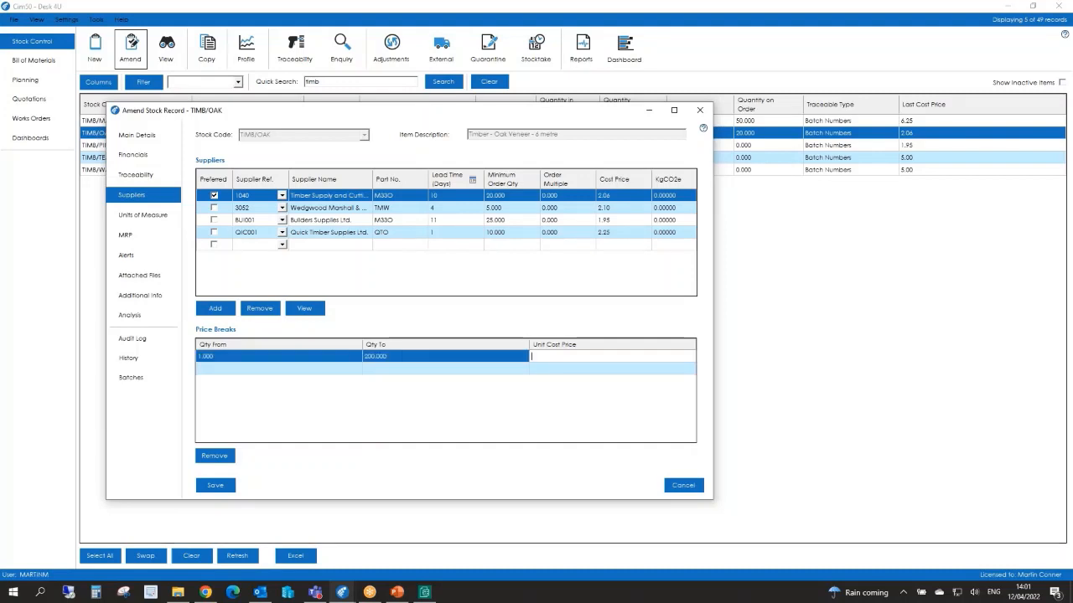
{"action": "type", "text": "2.06"}
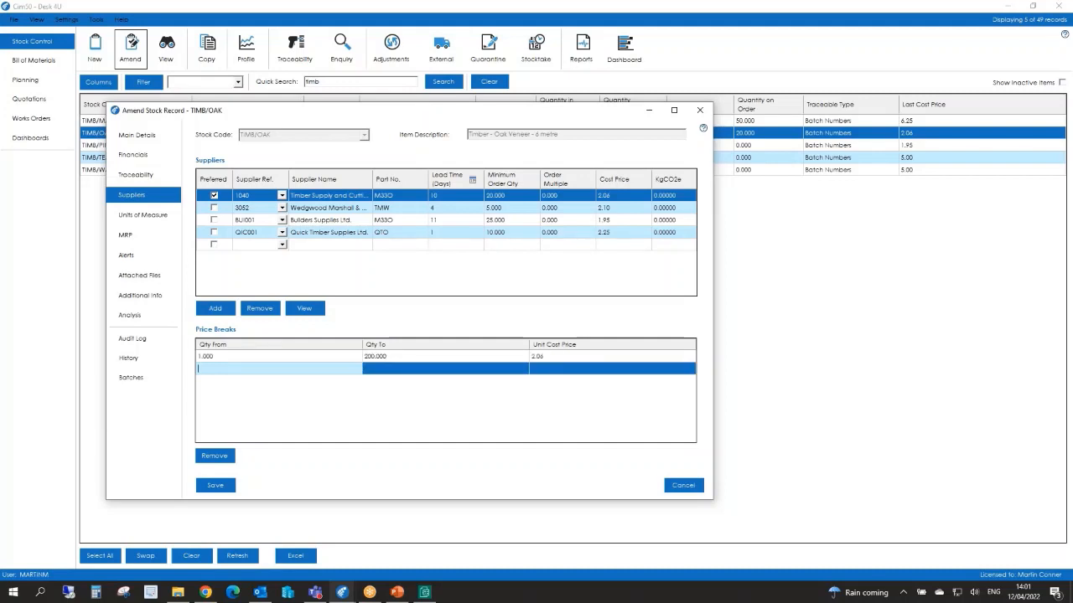
{"action": "key", "text": "Tab"}
Add a second price break covering quantities 201 to 400 at a unit cost of 2.00
{"action": "type", "text": "201"}
{"action": "key", "text": "Tab"}
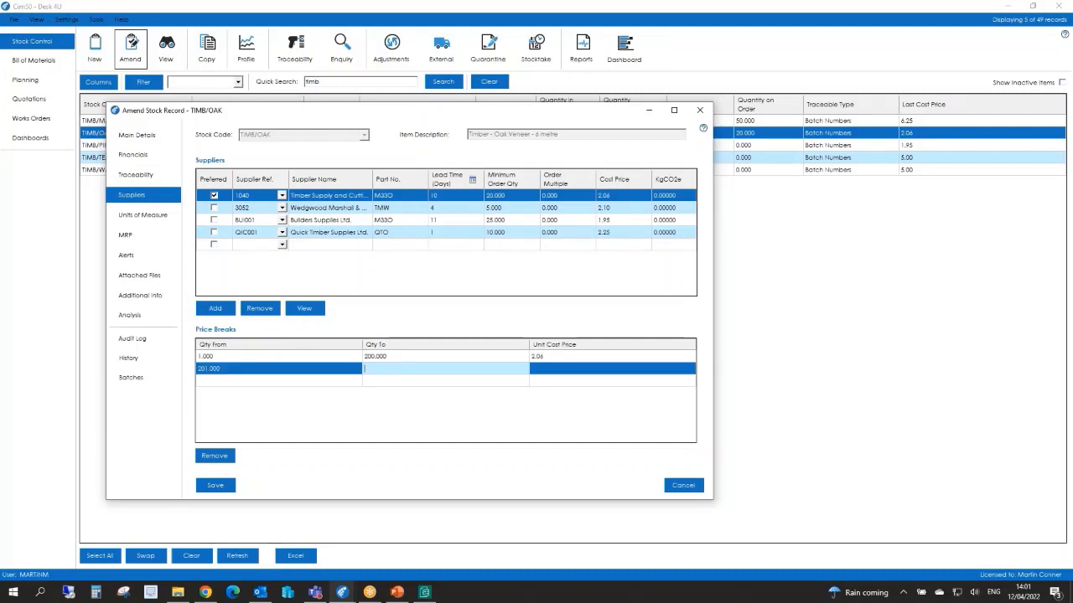
{"action": "type", "text": "400"}
{"action": "key", "text": "Tab"}
{"action": "type", "text": "2"}
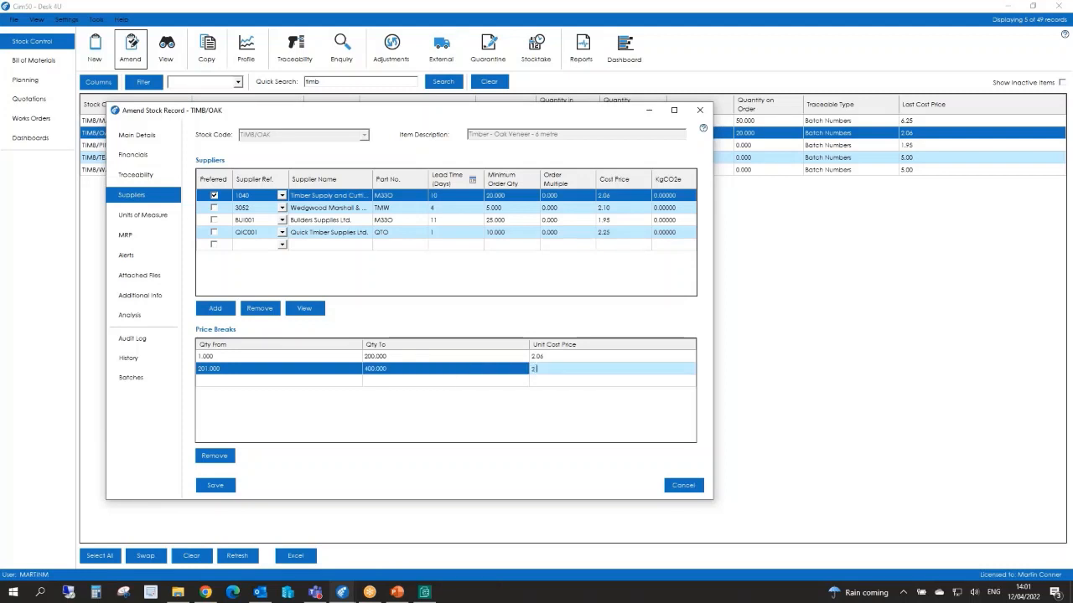
{"action": "key", "text": "Tab"}
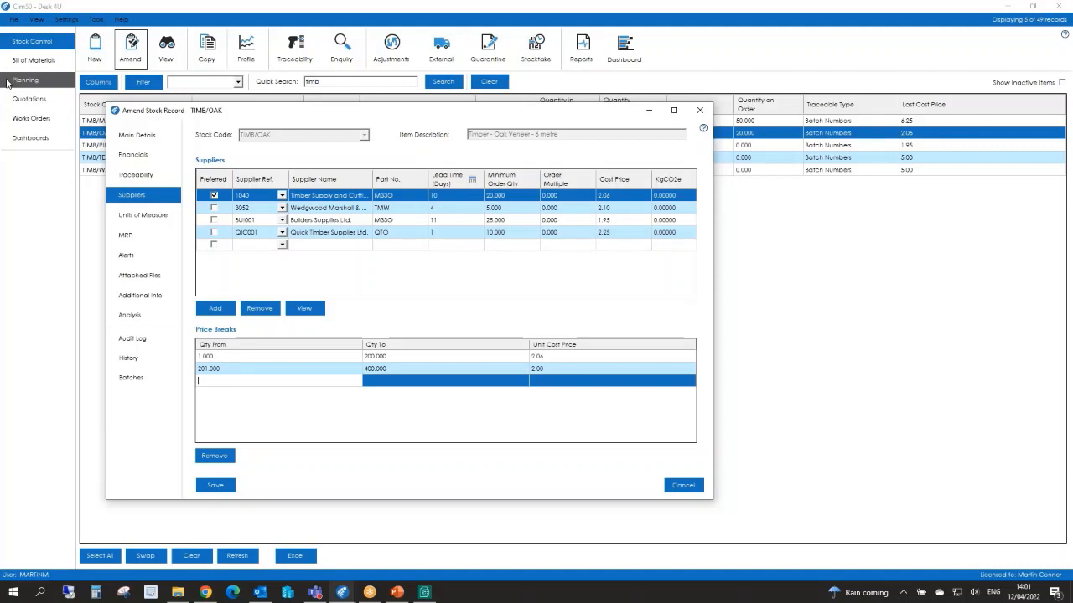
Review TIMB/OAK's manufacturing units of measure and MRP settings, including the available replenishment methods
{"action": "left_click", "coordinate": [144, 215]}
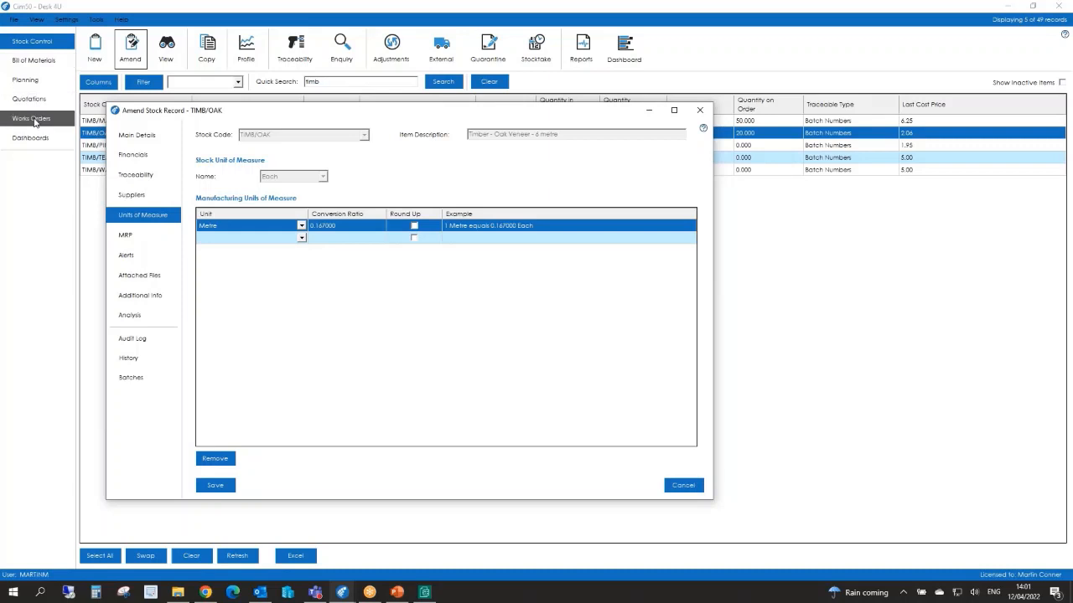
{"action": "left_click", "coordinate": [134, 241]}
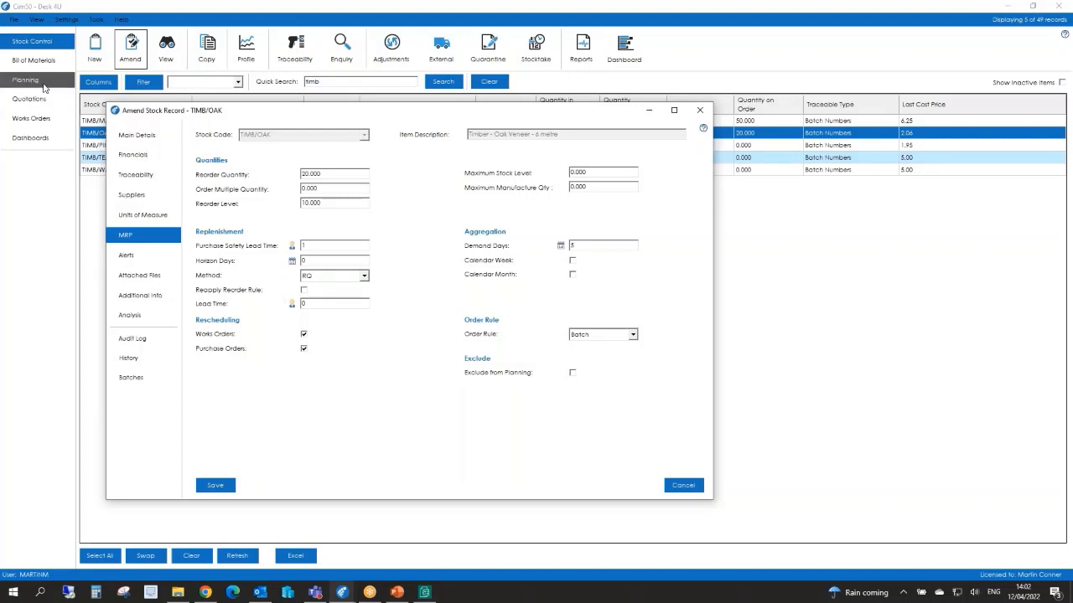
{"action": "left_click", "coordinate": [364, 277]}
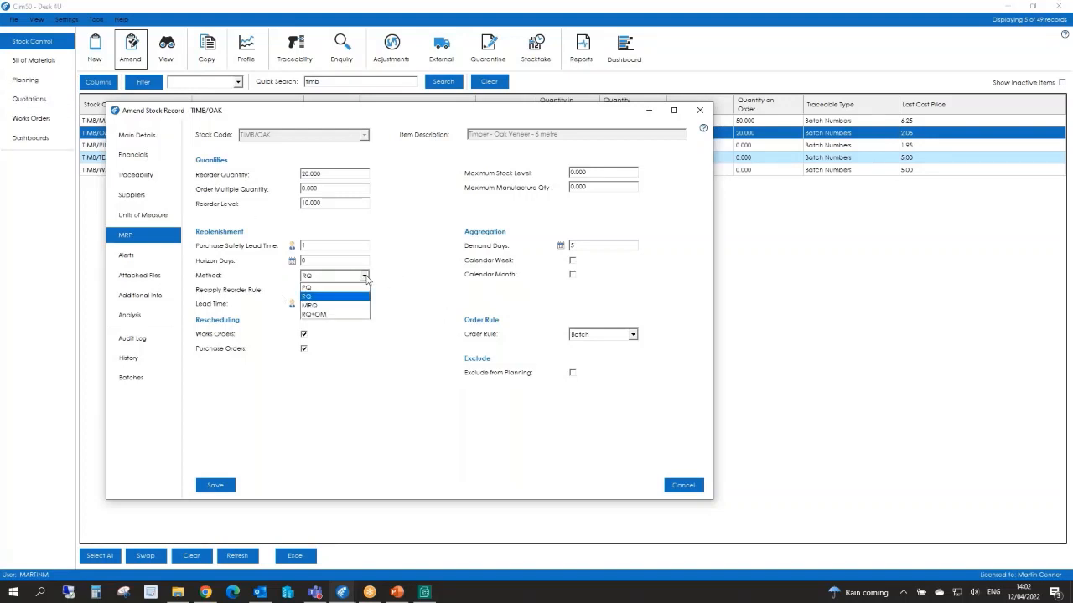
{"action": "left_click", "coordinate": [421, 285]}
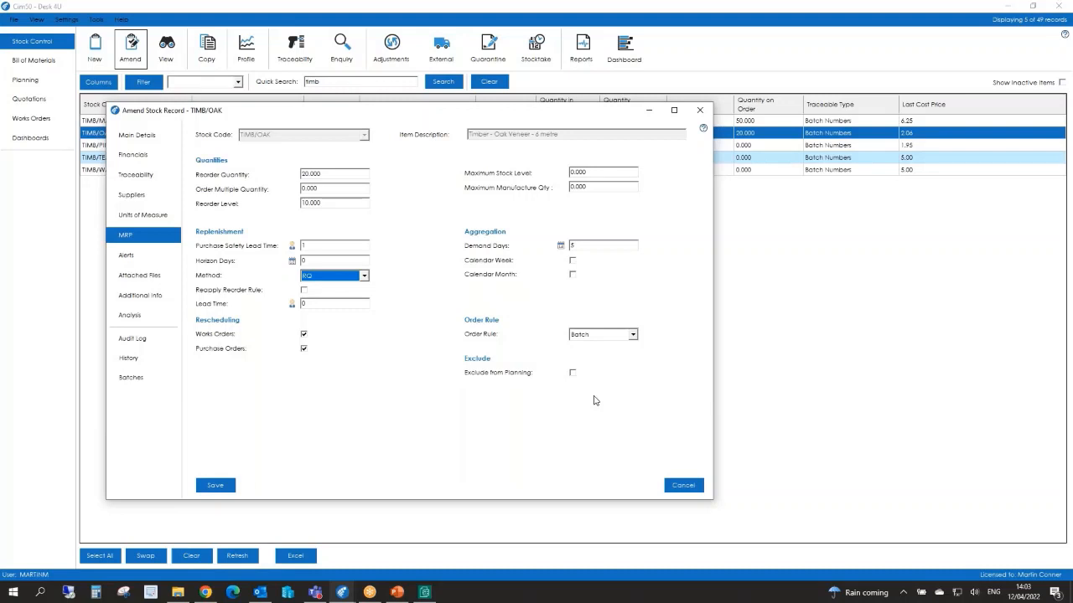
Inspect the settings of the "Please ensure timbers to spec" alert on TIMB/OAK and close it without saving
{"action": "left_click", "coordinate": [130, 257]}
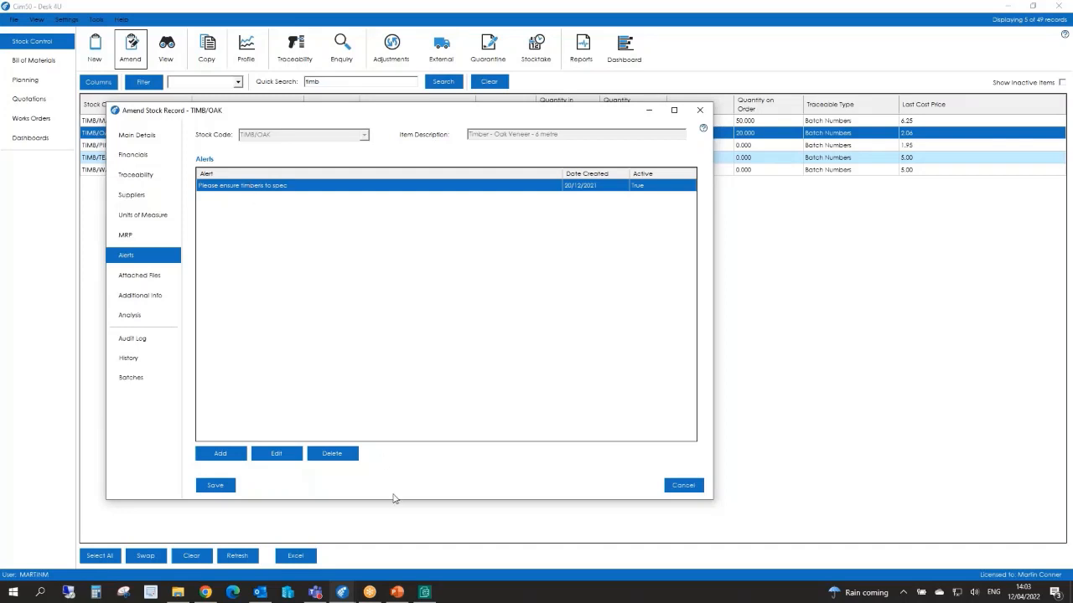
{"action": "left_click", "coordinate": [278, 455]}
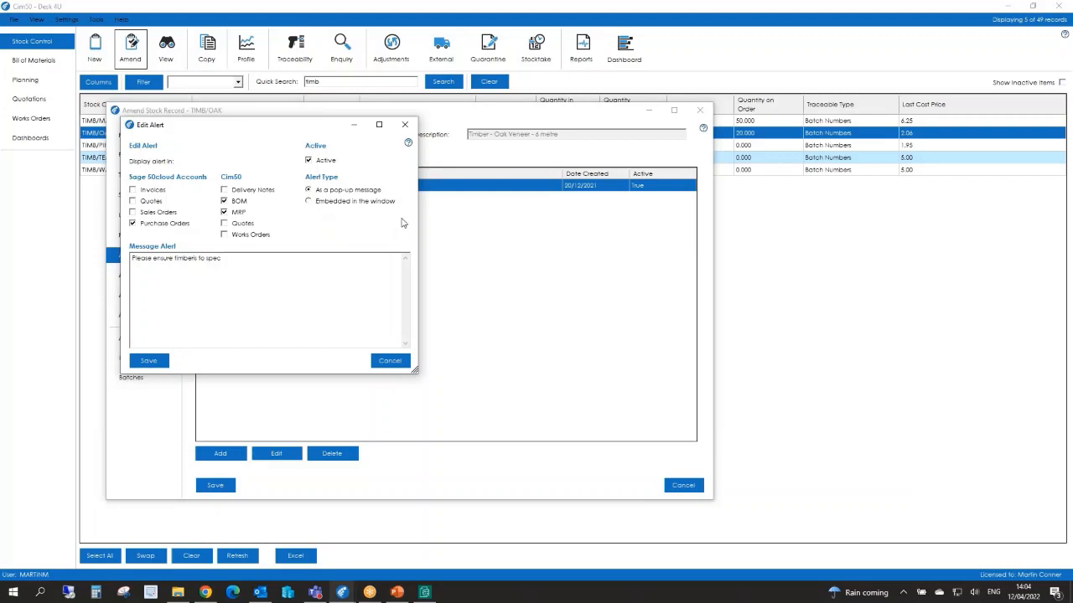
{"action": "left_click", "coordinate": [390, 361]}
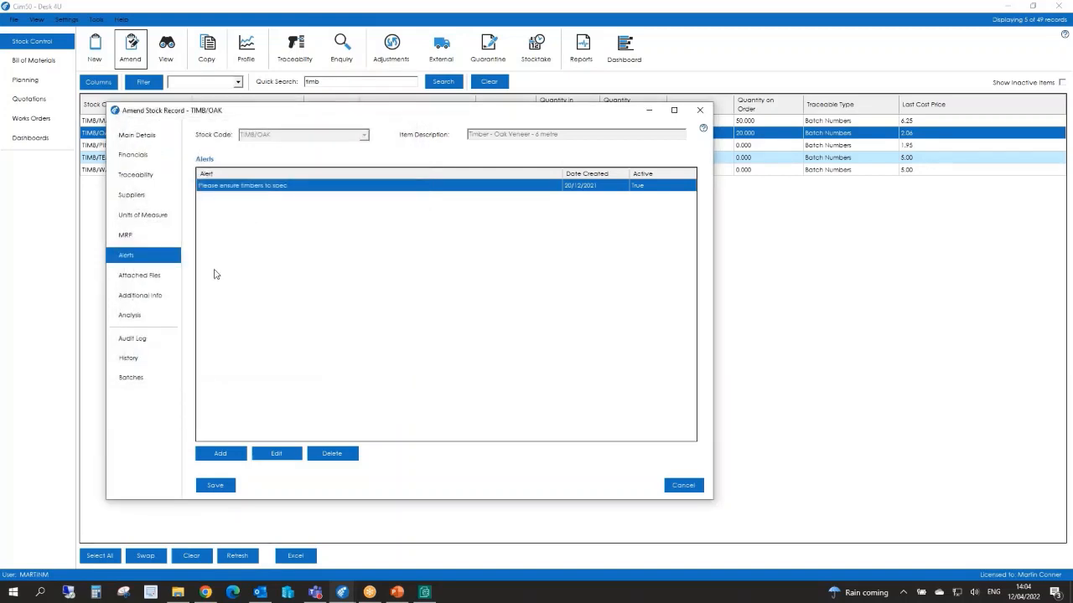
Review TIMB/OAK's attached files, additional information, analysis fields, audit log and transaction history
{"action": "left_click", "coordinate": [142, 277]}
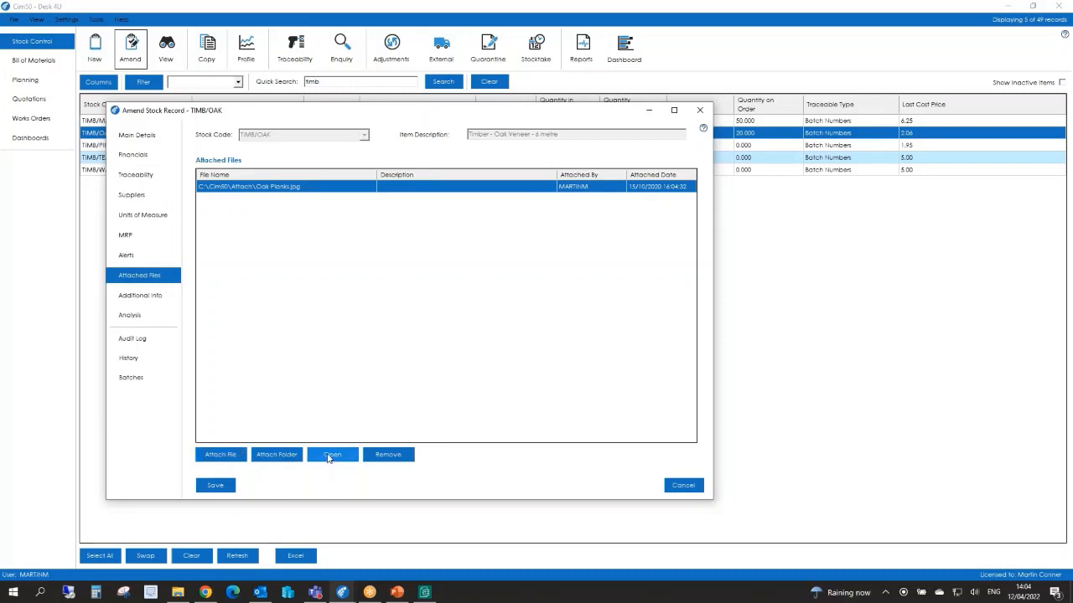
{"action": "left_click", "coordinate": [154, 291]}
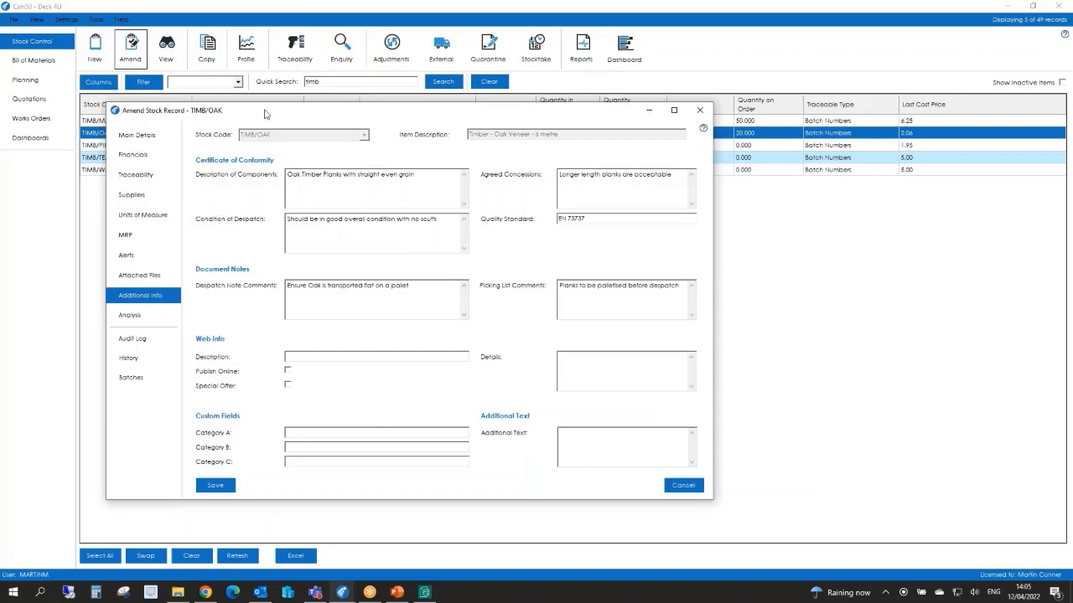
{"action": "left_click", "coordinate": [148, 314]}
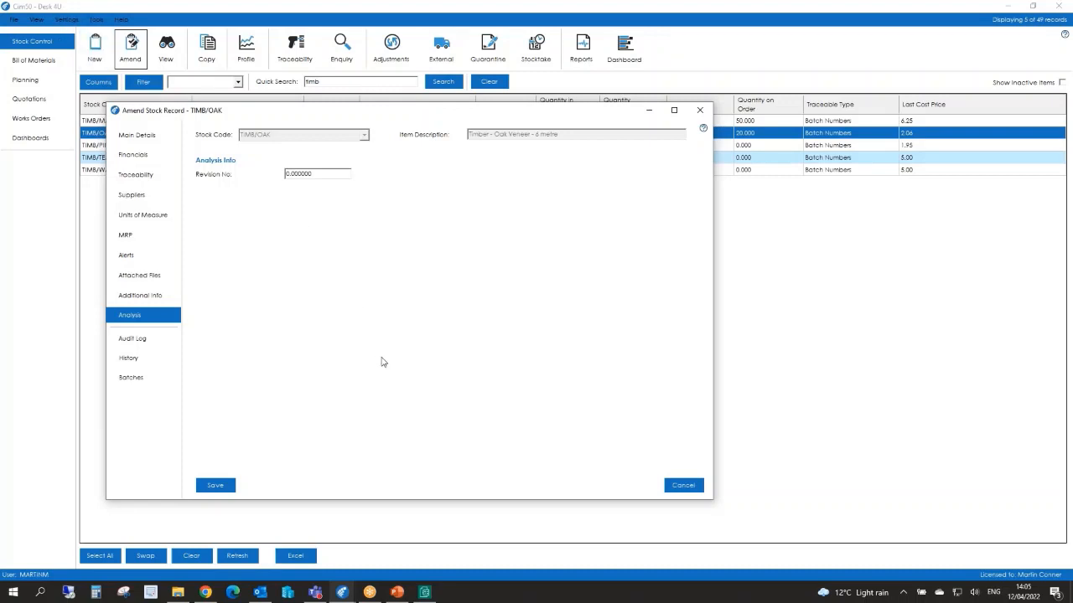
{"action": "left_click", "coordinate": [140, 336]}
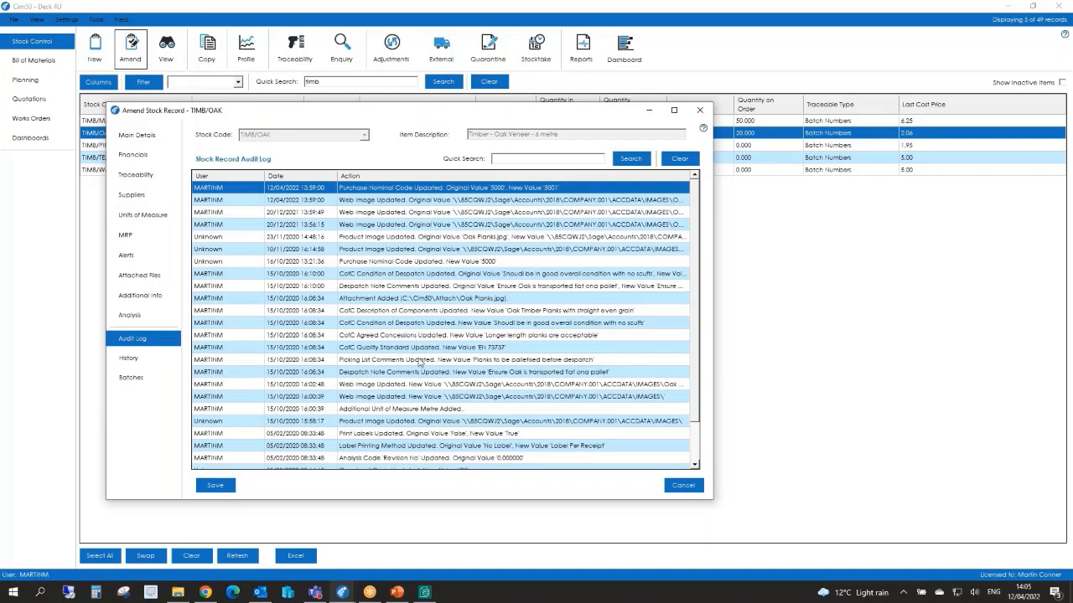
{"action": "left_click", "coordinate": [147, 358]}
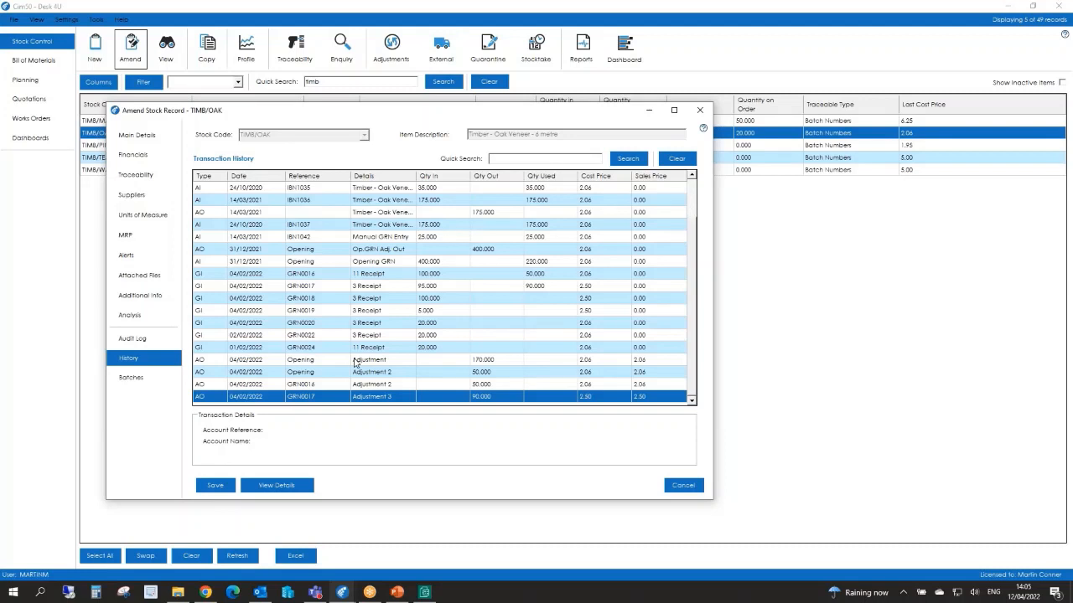
Examine the receipt and adjustment history of TIMB/OAK's batch GRN0016, and save the amended stock record
{"action": "left_click", "coordinate": [144, 377]}
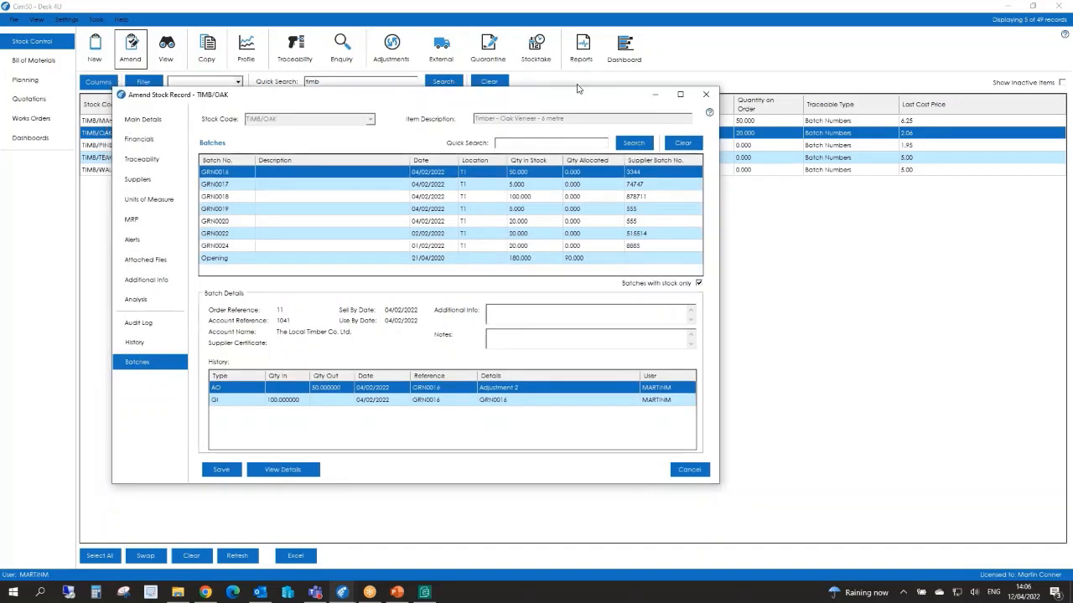
{"action": "left_click_drag", "start_coordinate": [571, 106], "coordinate": [587, 53]}
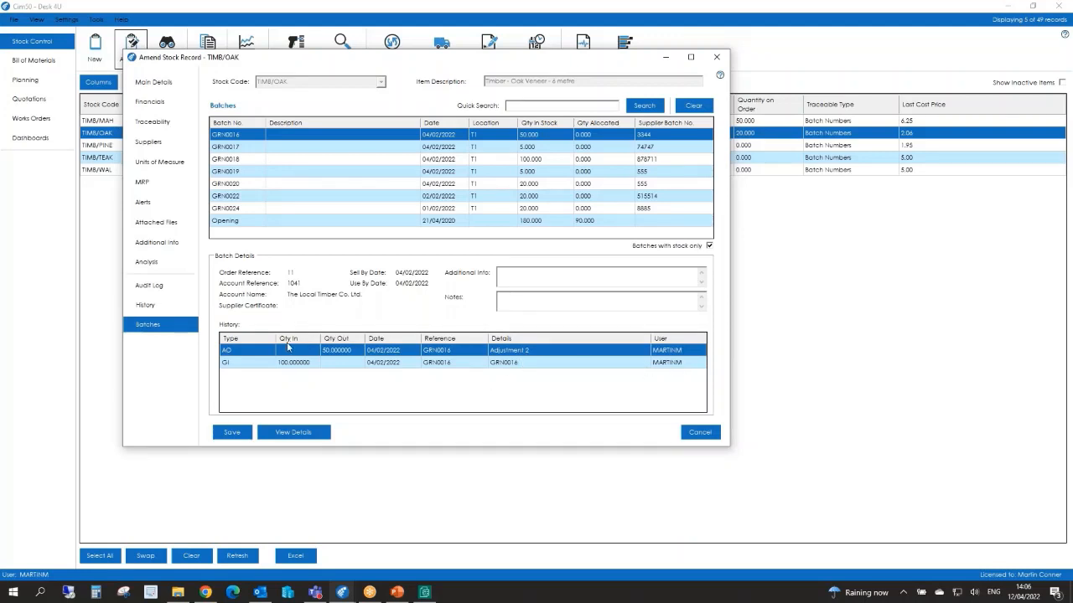
{"action": "left_click", "coordinate": [226, 363]}
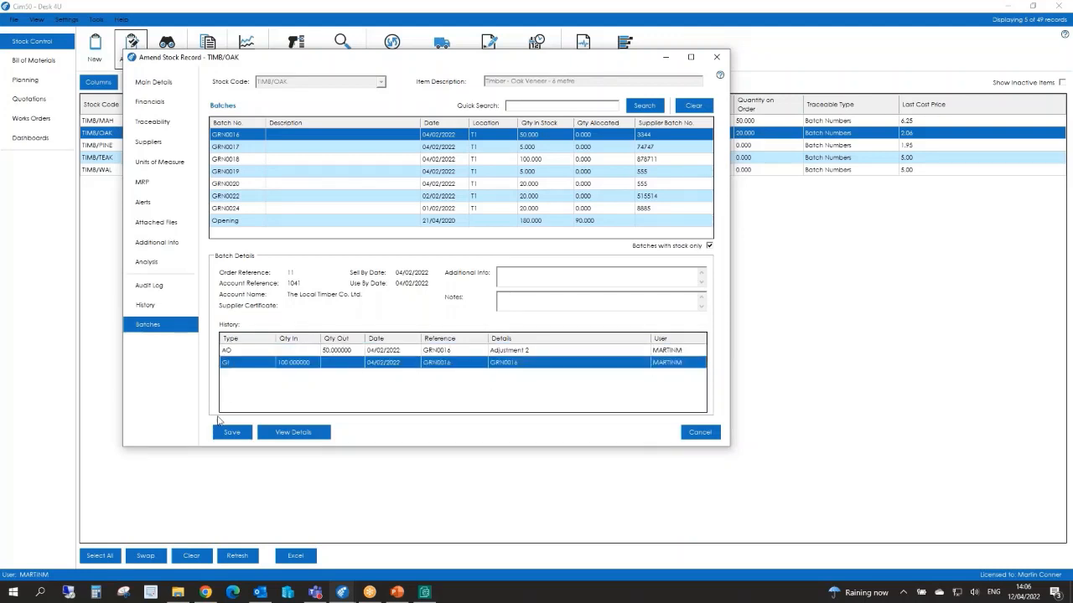
{"action": "left_click", "coordinate": [228, 352]}
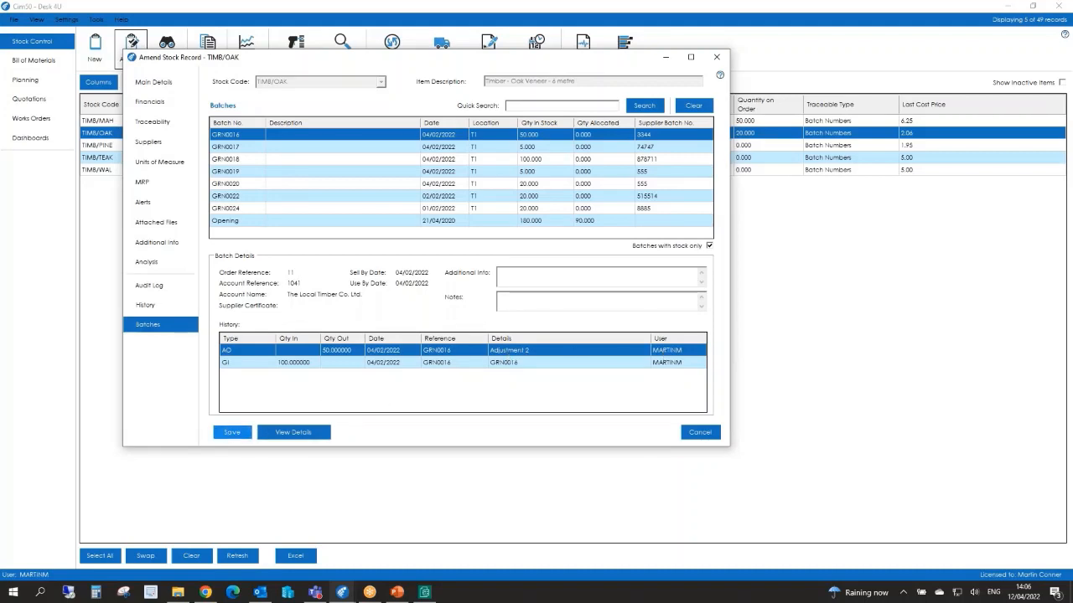
{"action": "left_click", "coordinate": [233, 432]}
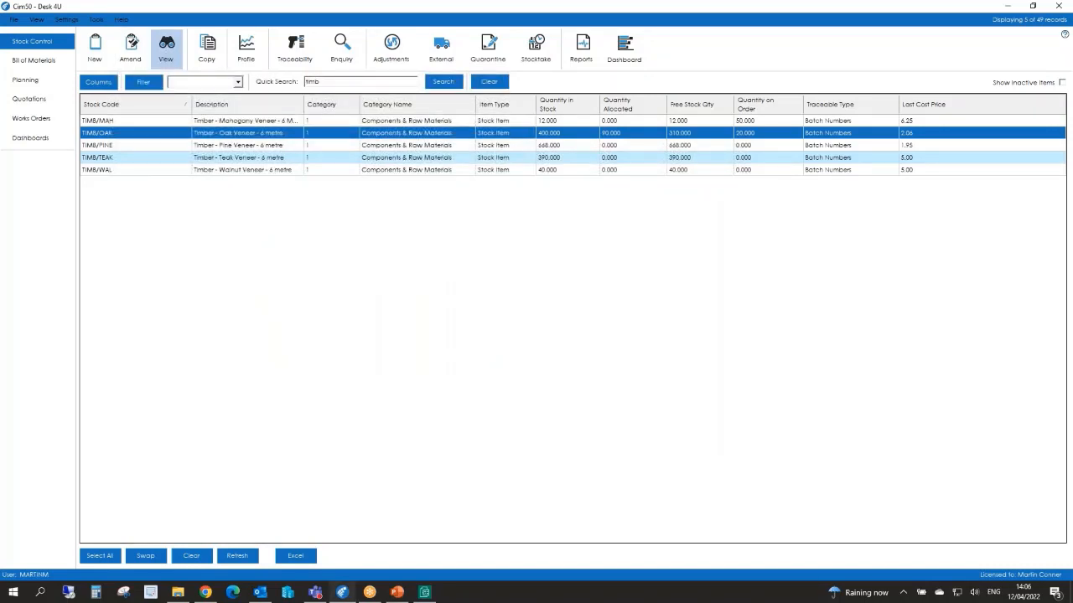
View the TIMB/OAK stock record, check its audit log for the supplier price break entries, and close the record
{"action": "left_click", "coordinate": [166, 48]}
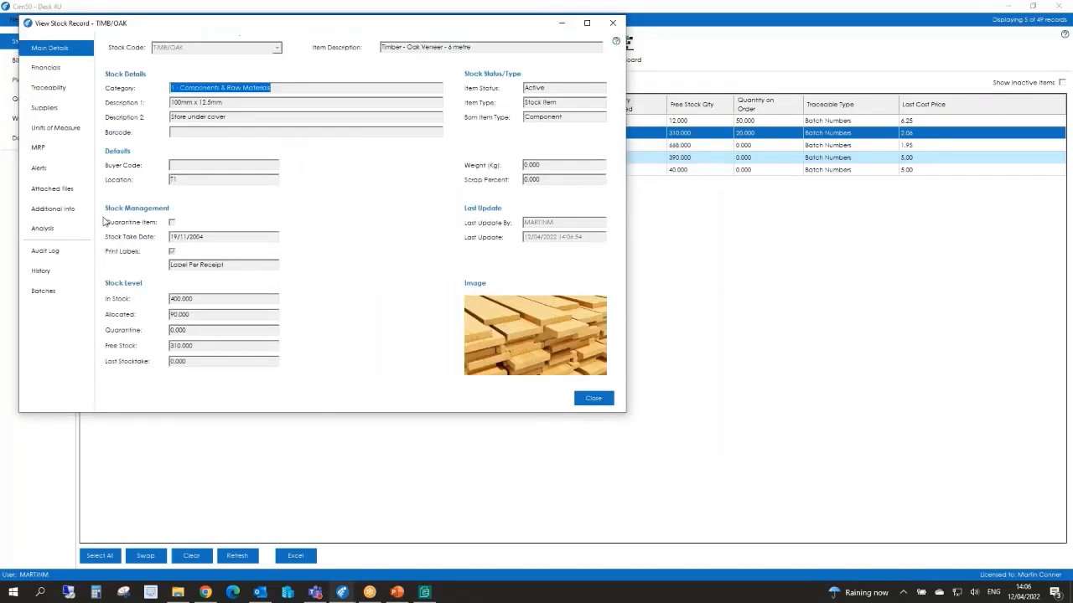
{"action": "left_click", "coordinate": [46, 251]}
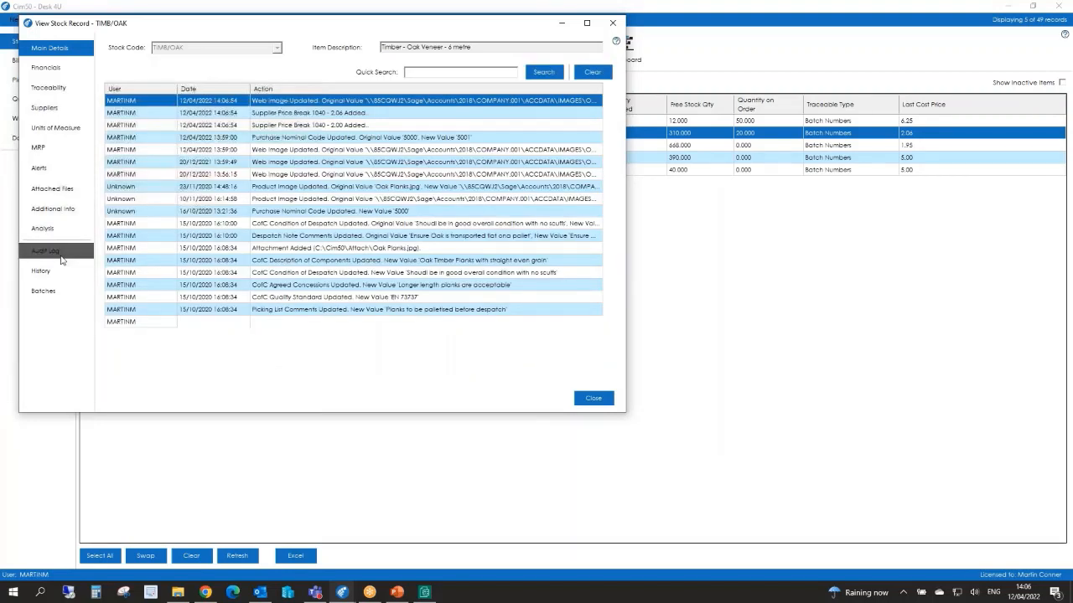
{"action": "left_click", "coordinate": [349, 126]}
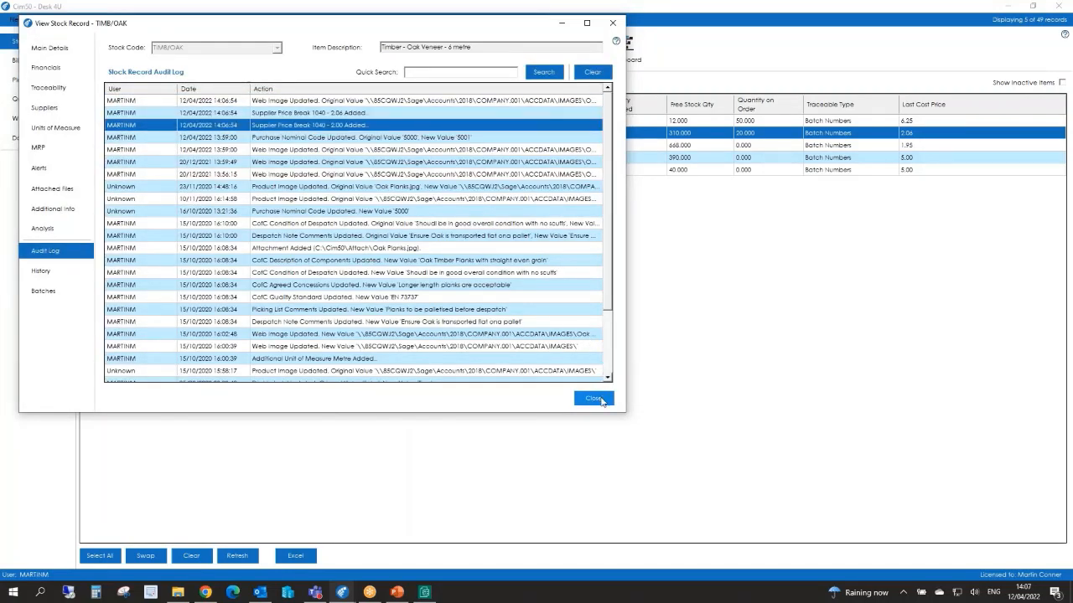
{"action": "left_click", "coordinate": [593, 399]}
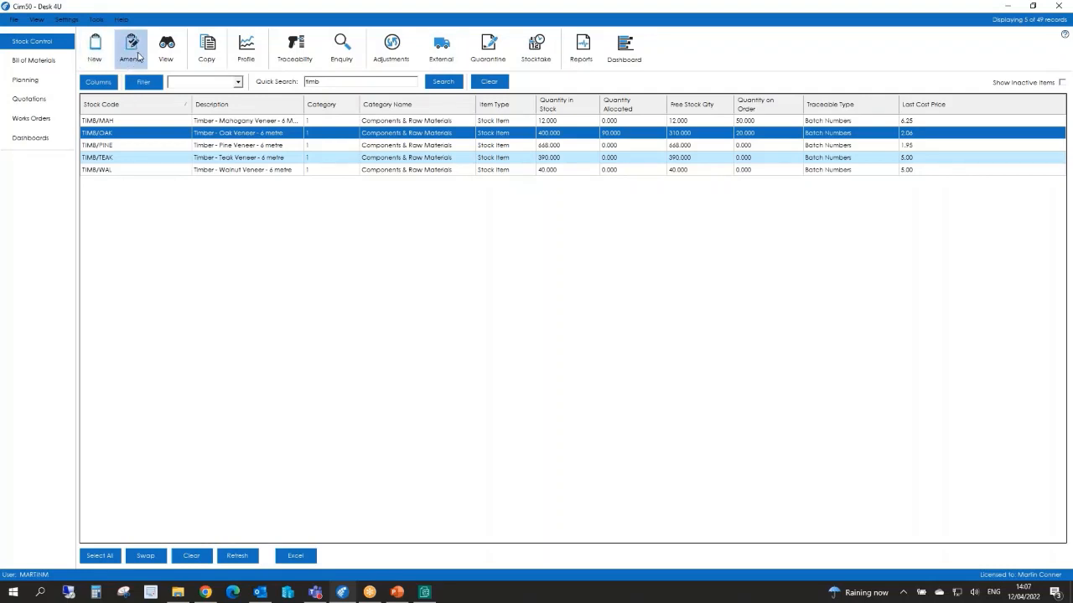
Look over the copy options for the TIMB/OAK stock record and cancel without copying
{"action": "left_click", "coordinate": [210, 67]}
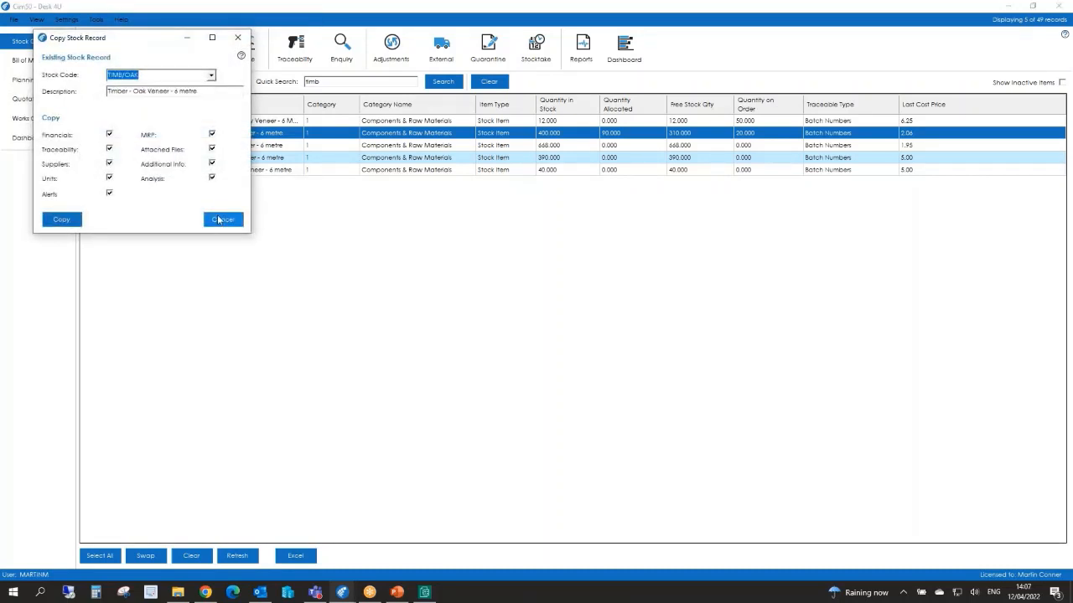
{"action": "left_click", "coordinate": [219, 218]}
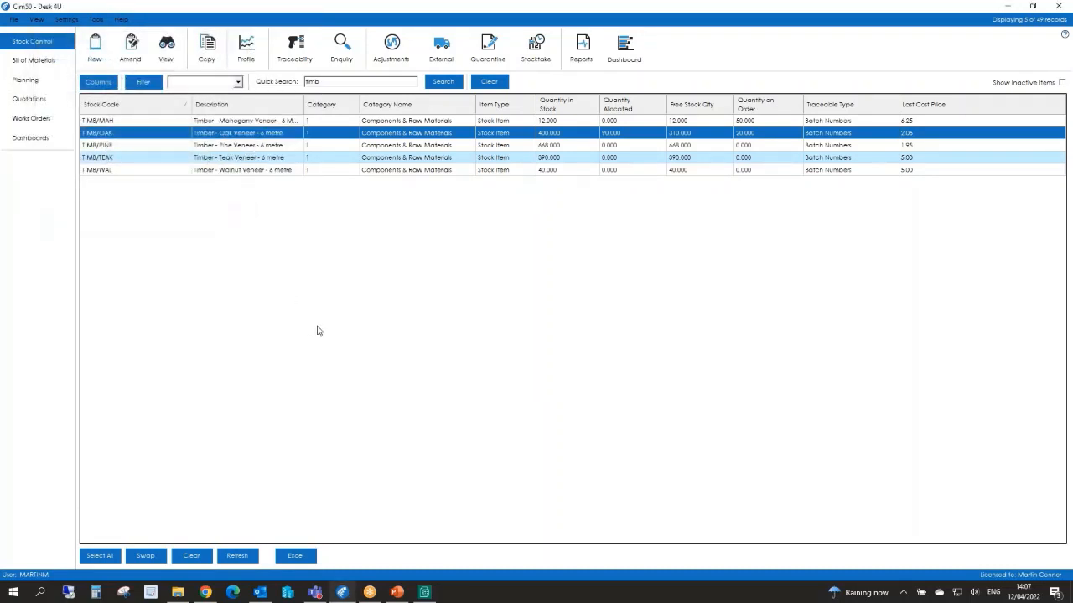
Filter the Stock Traceability Enquiry by supplier batch 3344
{"action": "left_click", "coordinate": [296, 56]}
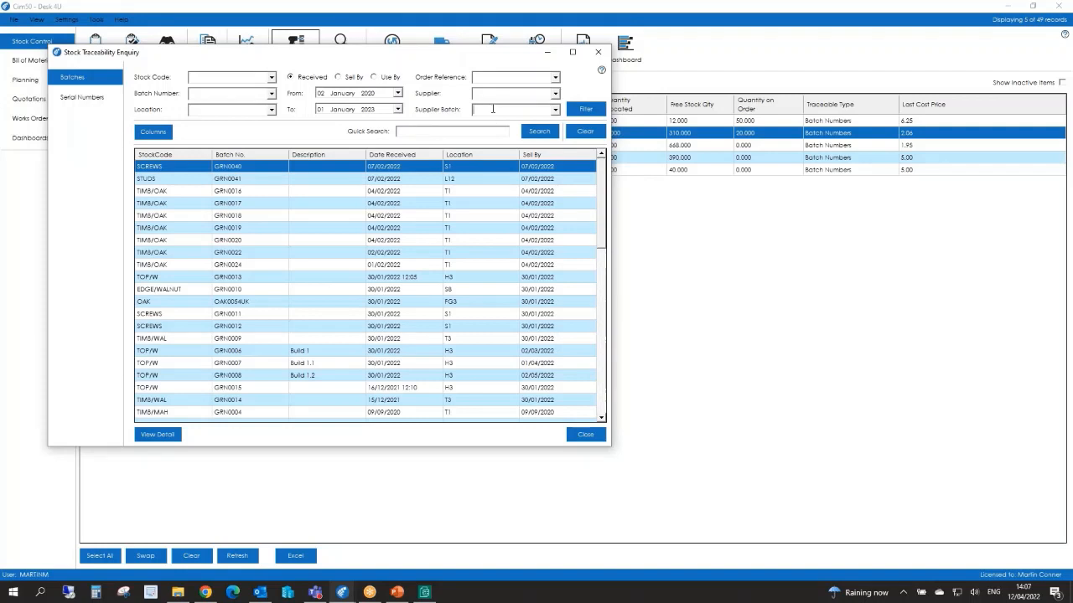
{"action": "left_click", "coordinate": [493, 108]}
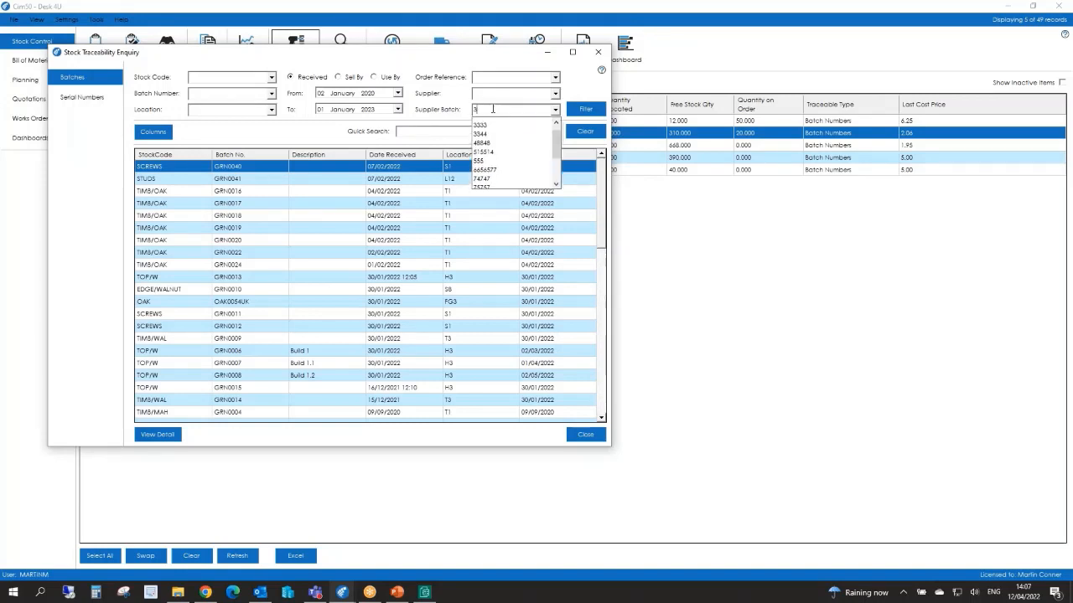
{"action": "left_click", "coordinate": [491, 131]}
{"action": "left_click", "coordinate": [586, 109]}
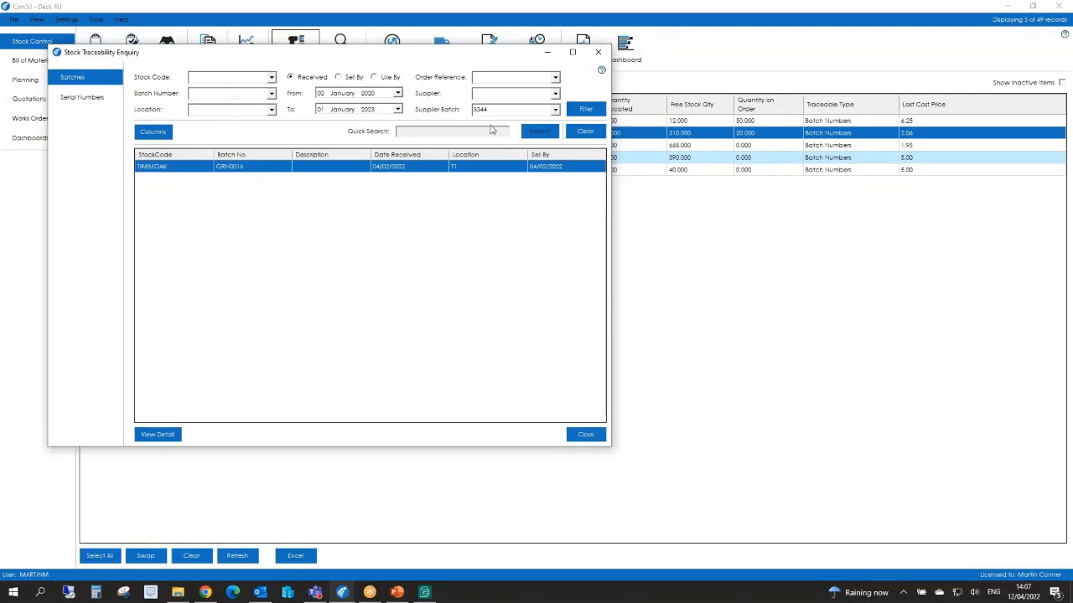
View the details and cost breakdown of batch GRN0016, and close the Stock Traceability Enquiry
{"action": "left_click", "coordinate": [158, 435]}
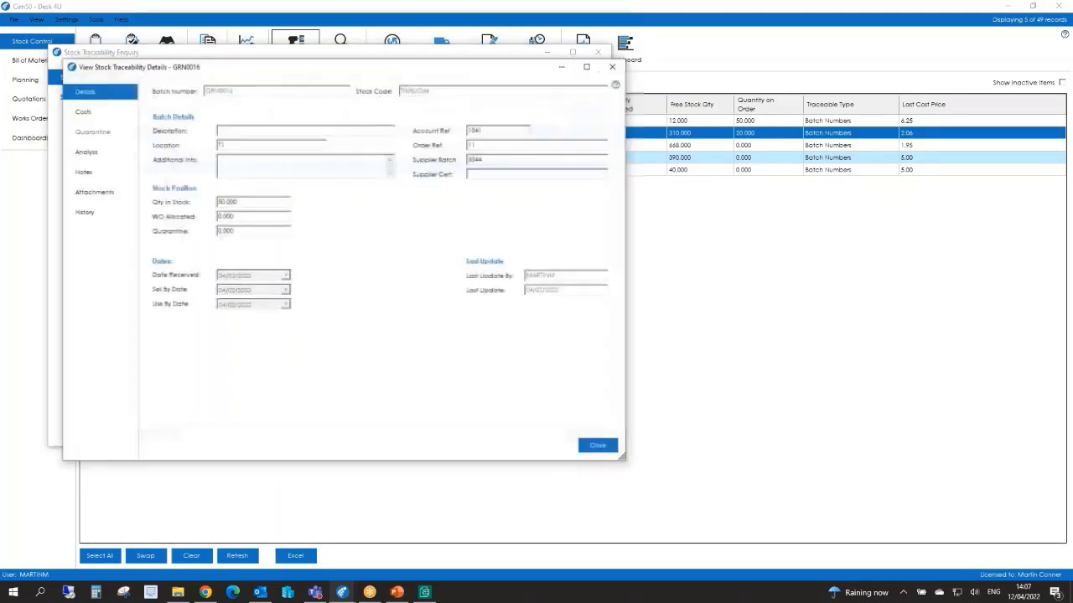
{"action": "left_click", "coordinate": [105, 114]}
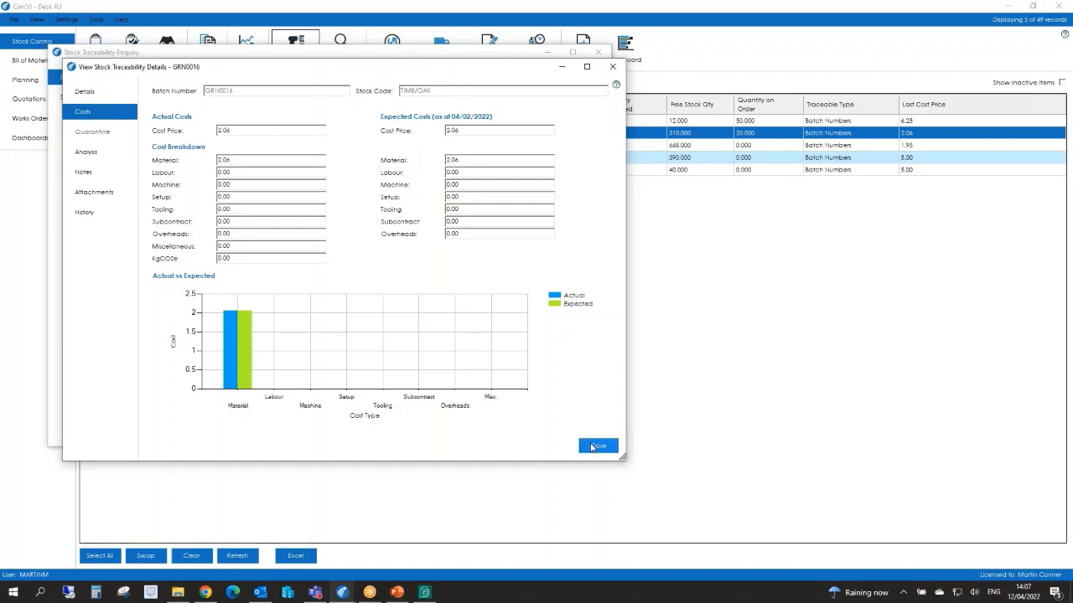
{"action": "left_click", "coordinate": [597, 446]}
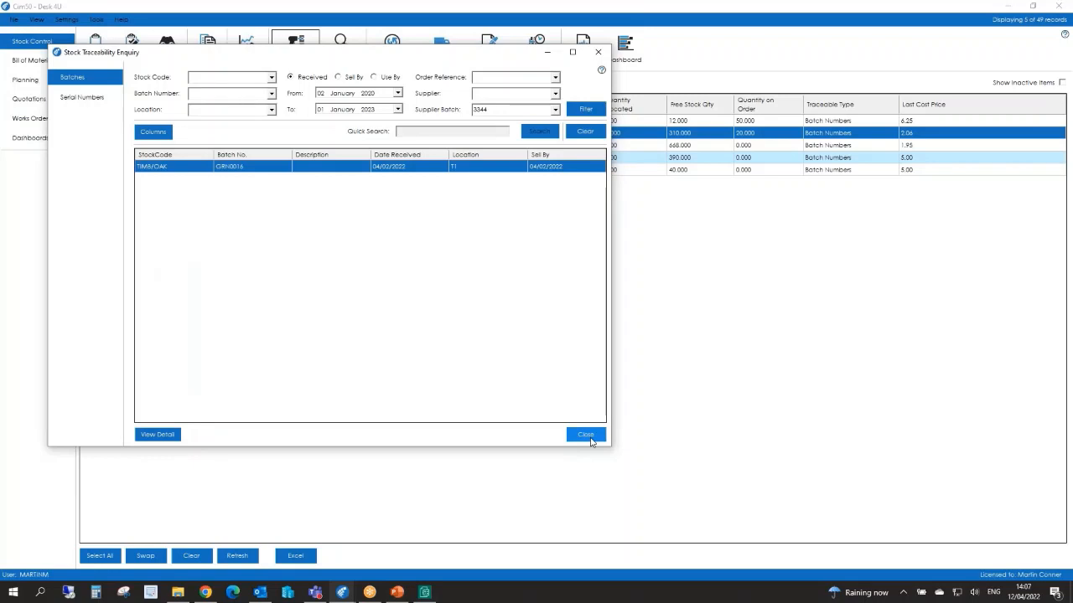
{"action": "left_click", "coordinate": [587, 436]}
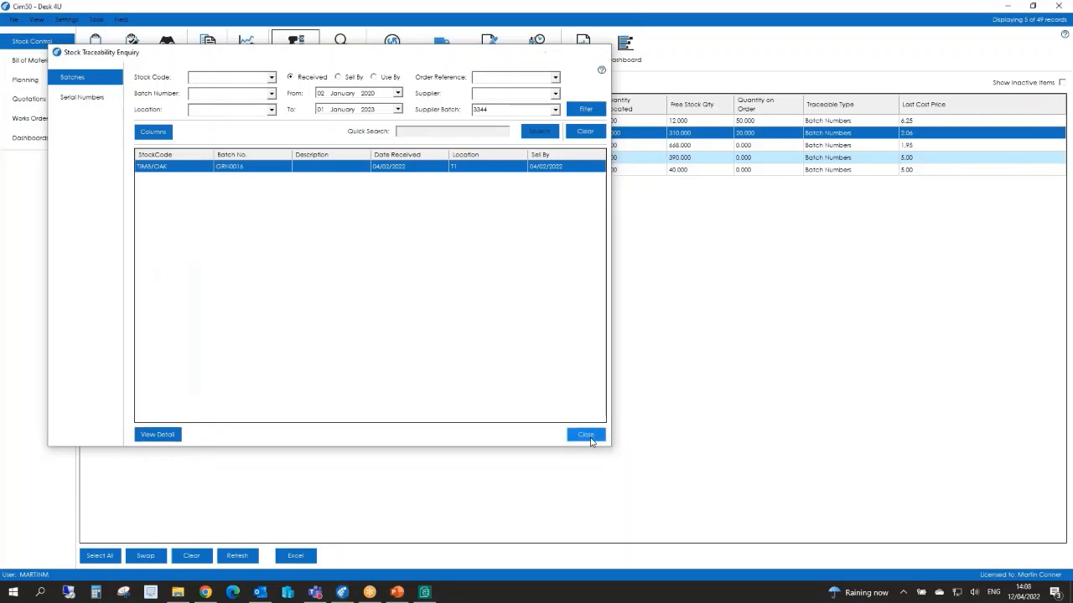
Run a Traceability Enquiry on batch/serial number grn0016 and select the GRN0016 batch under TIMB/OAK
{"action": "left_click", "coordinate": [346, 62]}
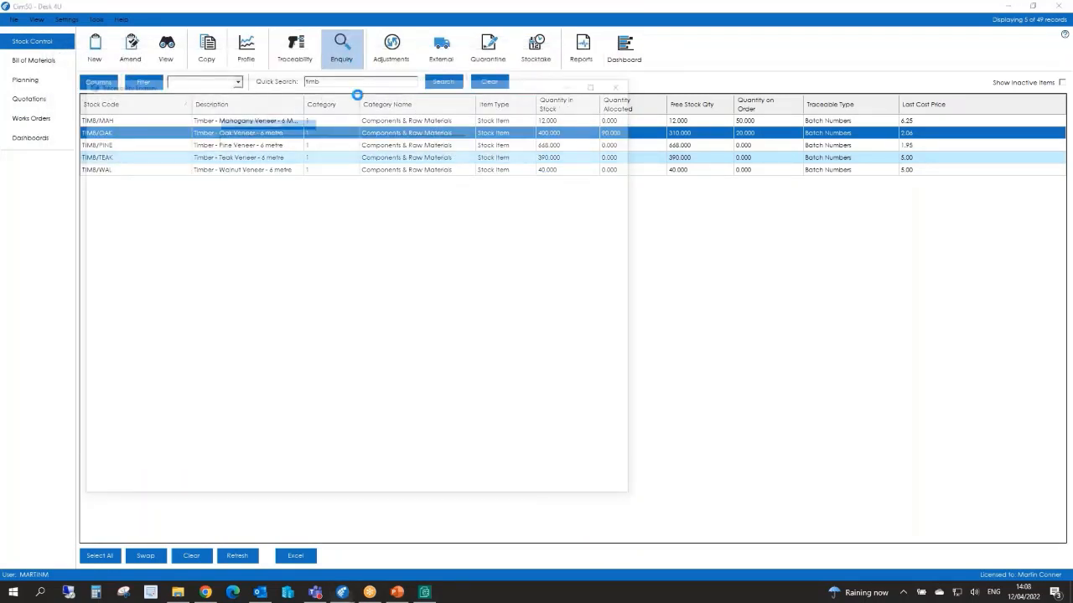
{"action": "left_click", "coordinate": [263, 136]}
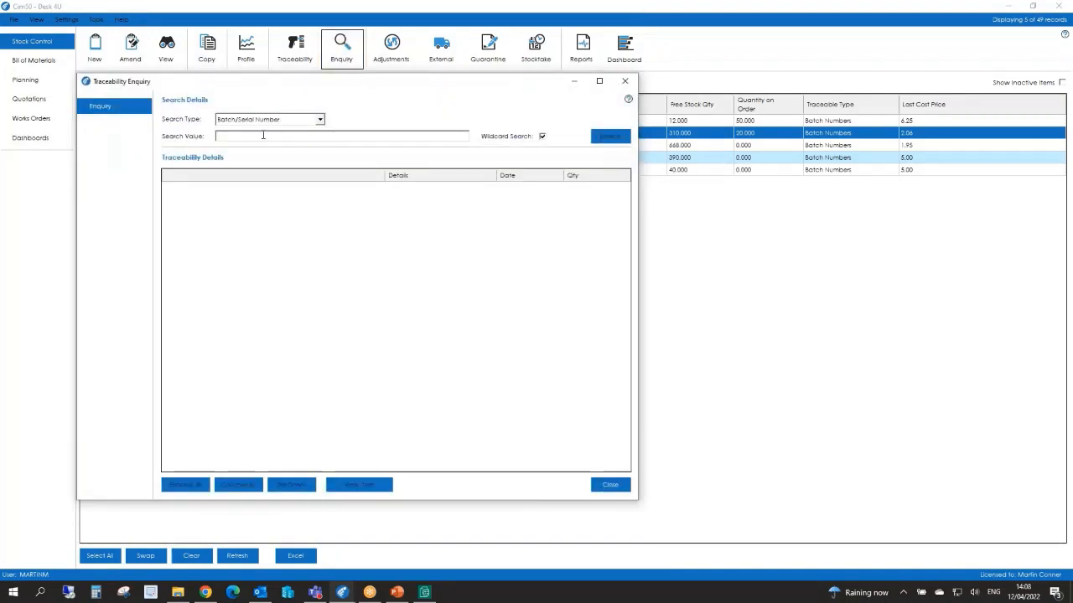
{"action": "type", "text": "grn00"}
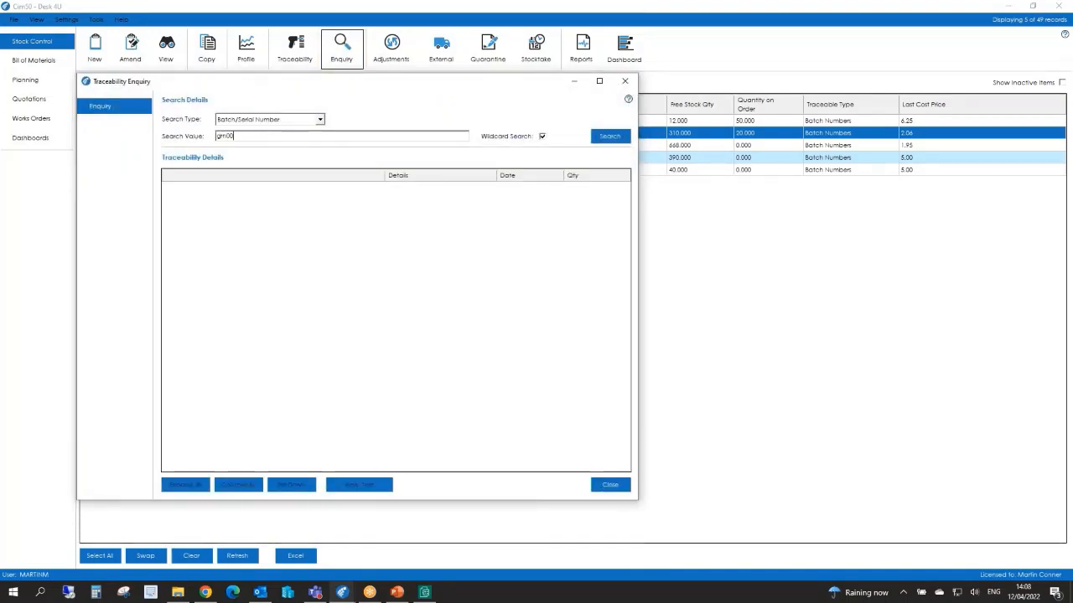
{"action": "type", "text": "16"}
{"action": "key", "text": "Return"}
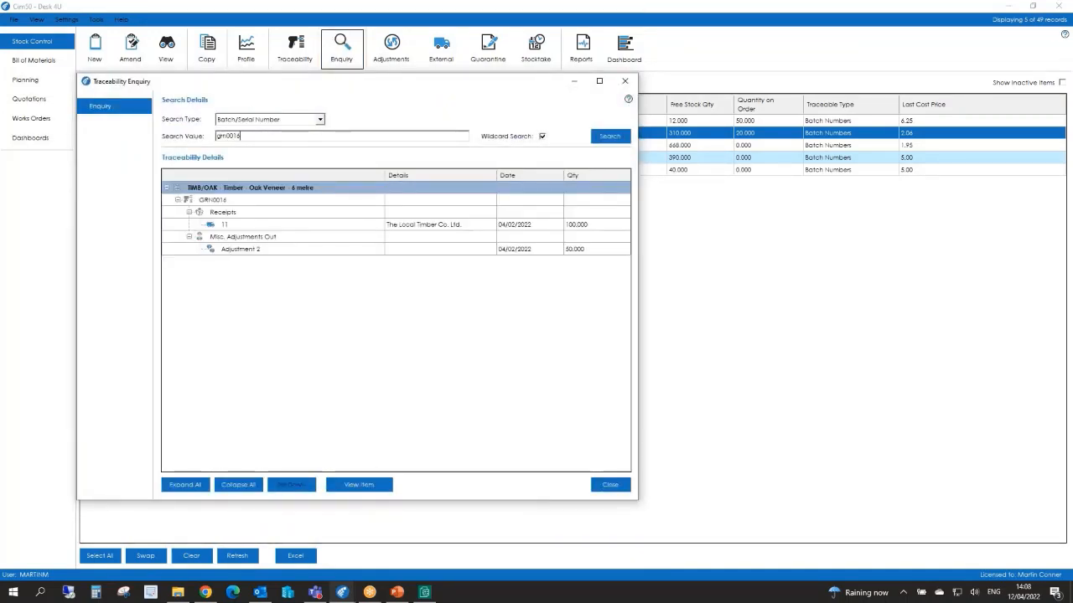
{"action": "left_click", "coordinate": [215, 202]}
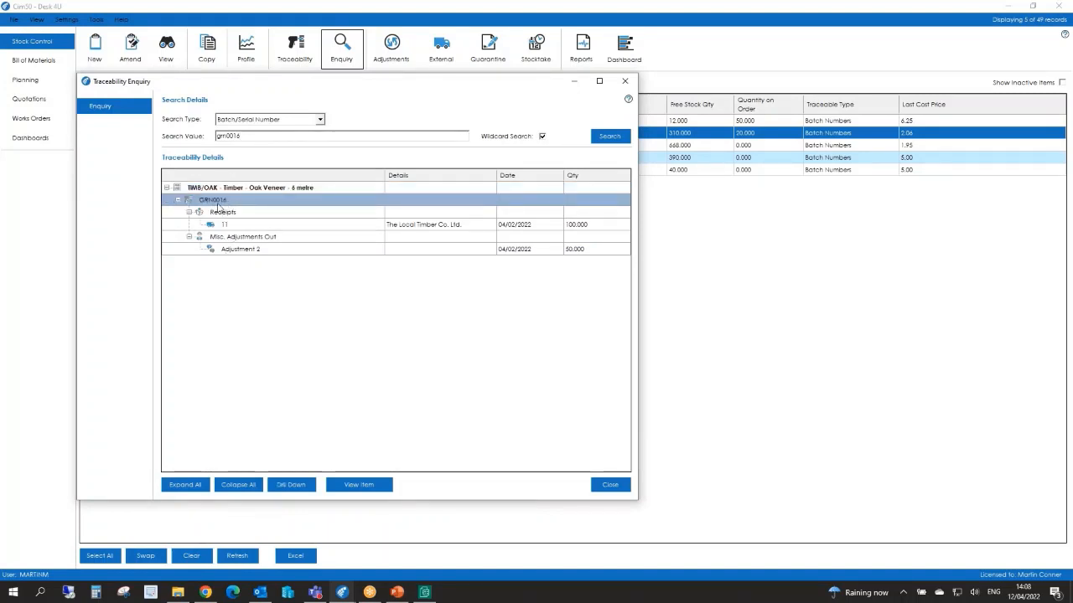
Inspect the receipt and Adjustment 2 entries of batch GRN0016, and close the Traceability Enquiry
{"action": "left_click", "coordinate": [224, 228]}
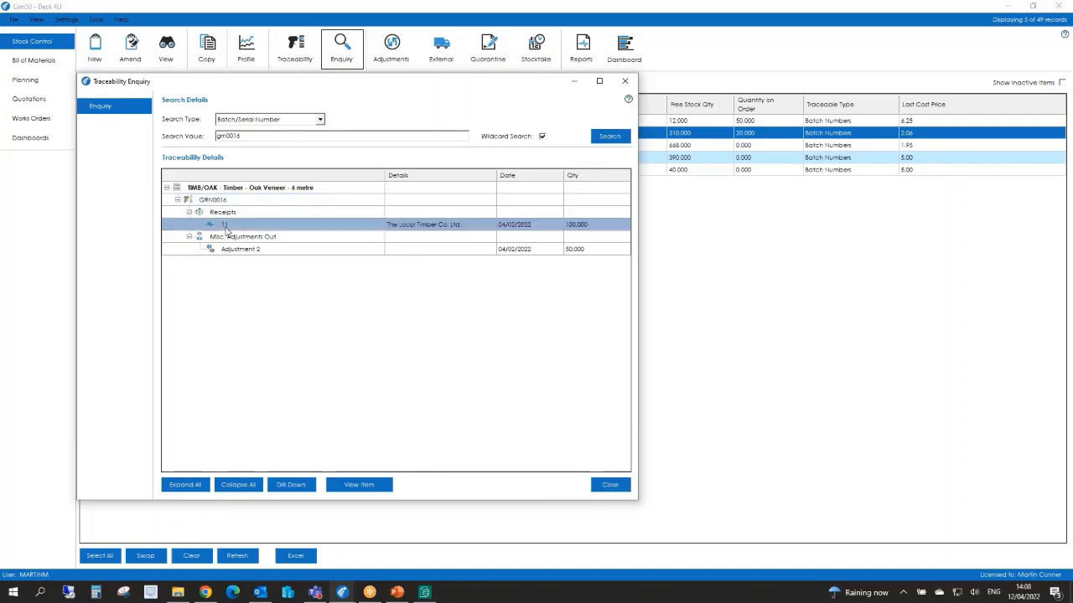
{"action": "left_click", "coordinate": [243, 250]}
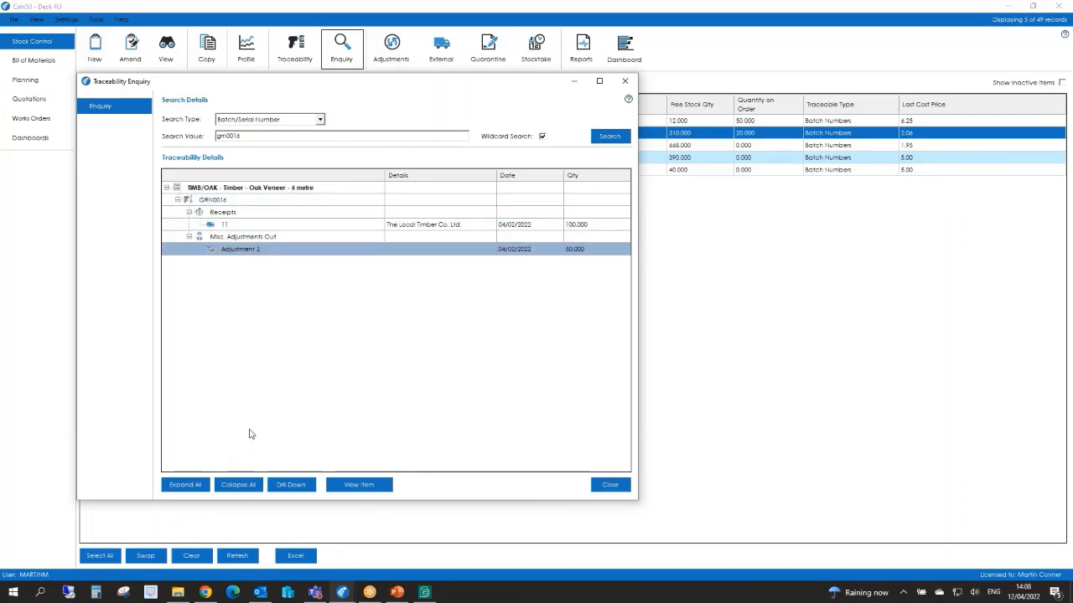
{"action": "left_click", "coordinate": [259, 120]}
{"action": "left_click", "coordinate": [259, 131]}
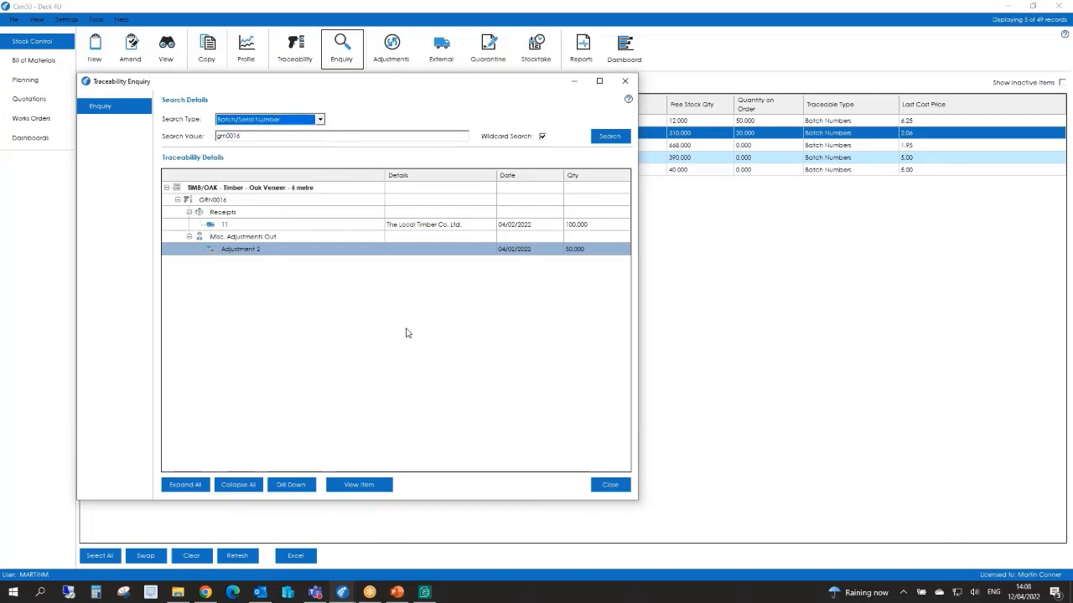
{"action": "left_click", "coordinate": [608, 486]}
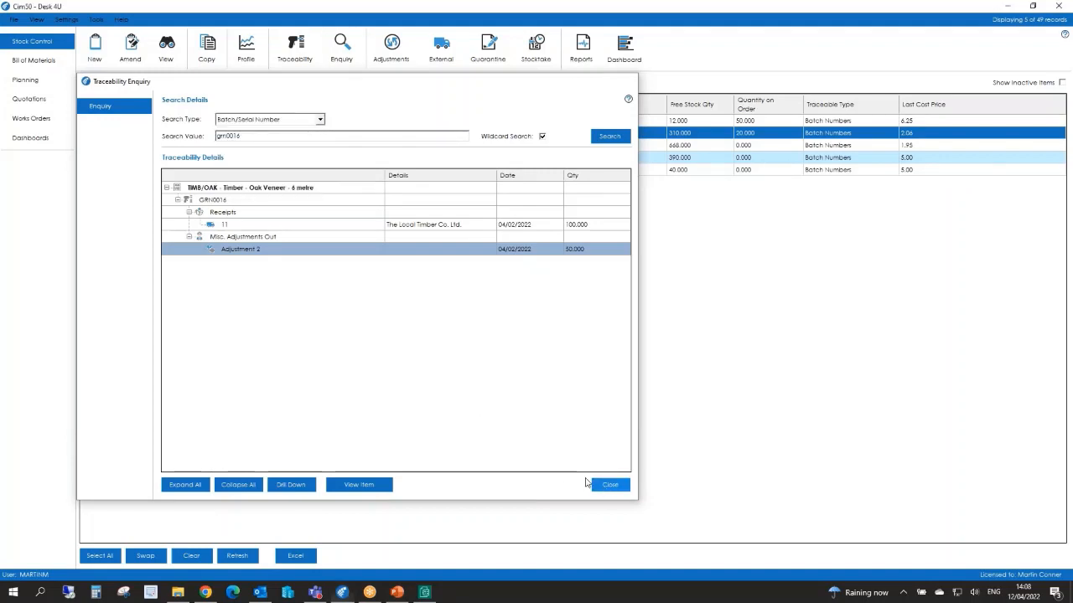
Look over the Adjust, Transfer and Amend types in the TIMB/OAK stock adjustment, and cancel it
{"action": "left_click", "coordinate": [402, 62]}
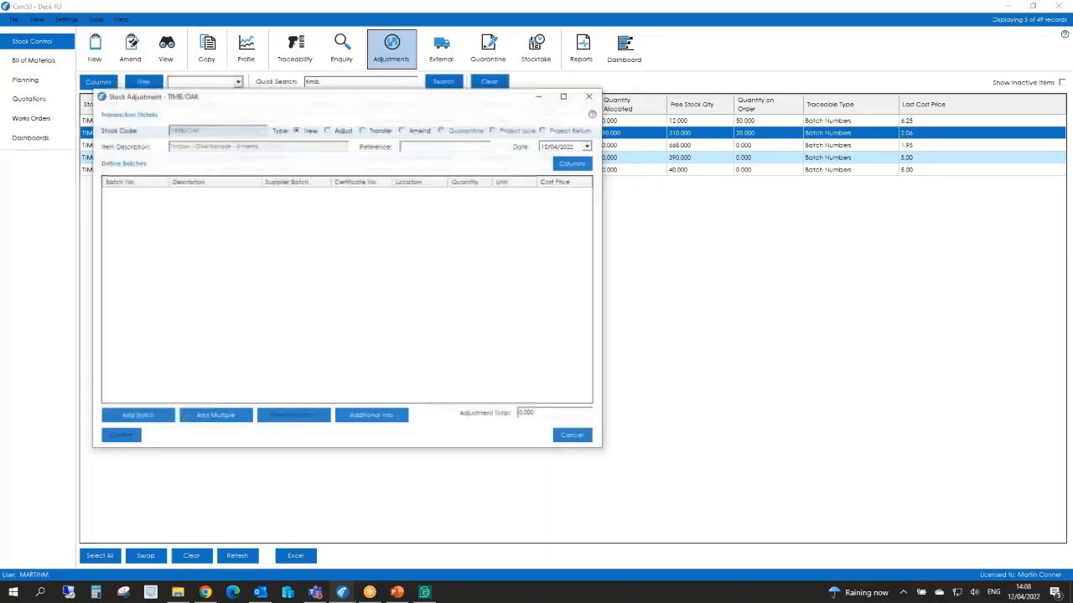
{"action": "left_click", "coordinate": [326, 131]}
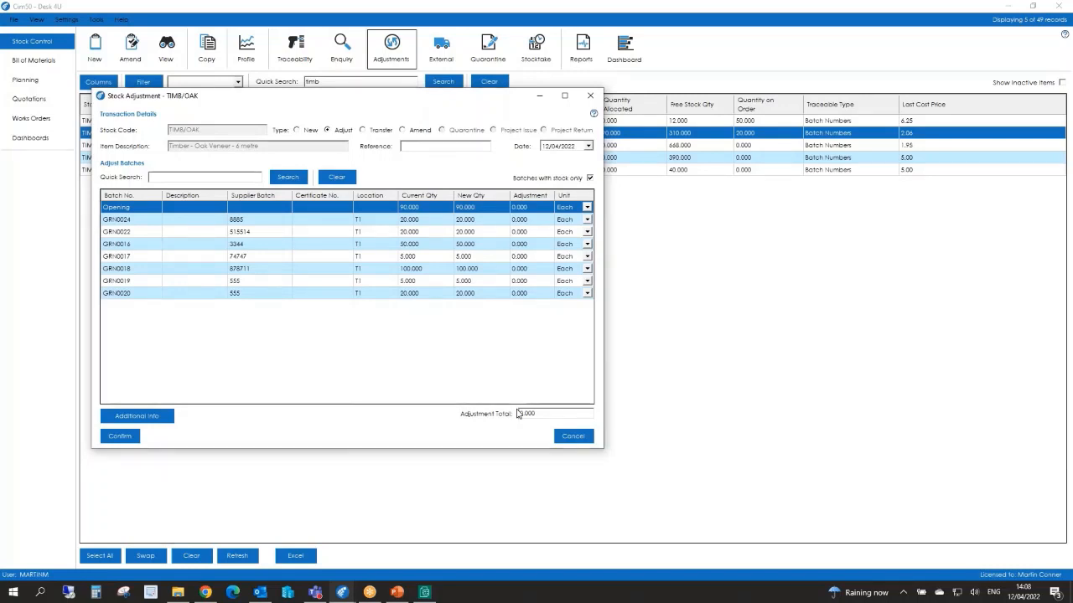
{"action": "left_click", "coordinate": [375, 131]}
{"action": "left_click", "coordinate": [415, 130]}
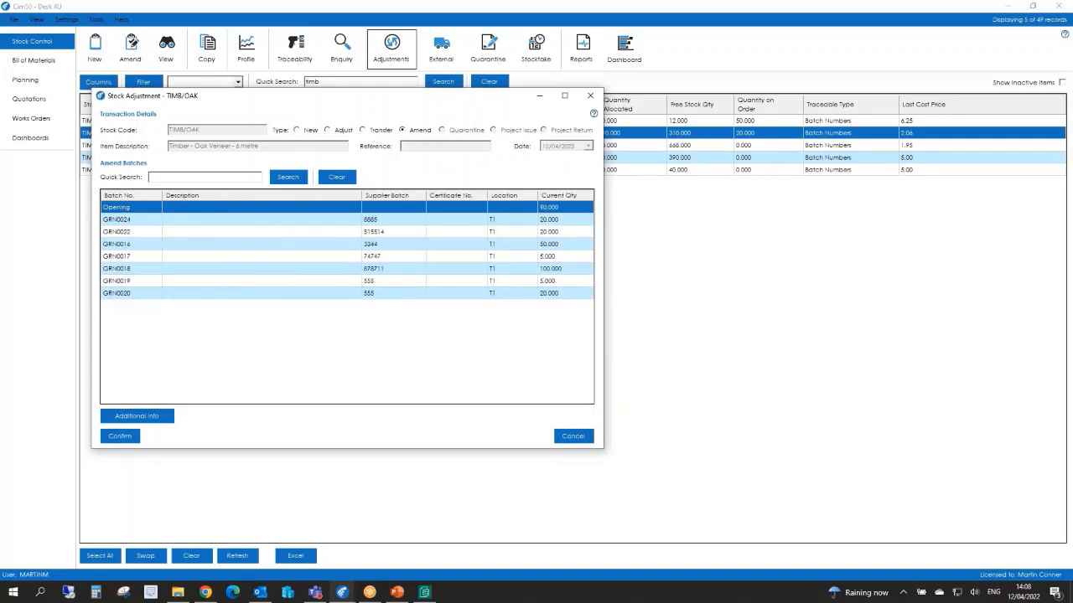
{"action": "left_click", "coordinate": [574, 437]}
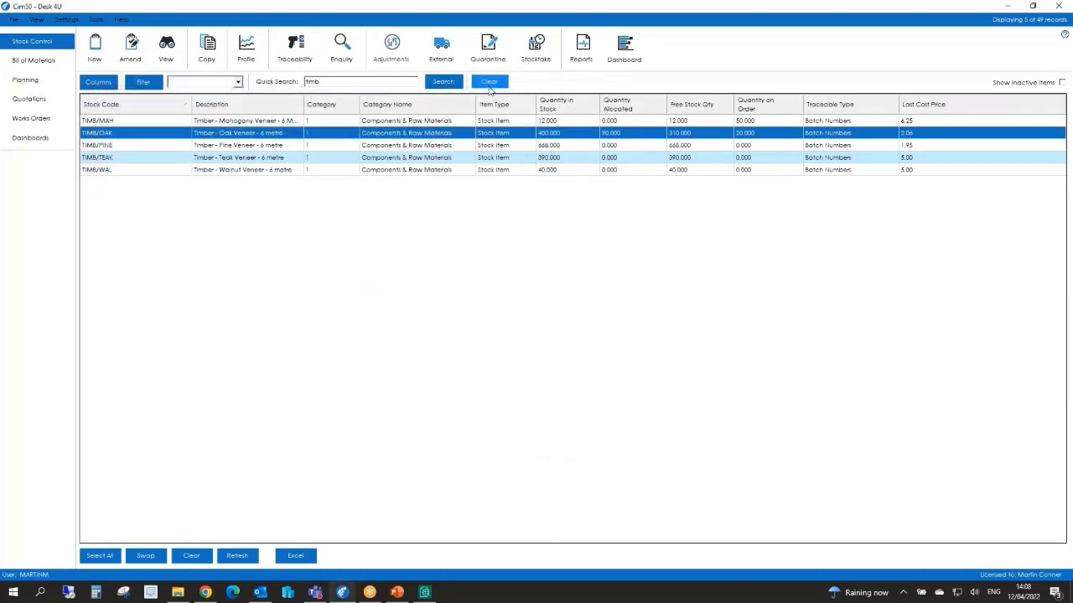
Clear the timb stock search, look over the stock adjustment form for CUPB, and cancel it
{"action": "left_click", "coordinate": [489, 85]}
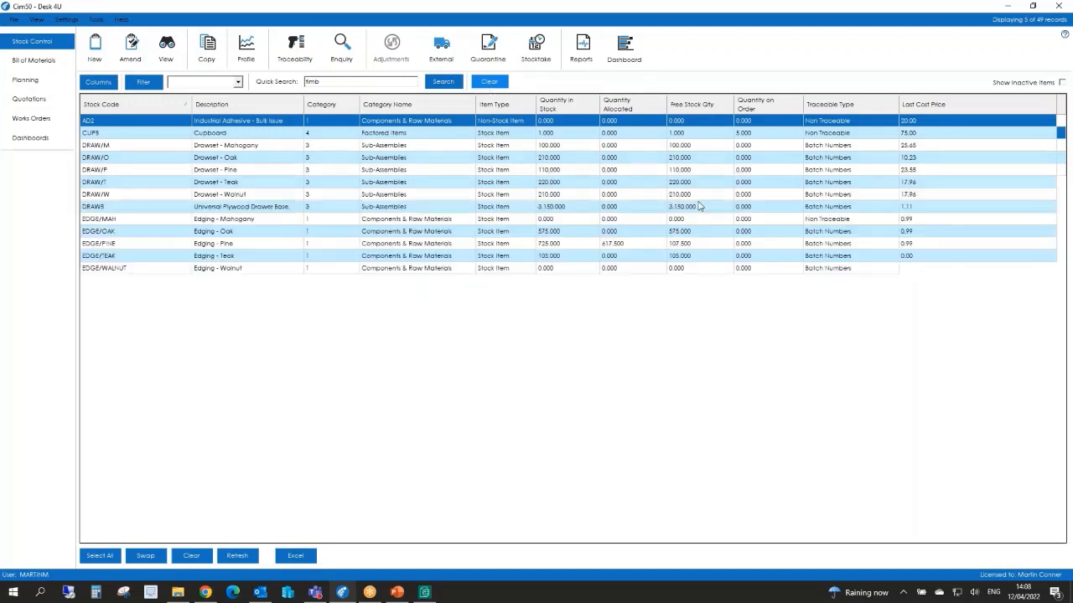
{"action": "left_click", "coordinate": [771, 134]}
{"action": "left_click", "coordinate": [391, 48]}
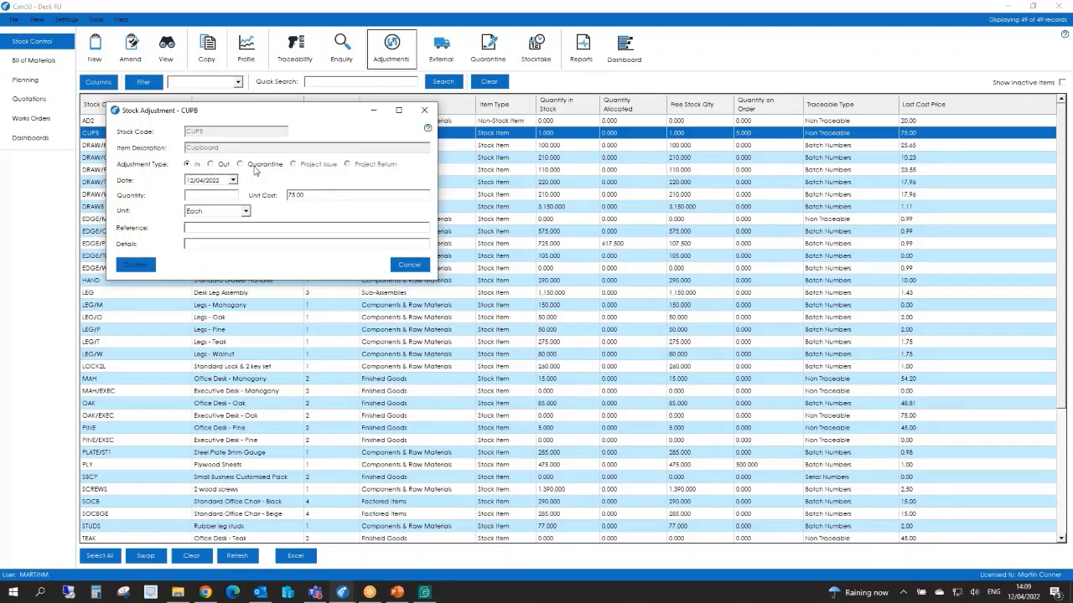
{"action": "left_click", "coordinate": [406, 268]}
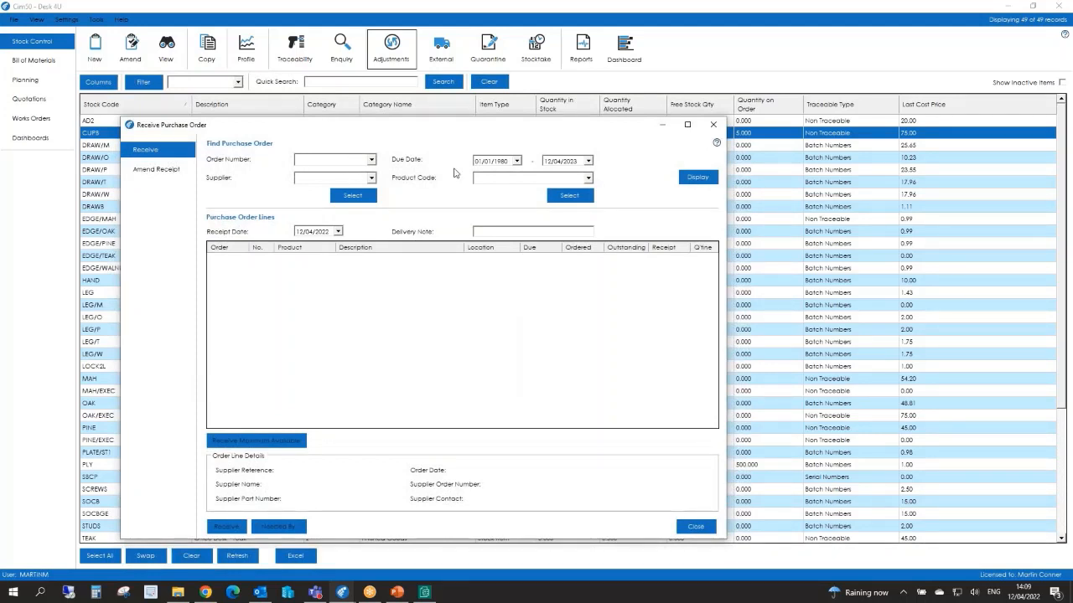
Display the purchase order lines for product code TIMB/OAK in Receive Purchase Order
{"action": "left_click", "coordinate": [535, 179]}
{"action": "type", "text": "timb"}
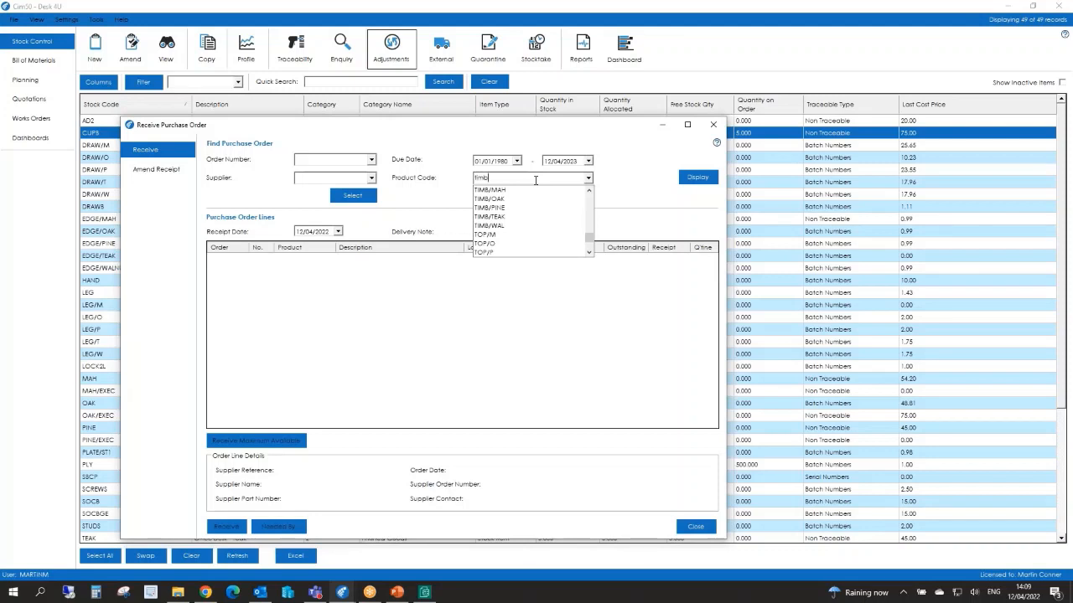
{"action": "key", "text": "Down"}
{"action": "key", "text": "Down"}
{"action": "key", "text": "Return"}
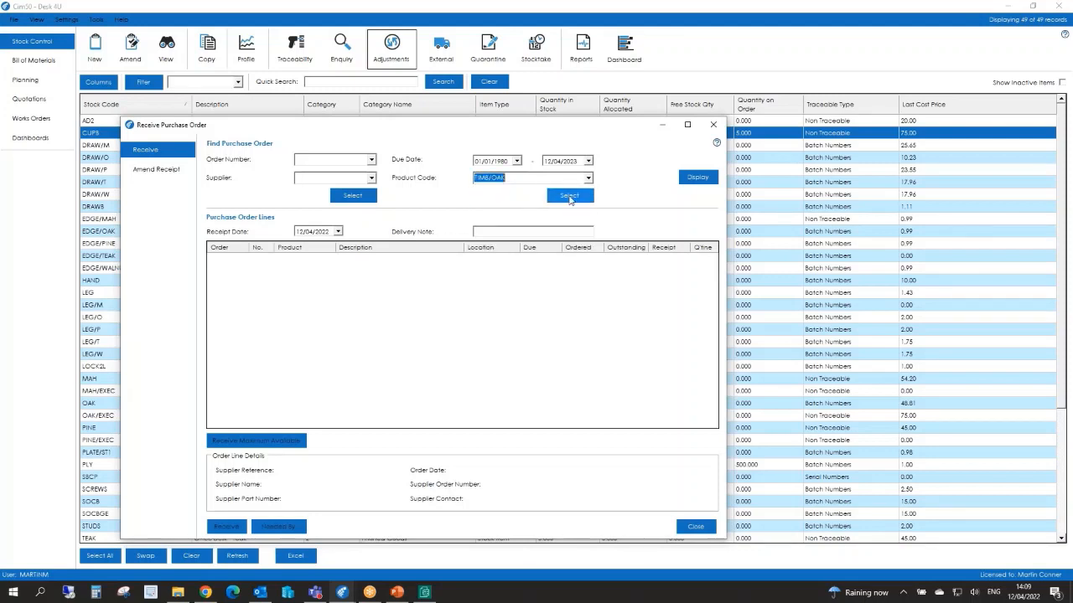
{"action": "left_click", "coordinate": [700, 179]}
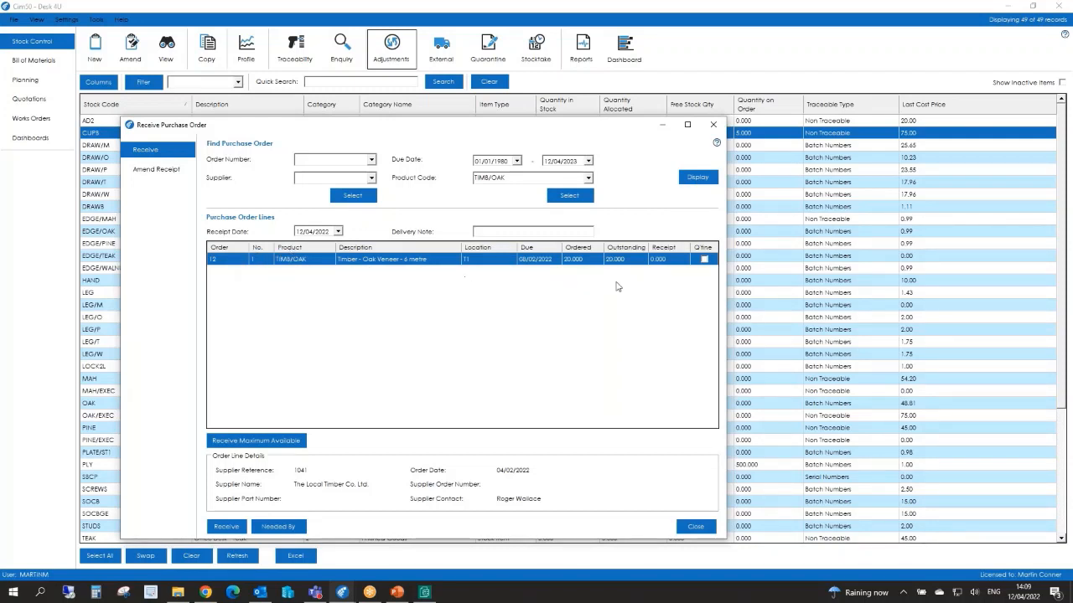
Set the TIMB/OAK receipt quantity to 10 and define its batch with supplier batch 774477 and certificate number 34848
{"action": "left_click", "coordinate": [666, 259]}
{"action": "type", "text": "10"}
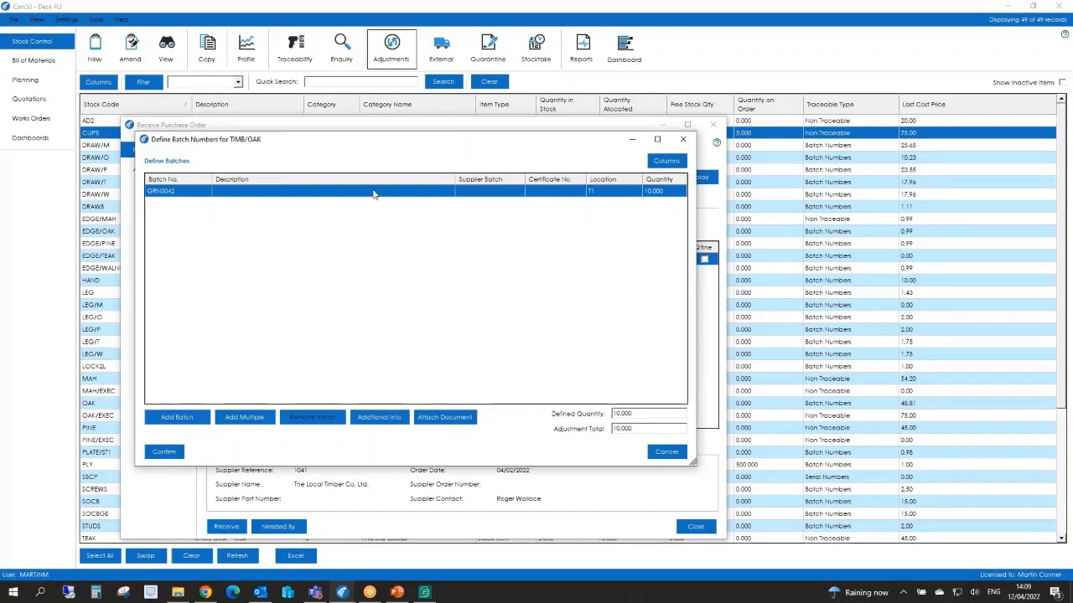
{"action": "left_click", "coordinate": [473, 192]}
{"action": "type", "text": "7"}
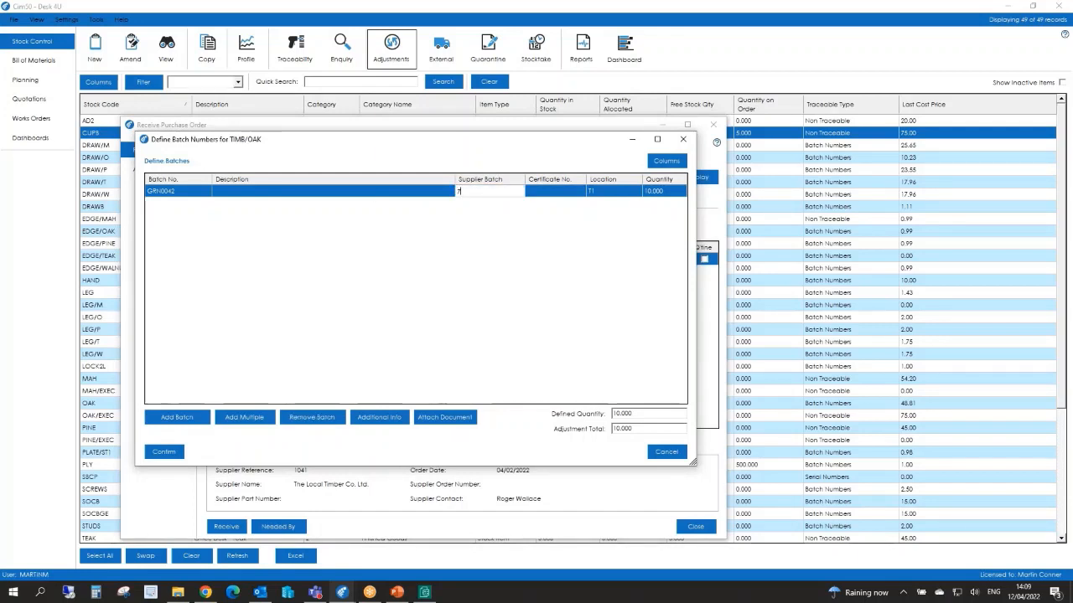
{"action": "type", "text": "74477"}
{"action": "key", "text": "Tab"}
{"action": "type", "text": "34848"}
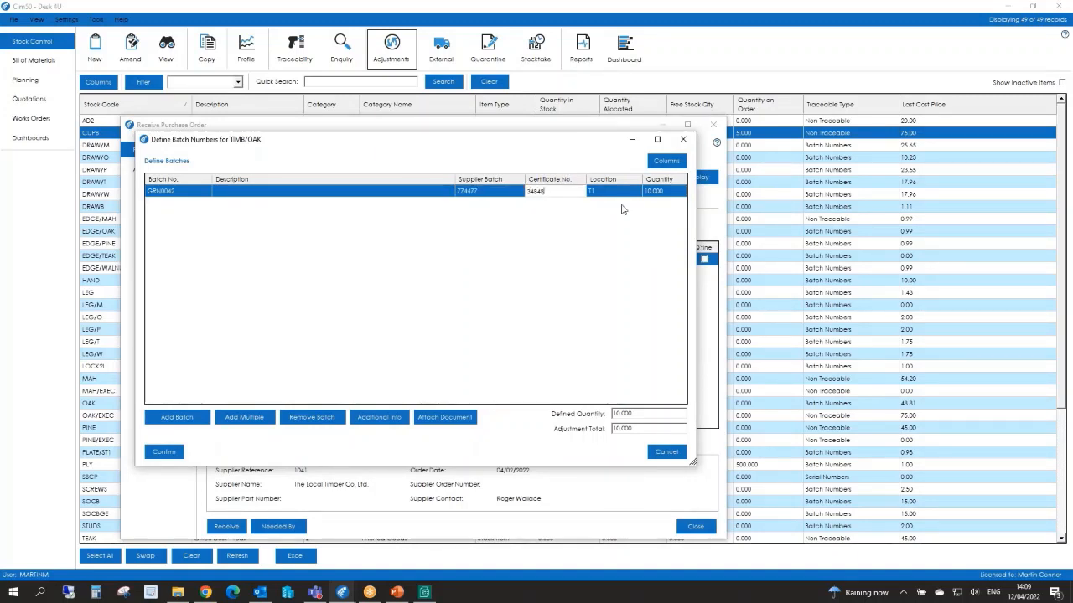
{"action": "key", "text": "Tab"}
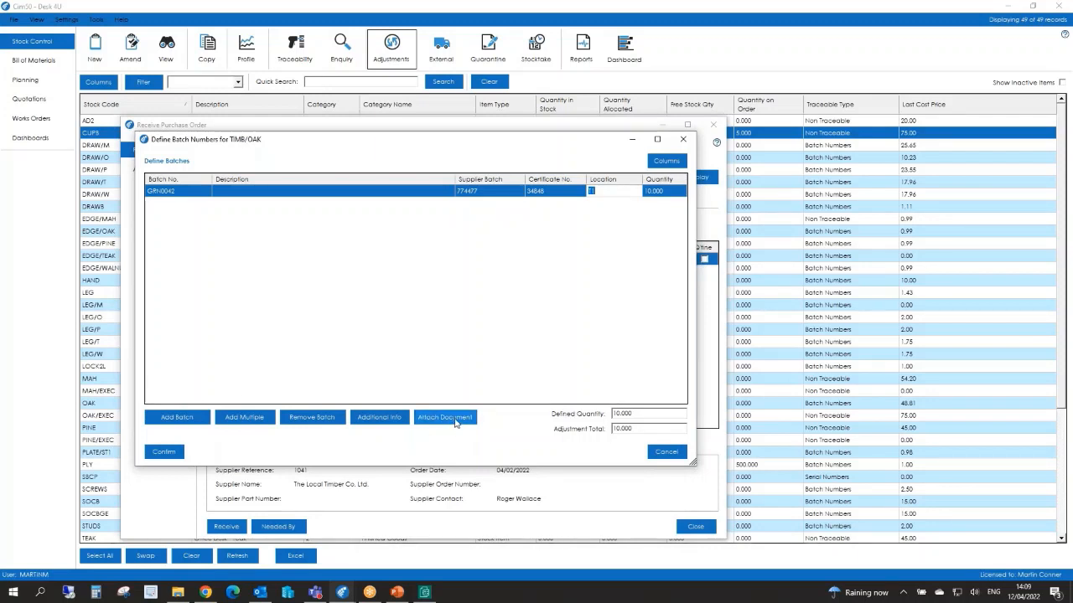
{"action": "left_click", "coordinate": [164, 452]}
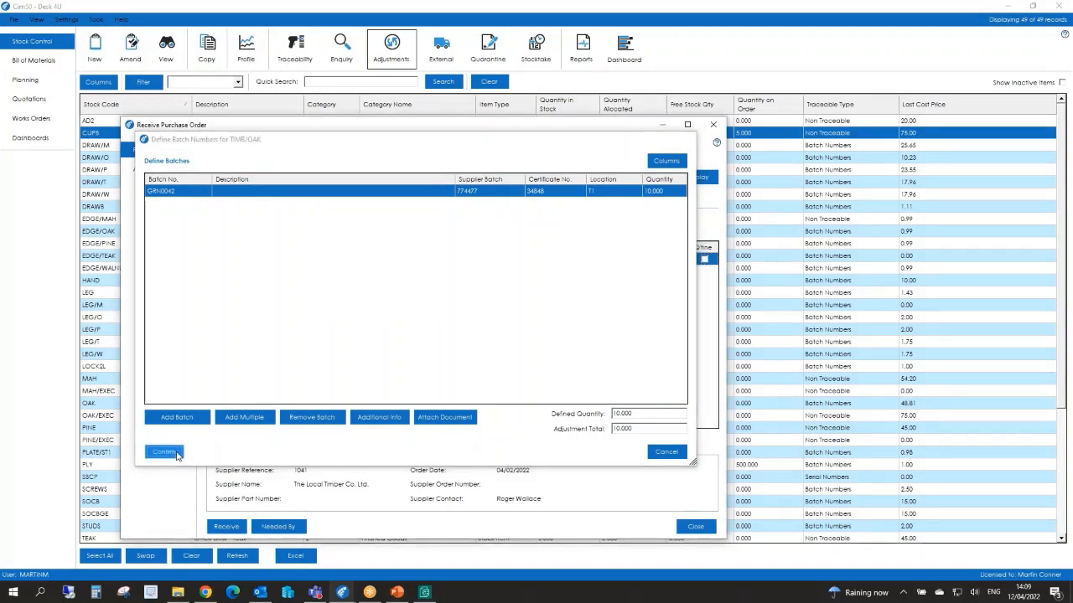
Check which works order the TIMB/OAK receipt is needed by, and close the list
{"action": "left_click", "coordinate": [282, 532]}
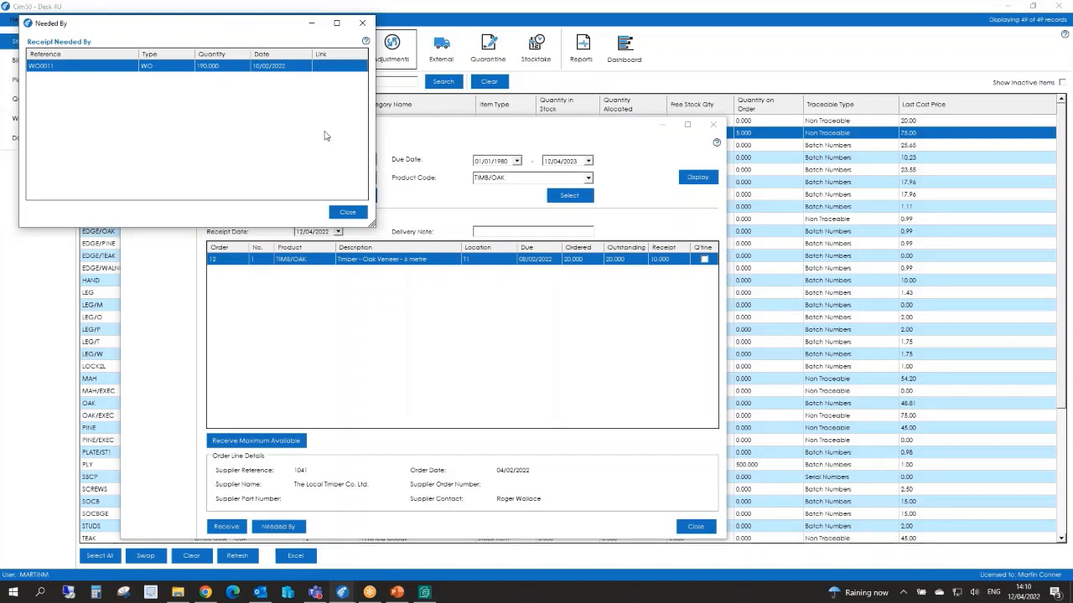
{"action": "left_click", "coordinate": [355, 217]}
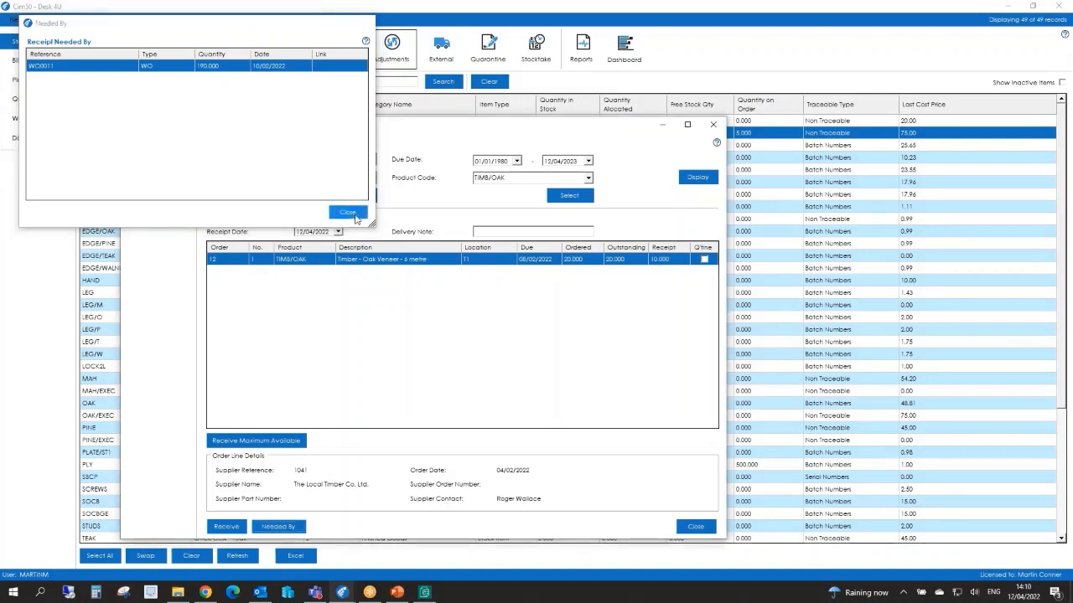
Receive the TIMB/OAK purchase order line, preview its GRN note, and close the goods receipt note layouts
{"action": "left_click", "coordinate": [226, 527]}
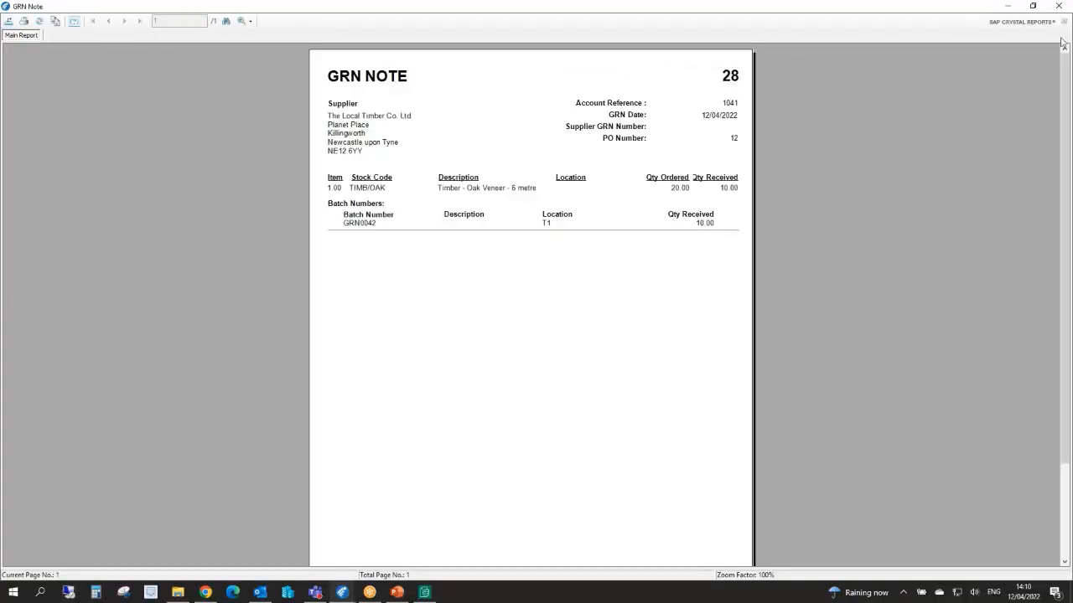
{"action": "left_click", "coordinate": [1056, 9]}
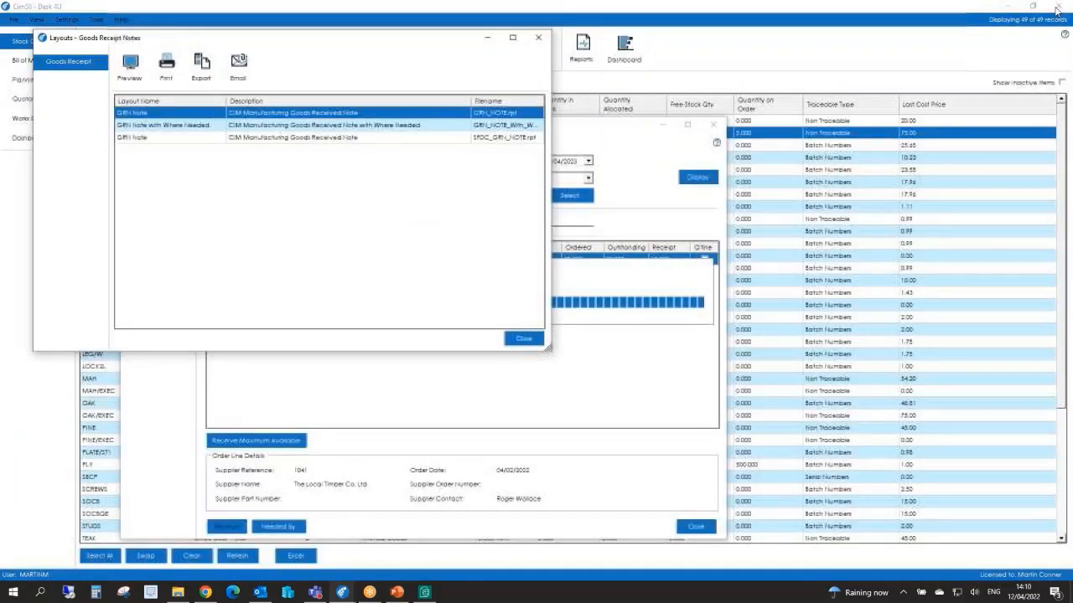
{"action": "left_click", "coordinate": [524, 339]}
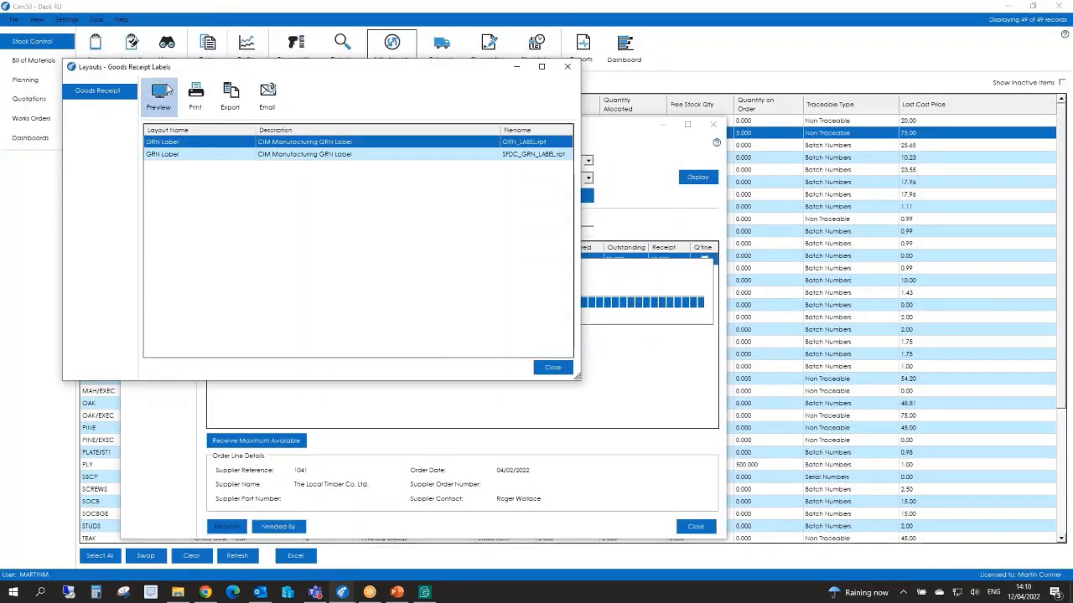
Preview the GRN label, inspect its batch barcode, and close the goods receipt label layouts
{"action": "left_click", "coordinate": [168, 92]}
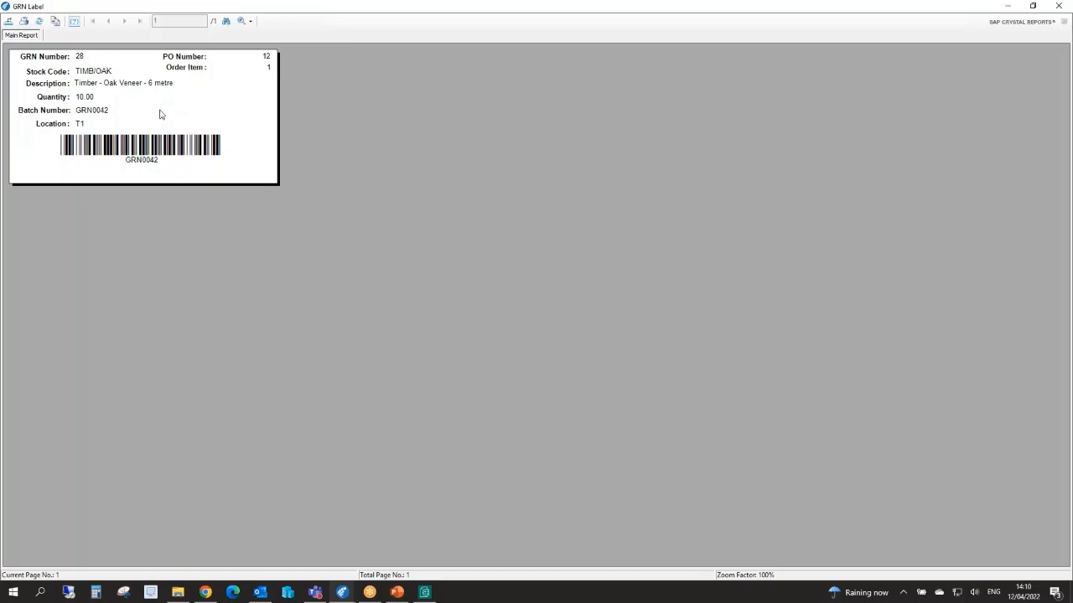
{"action": "left_click", "coordinate": [214, 148]}
{"action": "left_click", "coordinate": [144, 164]}
{"action": "left_click", "coordinate": [1061, 10]}
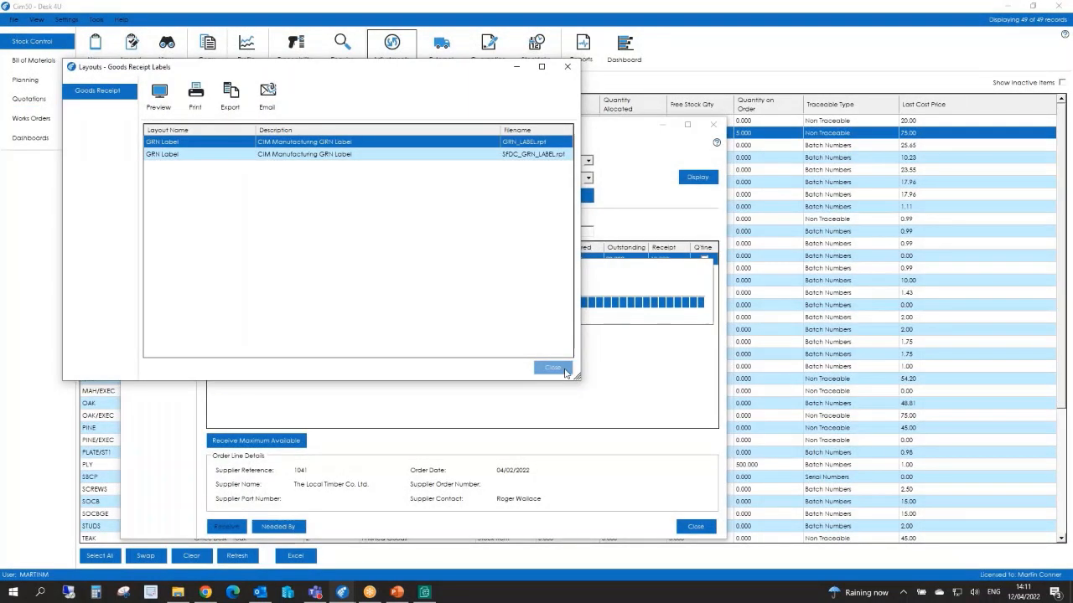
{"action": "left_click", "coordinate": [553, 369]}
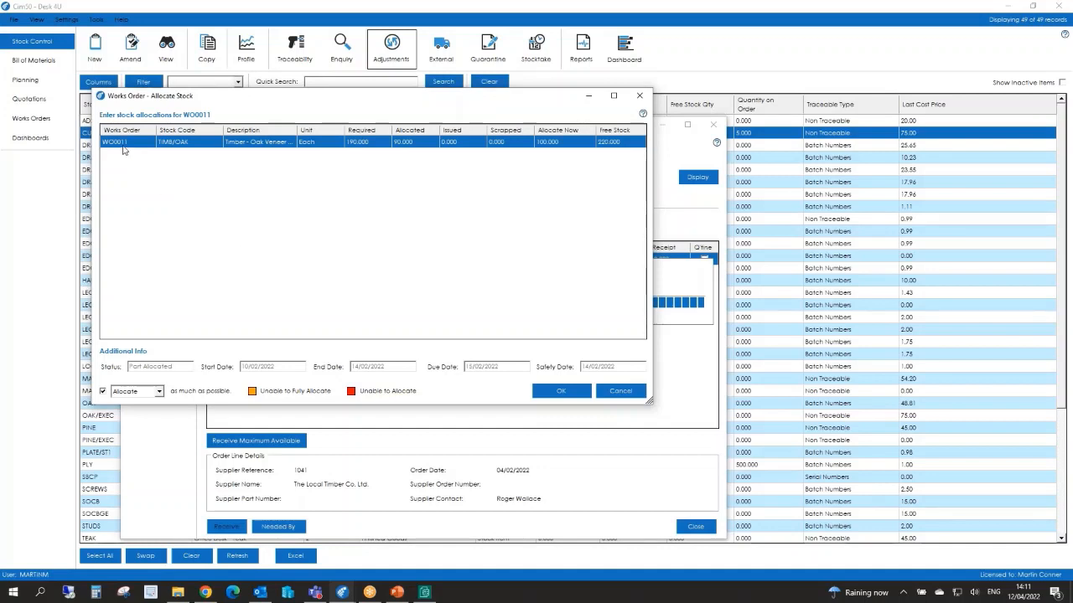
Allocate 100 of TIMB/OAK to works order WO0011 and close Receive Purchase Order
{"action": "left_click", "coordinate": [561, 391]}
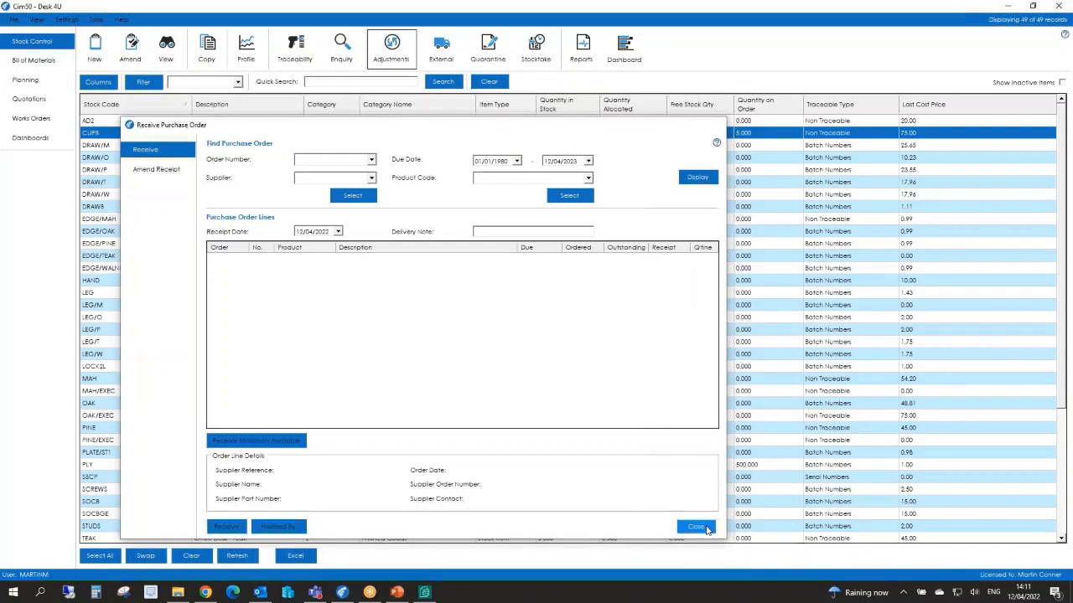
{"action": "left_click", "coordinate": [704, 528]}
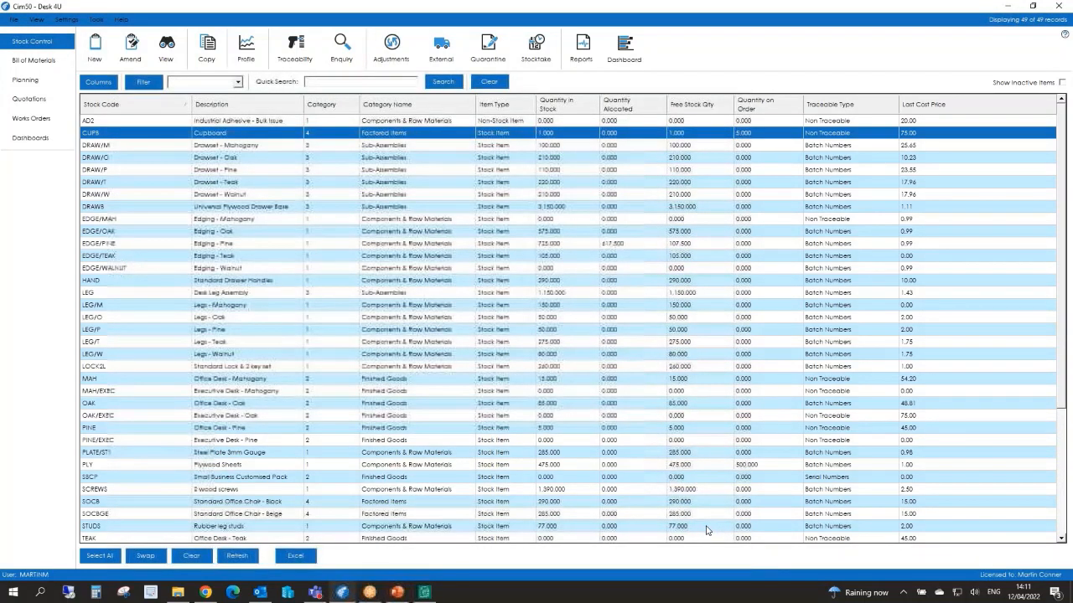
Look over the despatch delivery notes and close the list
{"action": "left_click", "coordinate": [441, 48]}
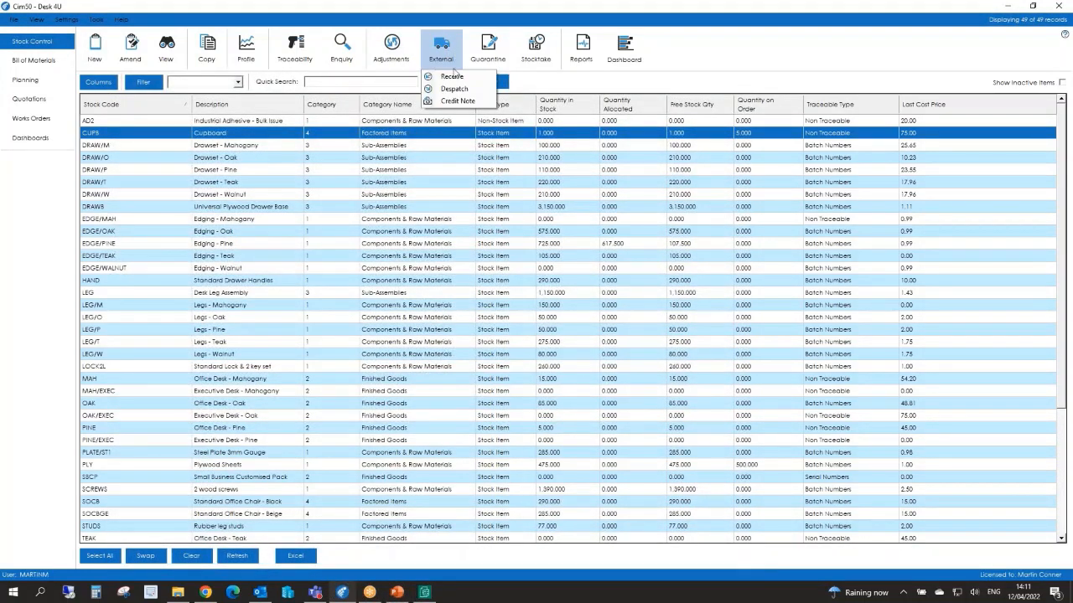
{"action": "left_click", "coordinate": [453, 88]}
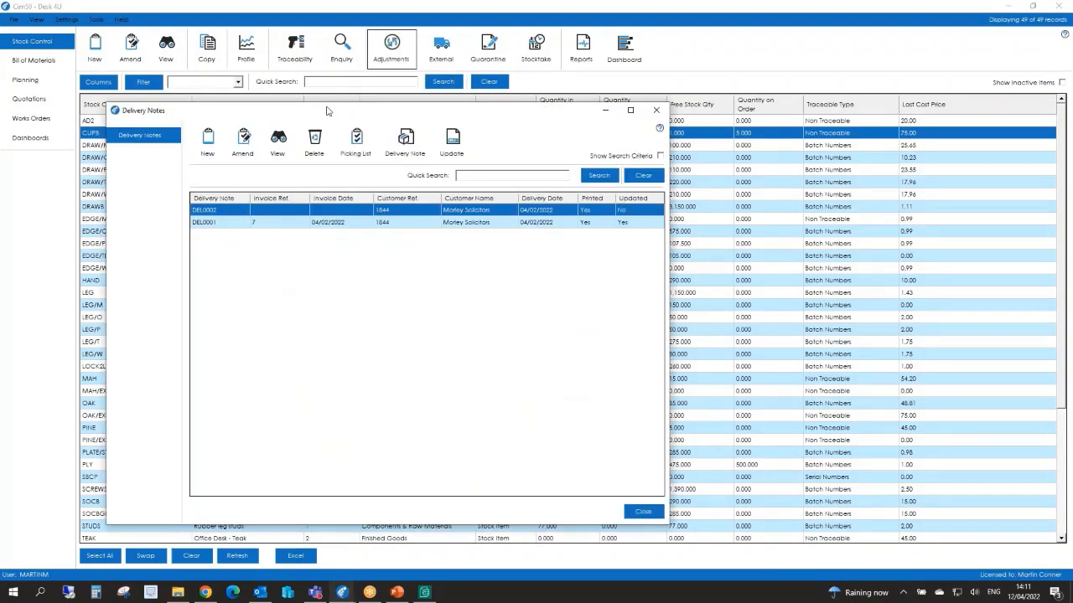
{"action": "left_click_drag", "start_coordinate": [326, 111], "coordinate": [344, 83]}
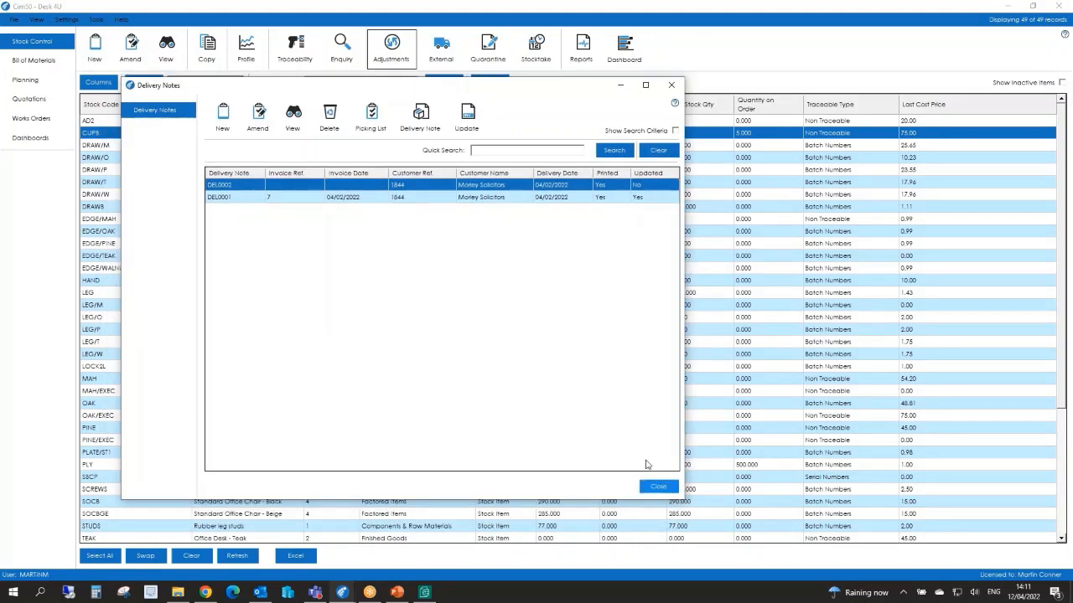
{"action": "left_click", "coordinate": [658, 486]}
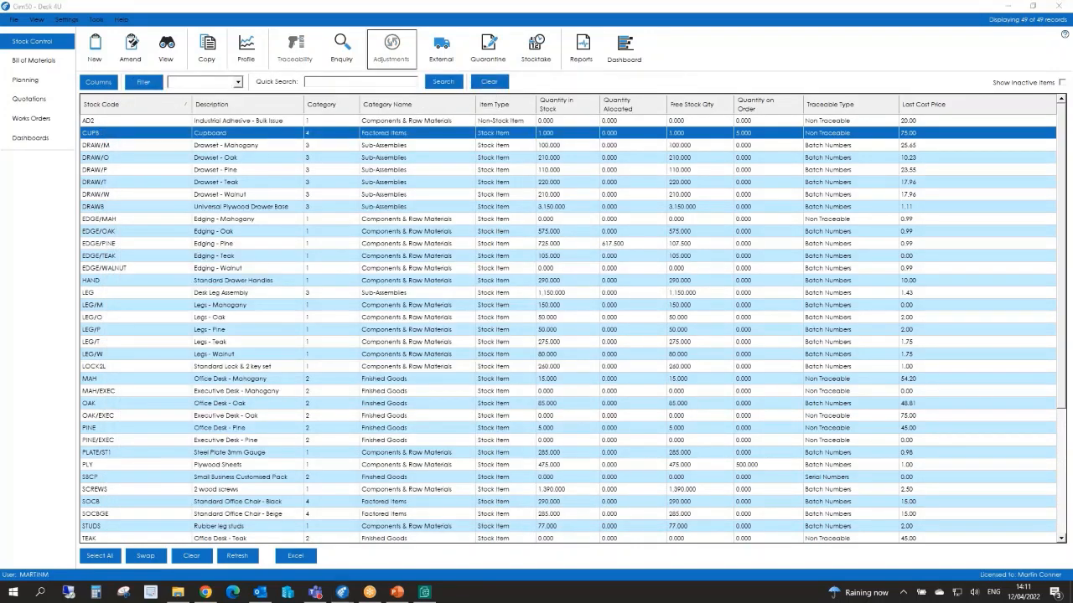
View the receipt amendment page of Receive Purchase Order and return to the receiving page
{"action": "left_click", "coordinate": [156, 169]}
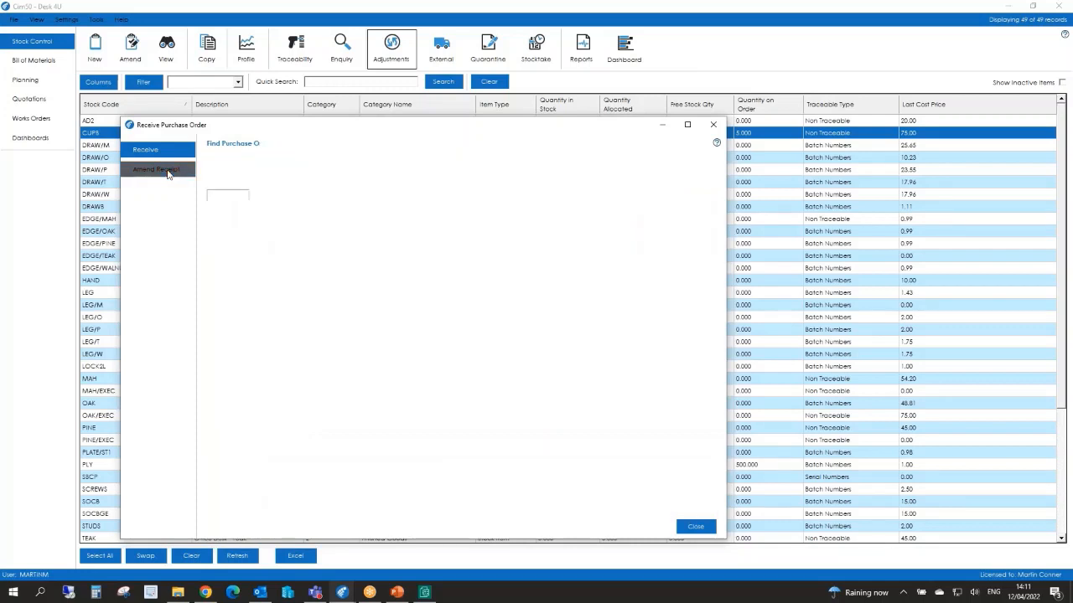
{"action": "left_click", "coordinate": [162, 150]}
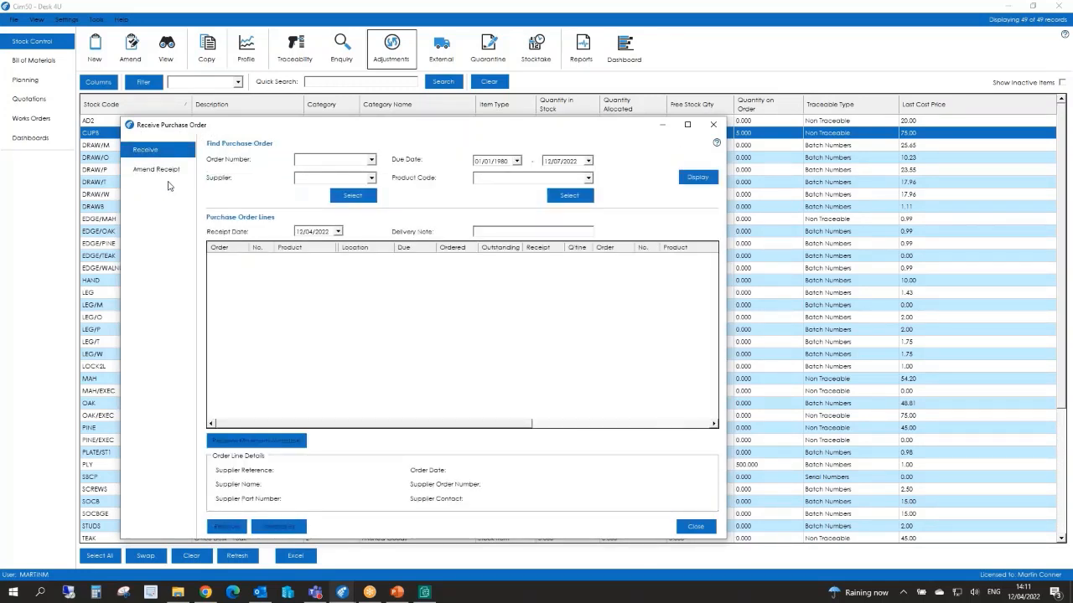
Display the received TIMB/OAK purchase order line available for receipt amendment, and close Receive Purchase Order
{"action": "left_click", "coordinate": [160, 171]}
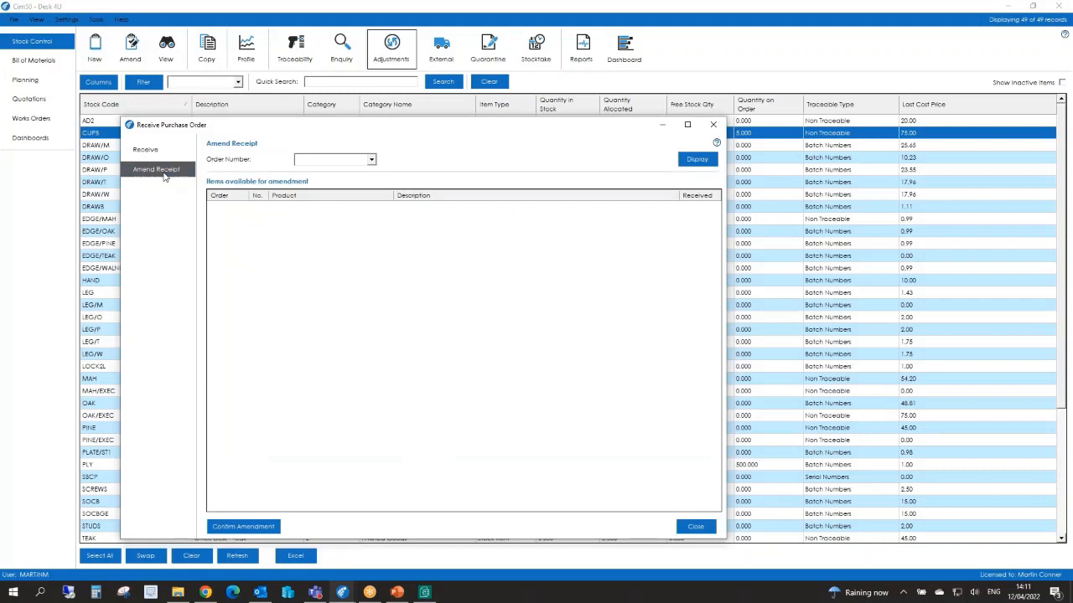
{"action": "left_click", "coordinate": [371, 161]}
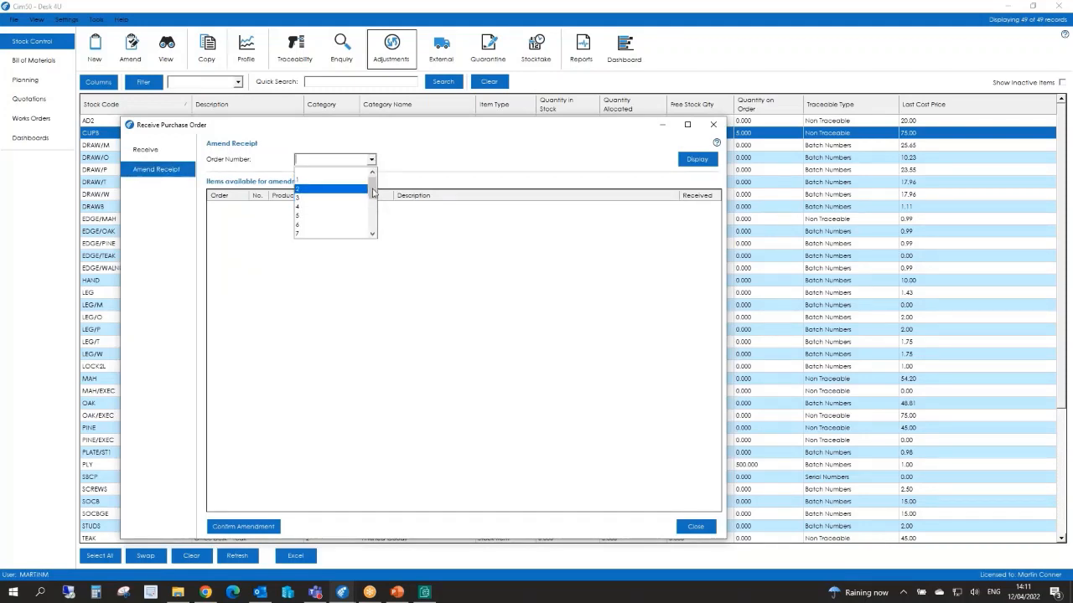
{"action": "left_click_drag", "start_coordinate": [373, 192], "coordinate": [373, 227]}
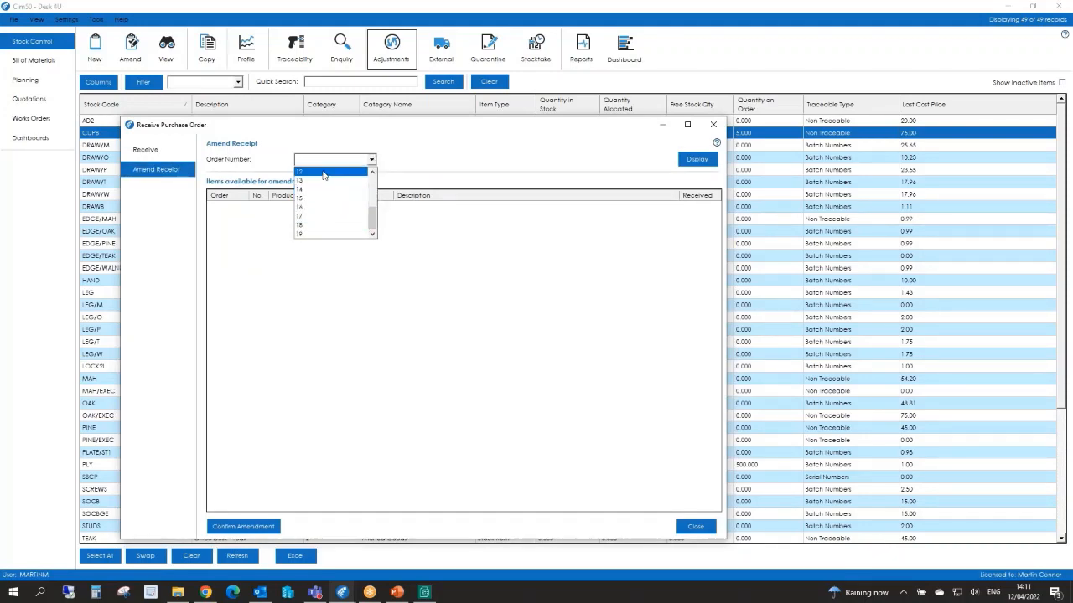
{"action": "left_click", "coordinate": [325, 173]}
{"action": "left_click", "coordinate": [702, 164]}
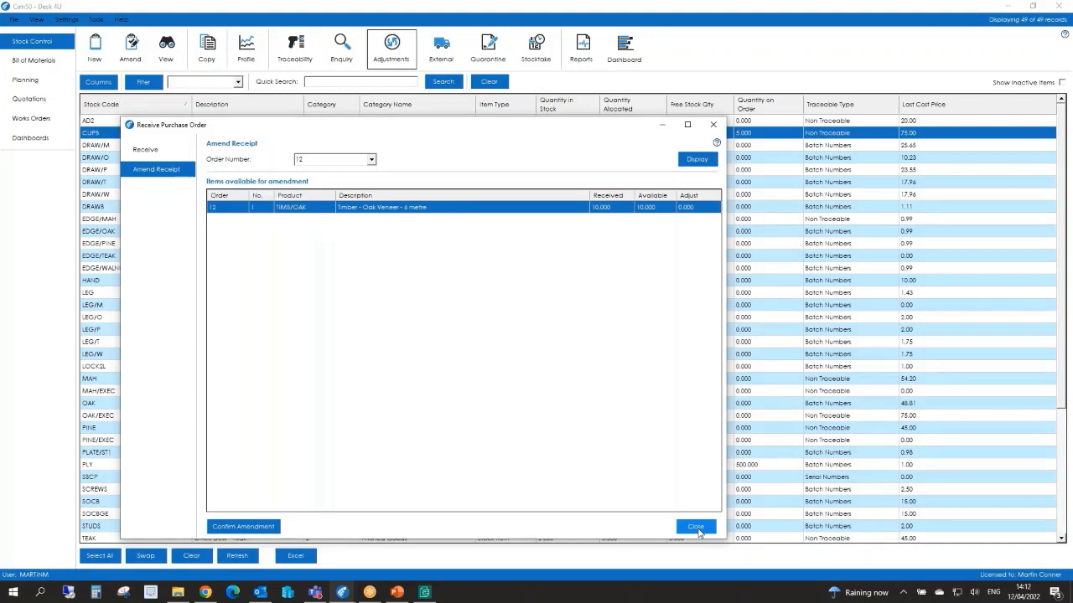
{"action": "left_click", "coordinate": [697, 531]}
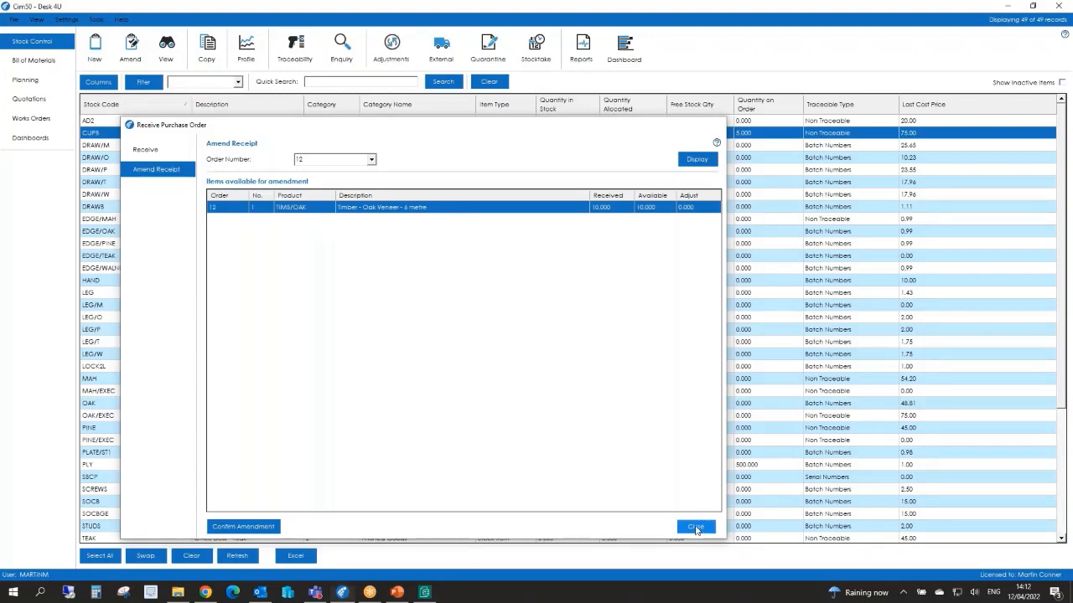
Switch to Sage 50, check the TIMB/OAK line's item status on the part-delivered The Local Timber Co. Ltd. purchase order, and close it
{"action": "left_click", "coordinate": [425, 597]}
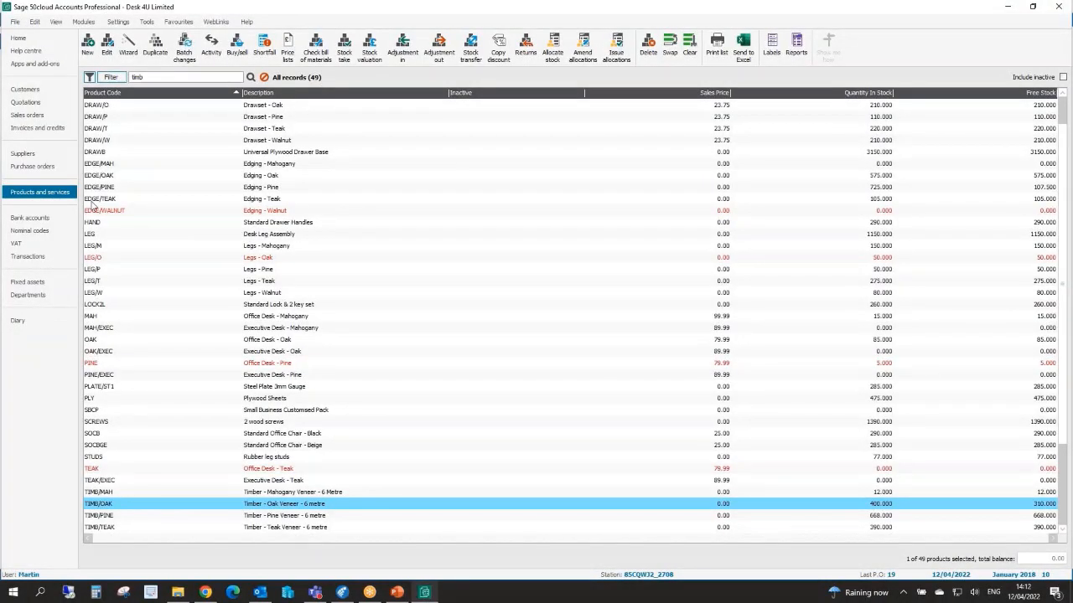
{"action": "left_click", "coordinate": [34, 166]}
{"action": "left_click", "coordinate": [526, 235]}
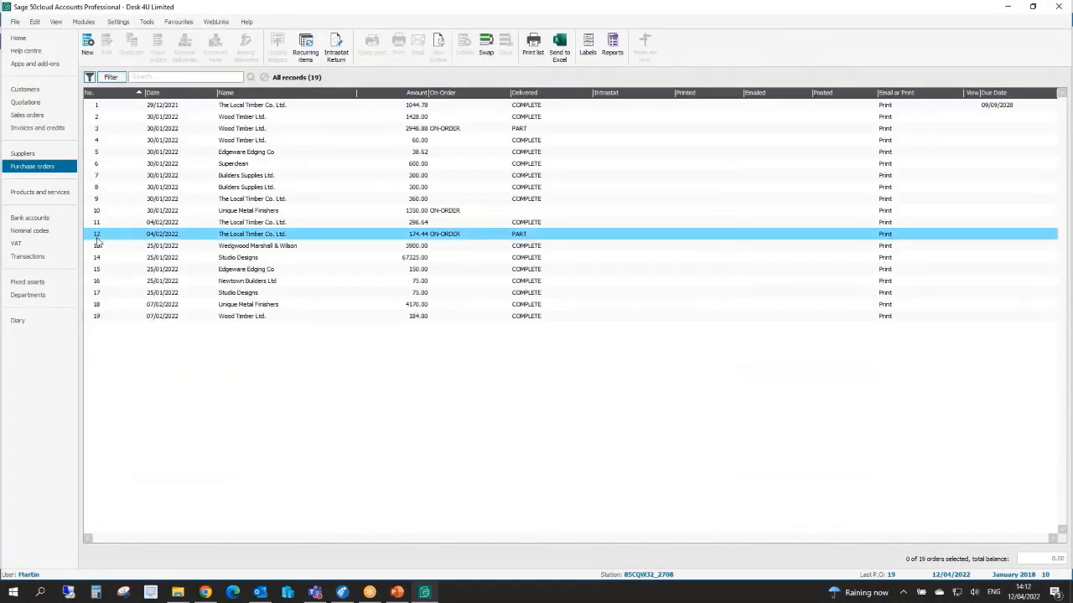
{"action": "double_click", "coordinate": [525, 238]}
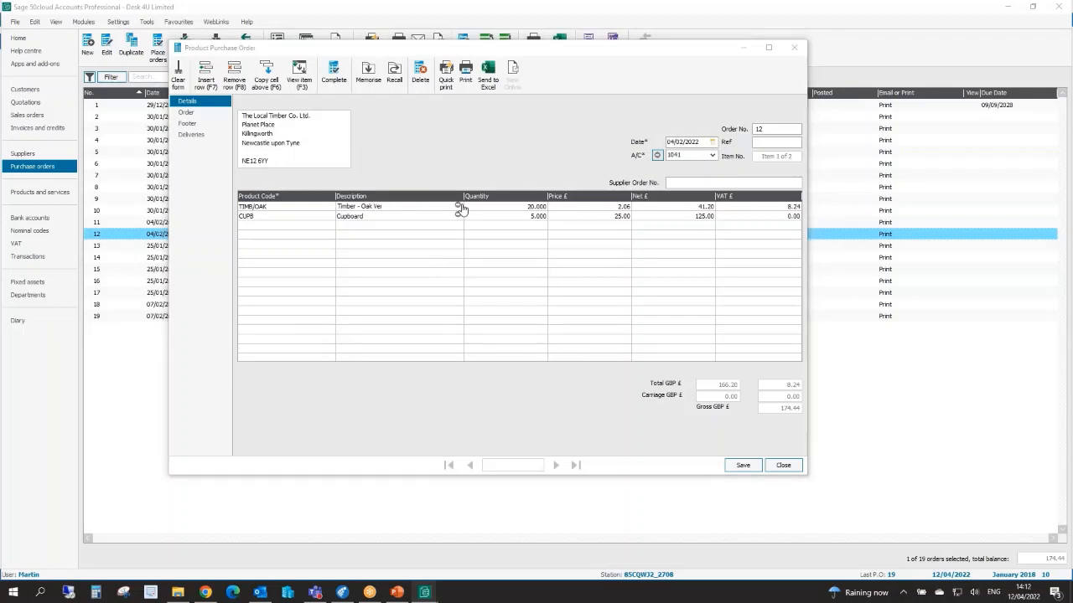
{"action": "double_click", "coordinate": [461, 207]}
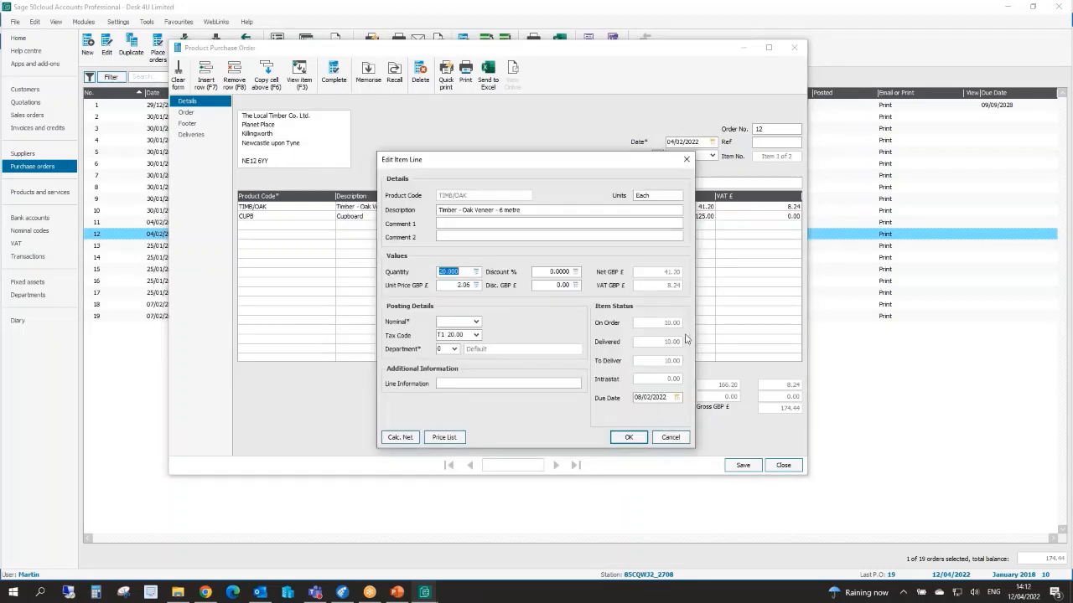
{"action": "left_click", "coordinate": [670, 438]}
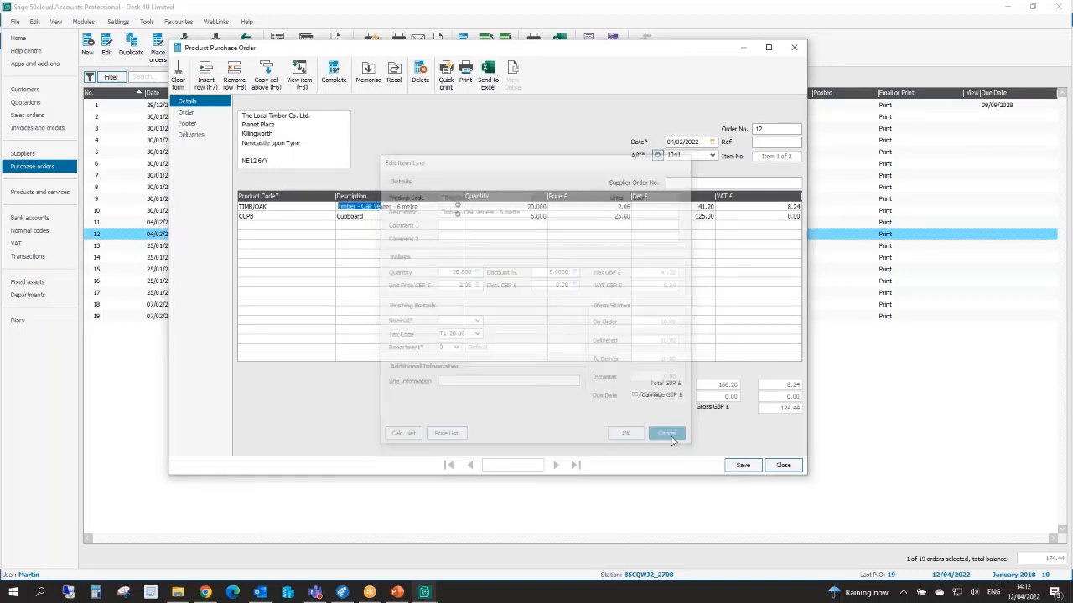
{"action": "left_click", "coordinate": [777, 470]}
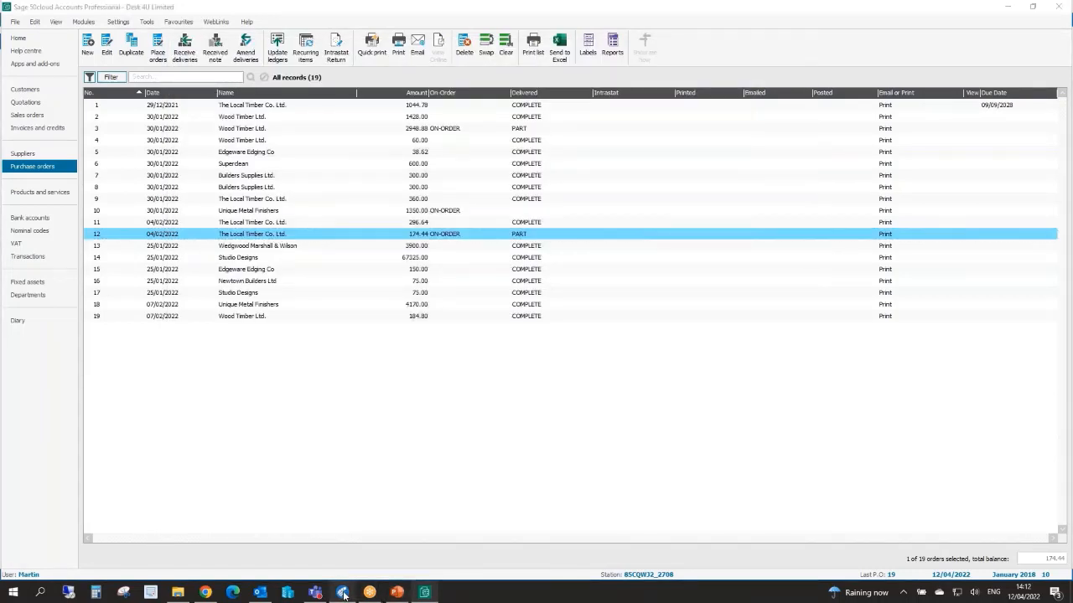
Switch back to Cim50, start a new despatch delivery note, and display the sales order line for Office Desk - Oak
{"action": "left_click", "coordinate": [342, 592]}
{"action": "left_click", "coordinate": [442, 59]}
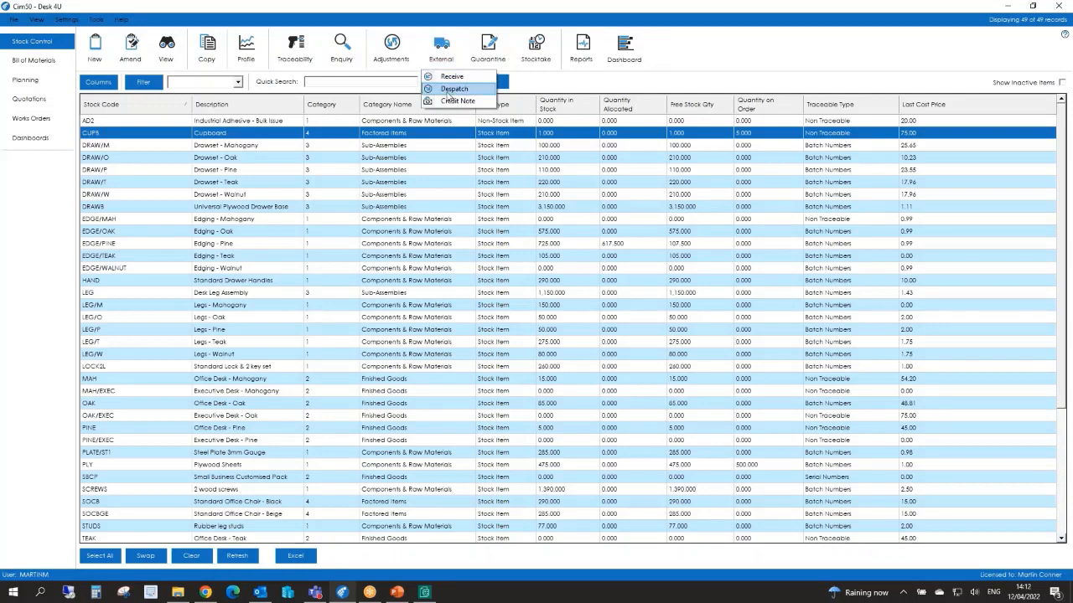
{"action": "left_click", "coordinate": [450, 89]}
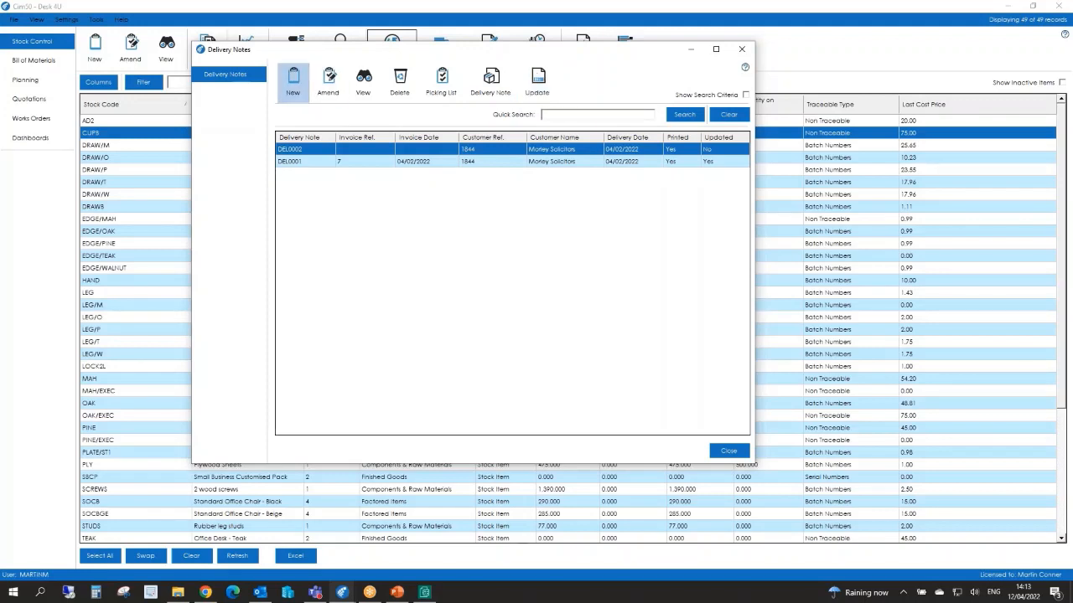
{"action": "left_click", "coordinate": [293, 83]}
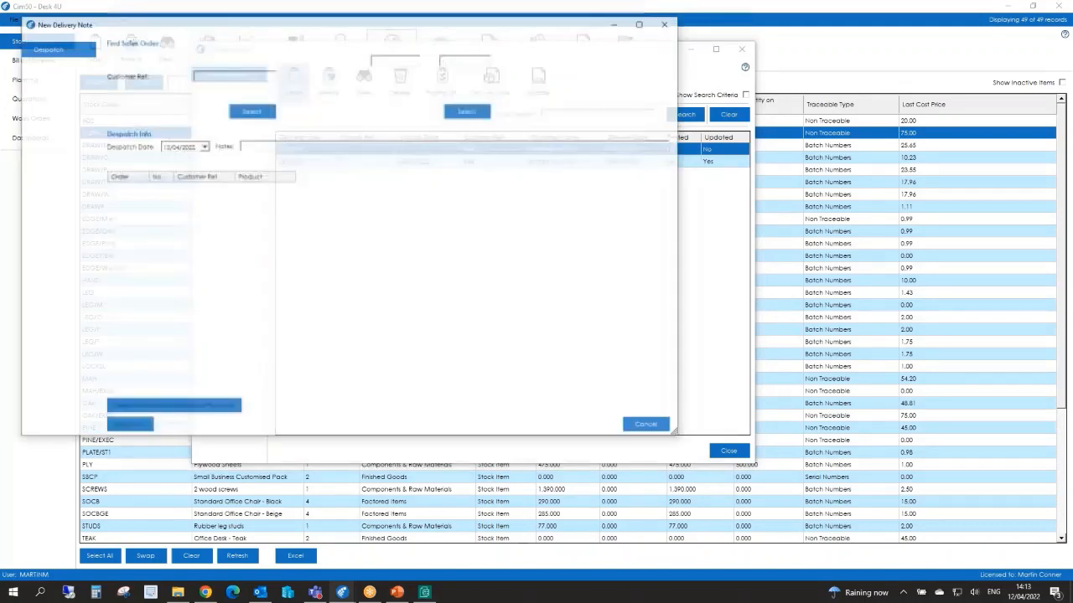
{"action": "left_click", "coordinate": [269, 58]}
{"action": "left_click", "coordinate": [251, 80]}
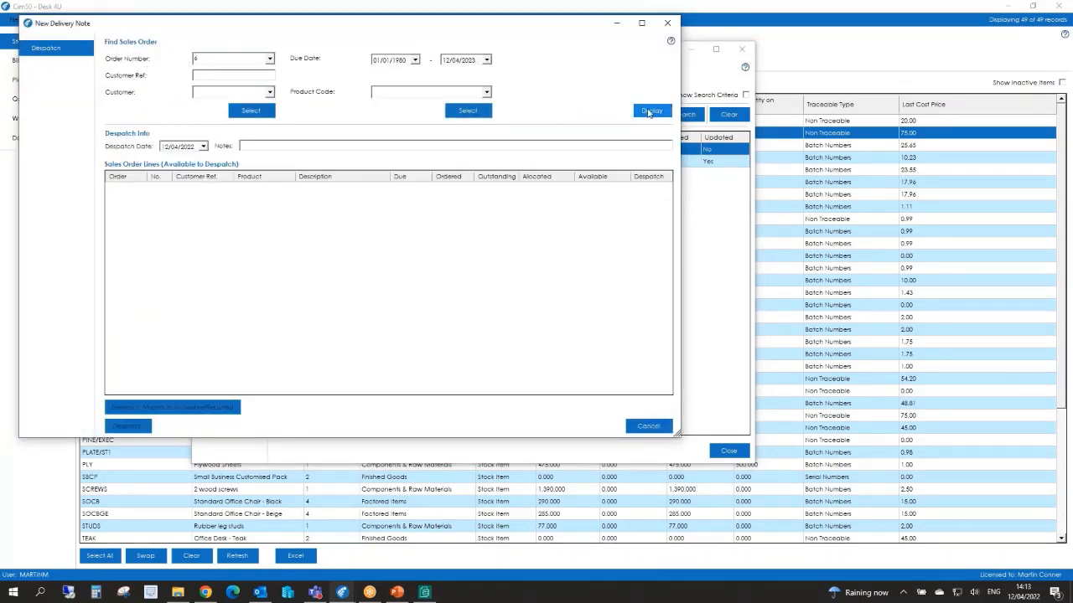
{"action": "left_click", "coordinate": [649, 111]}
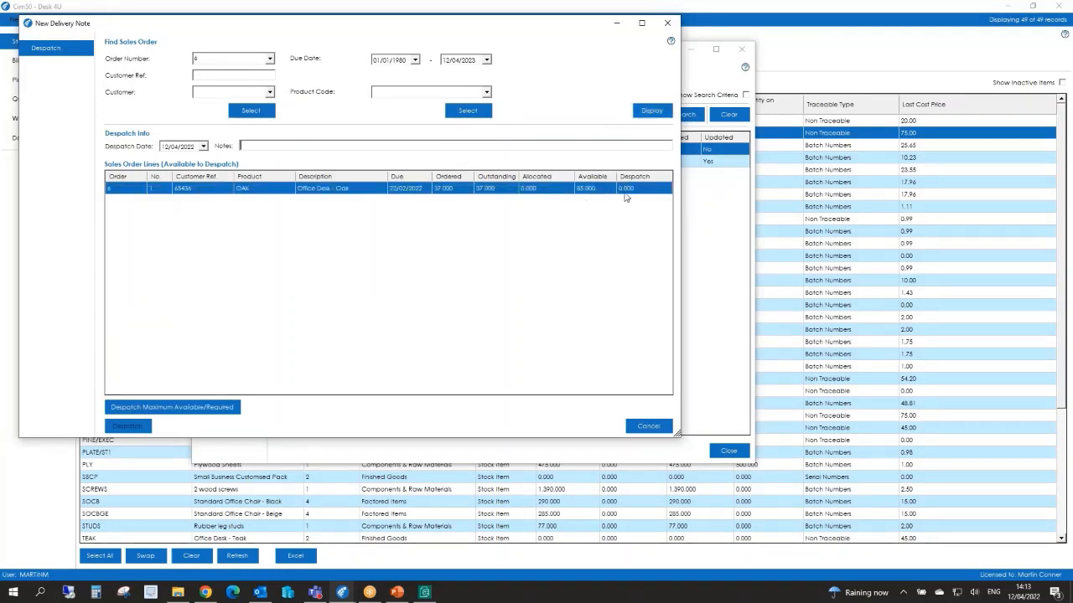
Set the despatch quantity of the OAK sales order line to 37
{"action": "left_click", "coordinate": [628, 189]}
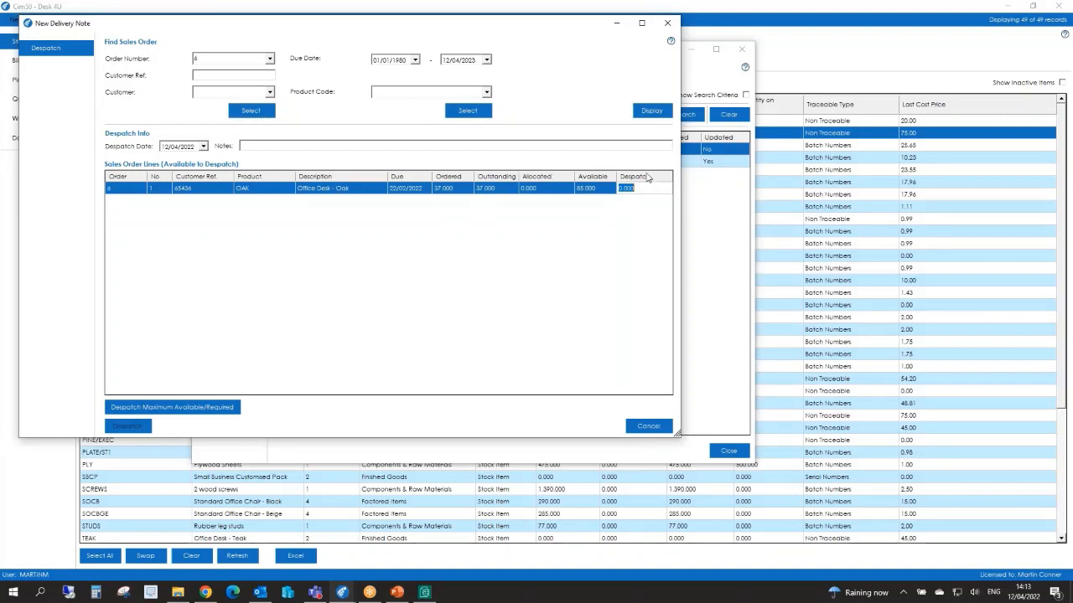
{"action": "type", "text": "37"}
{"action": "key", "text": "Return"}
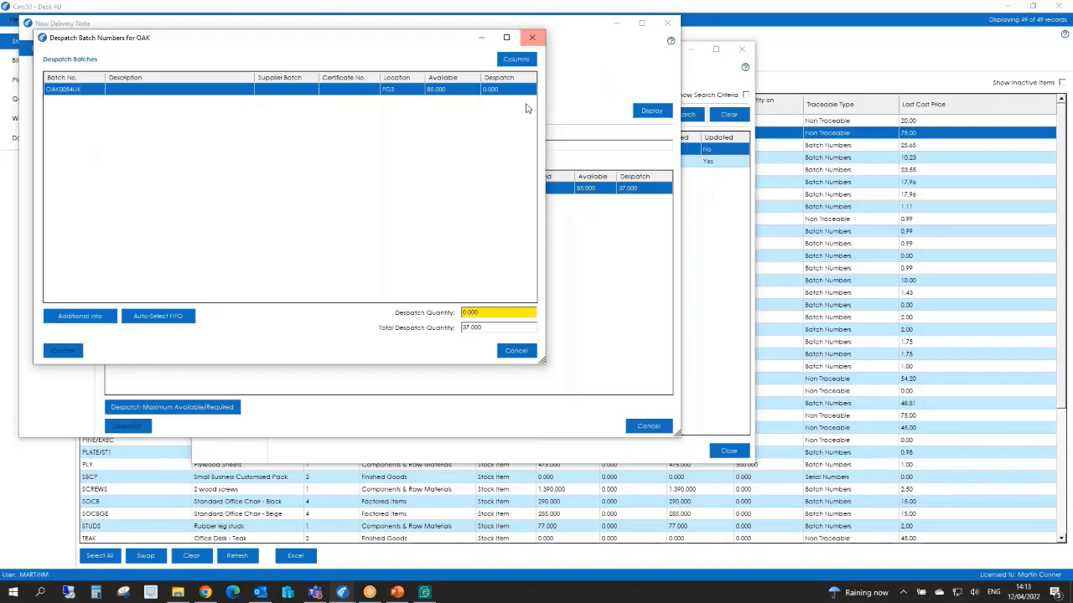
Assign 37 from batch OAK0054UK to the despatch and create the delivery note
{"action": "left_click", "coordinate": [503, 89]}
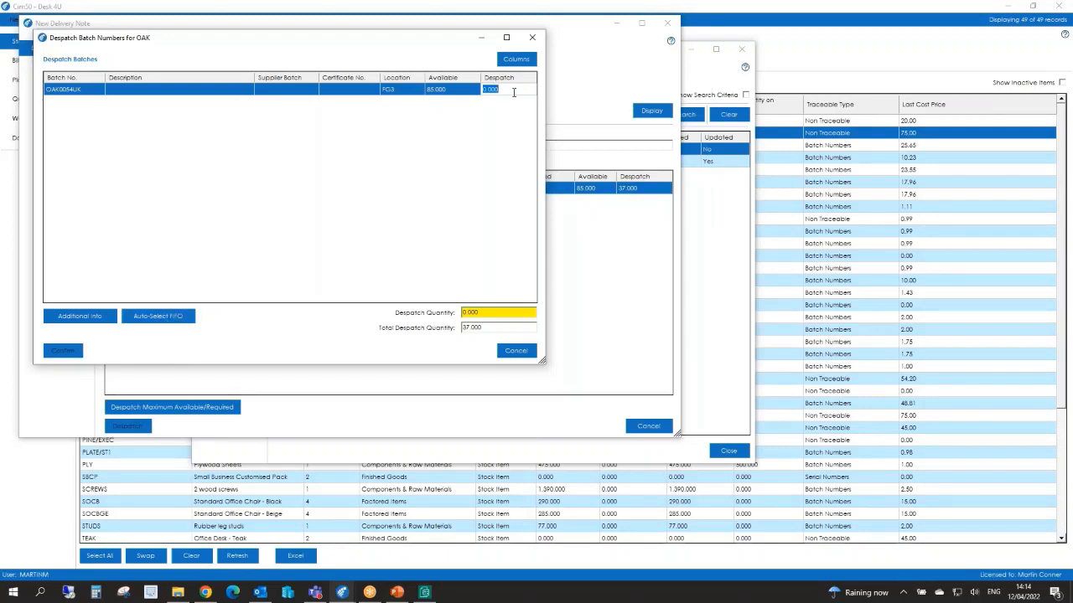
{"action": "type", "text": "37"}
{"action": "key", "text": "Return"}
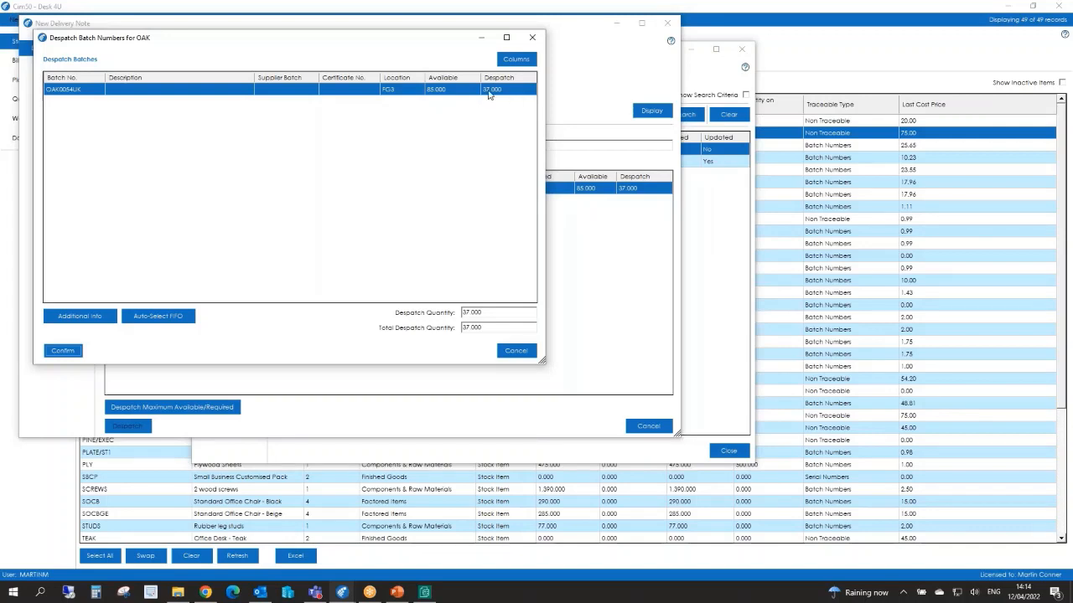
{"action": "left_click", "coordinate": [65, 351]}
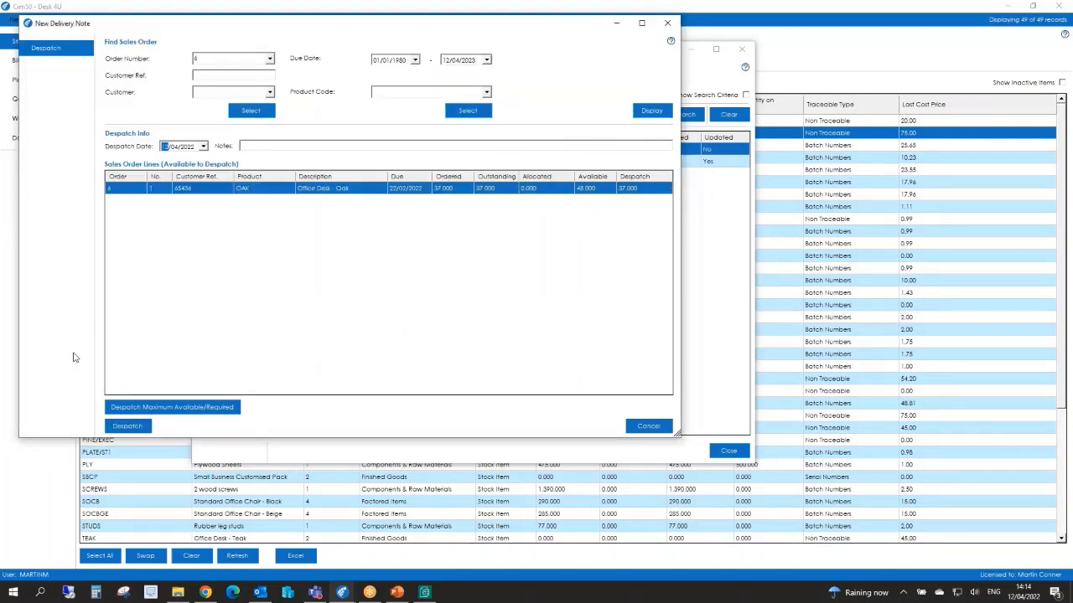
{"action": "left_click", "coordinate": [127, 425]}
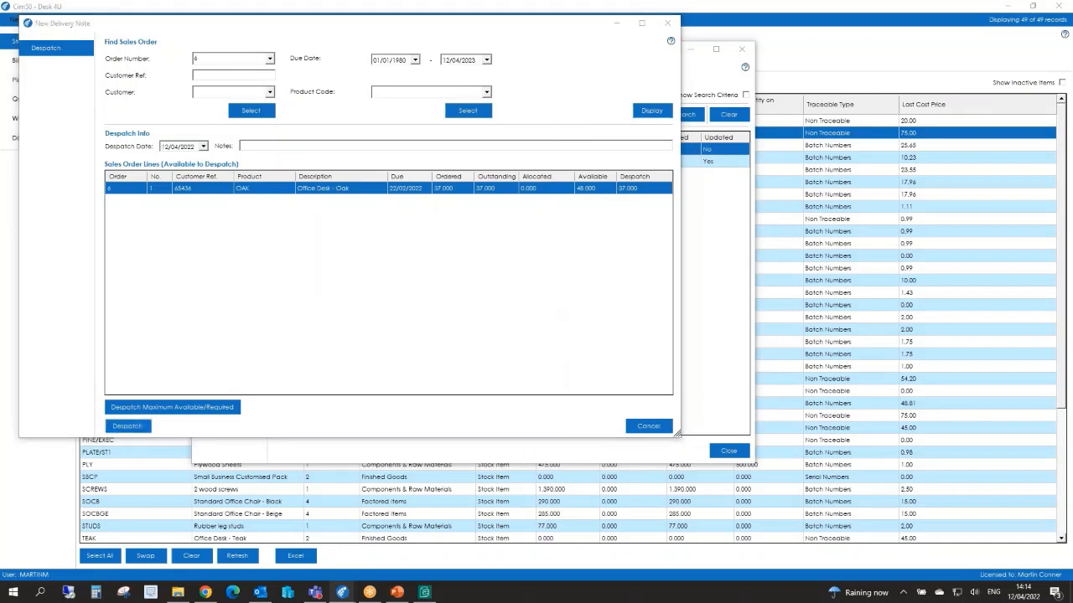
{"action": "left_click", "coordinate": [521, 337]}
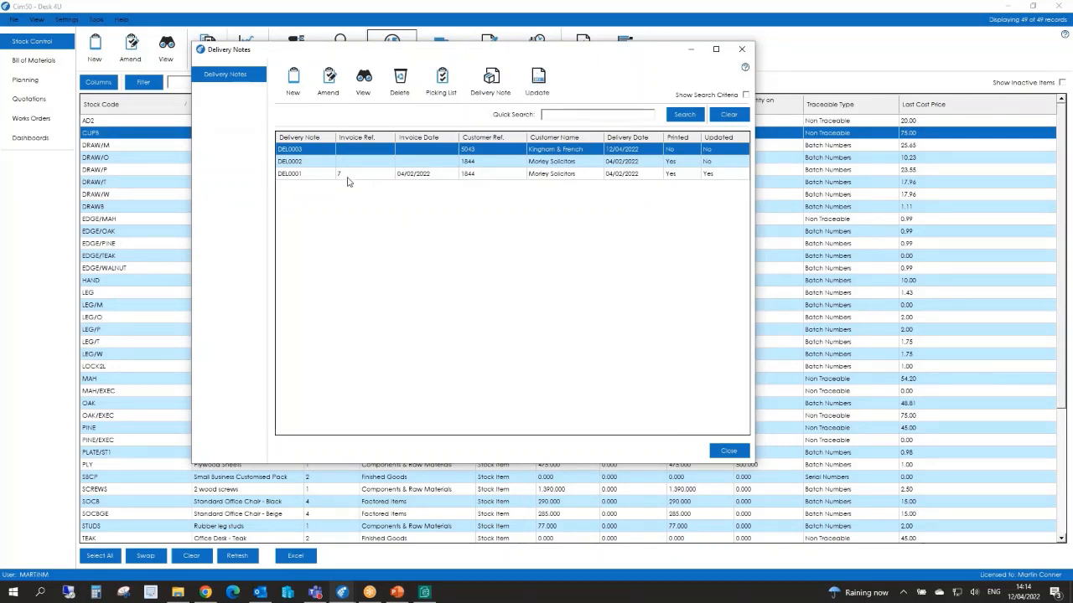
Review the new delivery note's amendable details, preview its picking list, and close the picking list layouts
{"action": "left_click", "coordinate": [328, 82]}
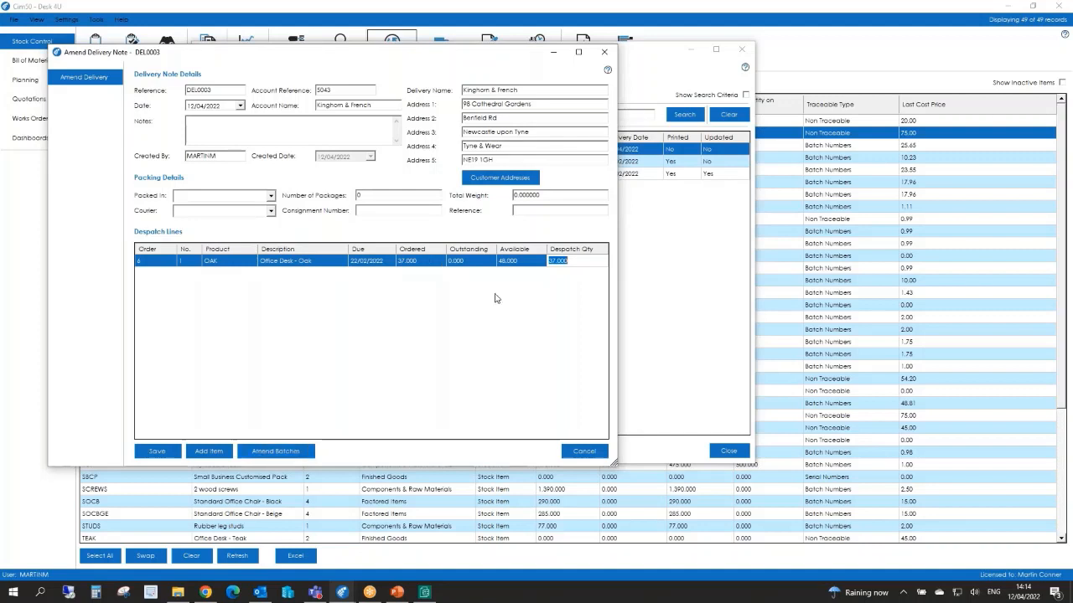
{"action": "left_click", "coordinate": [584, 451]}
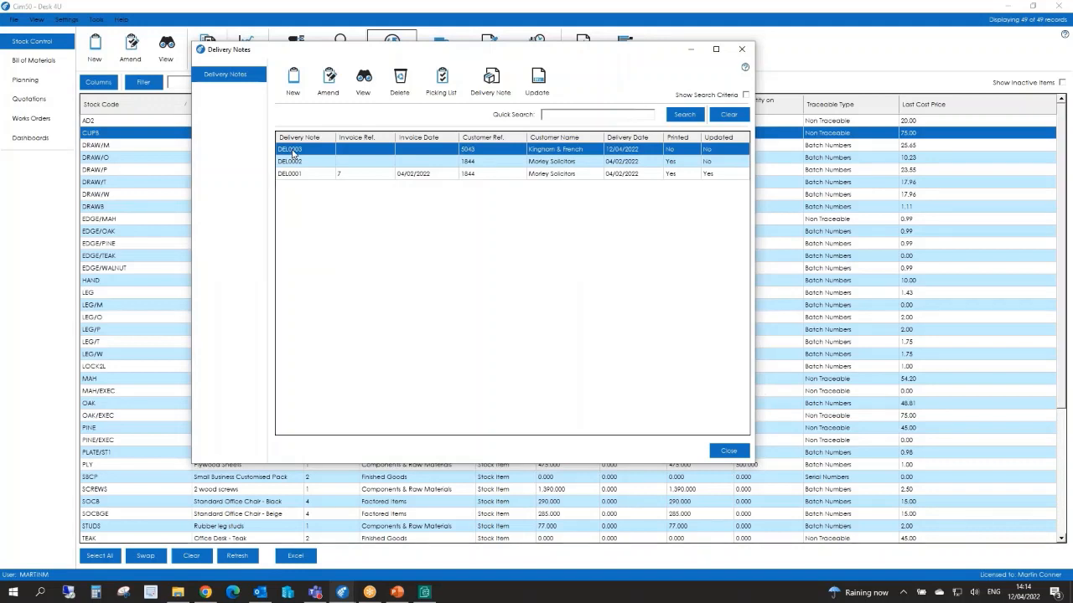
{"action": "left_click", "coordinate": [441, 80]}
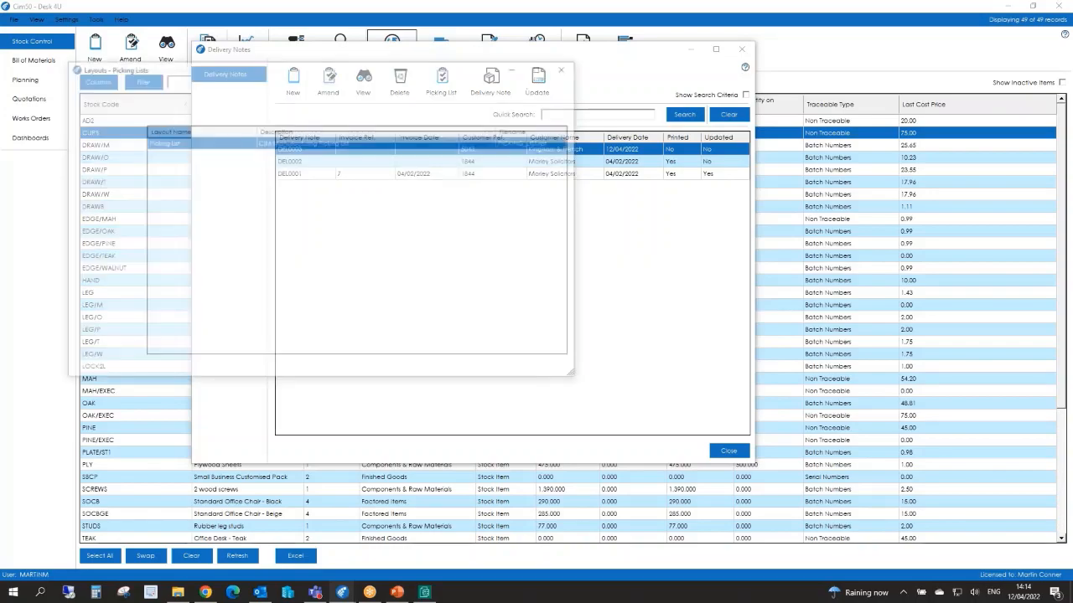
{"action": "left_click", "coordinate": [158, 89]}
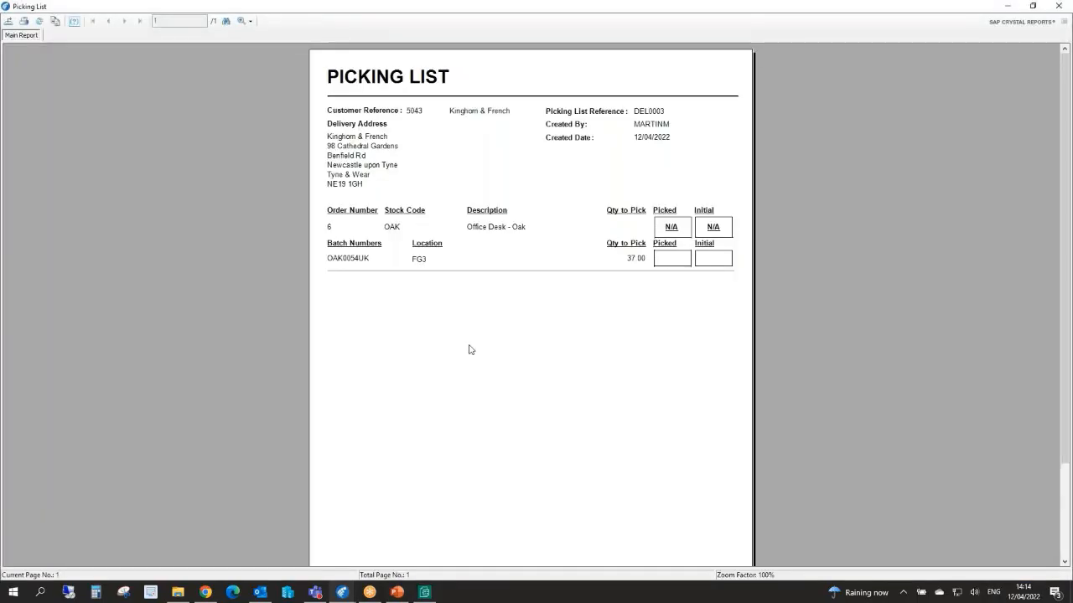
{"action": "left_click", "coordinate": [1060, 6]}
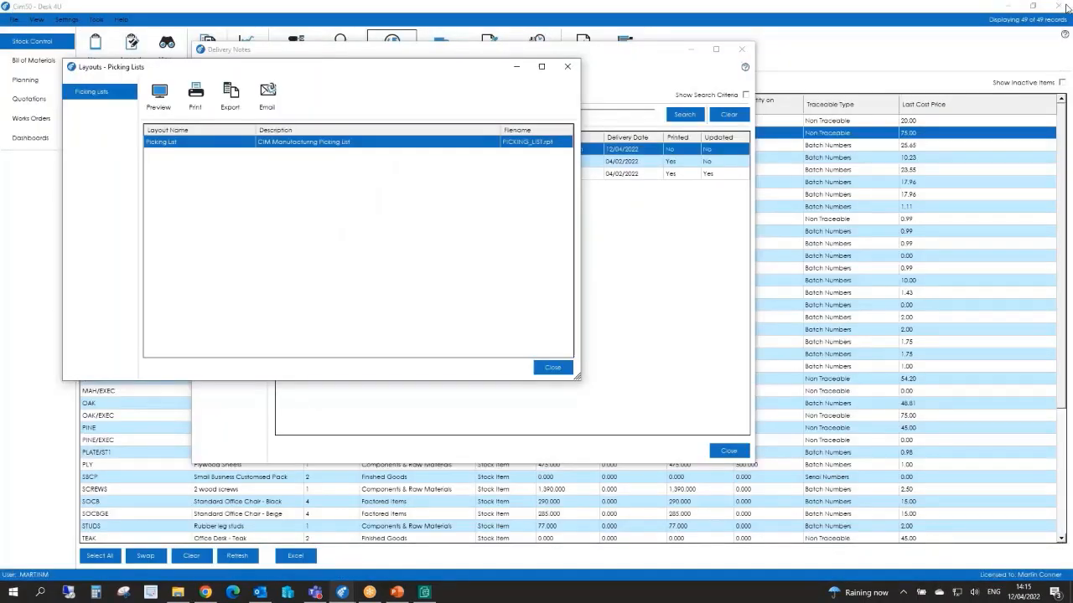
{"action": "left_click", "coordinate": [560, 369]}
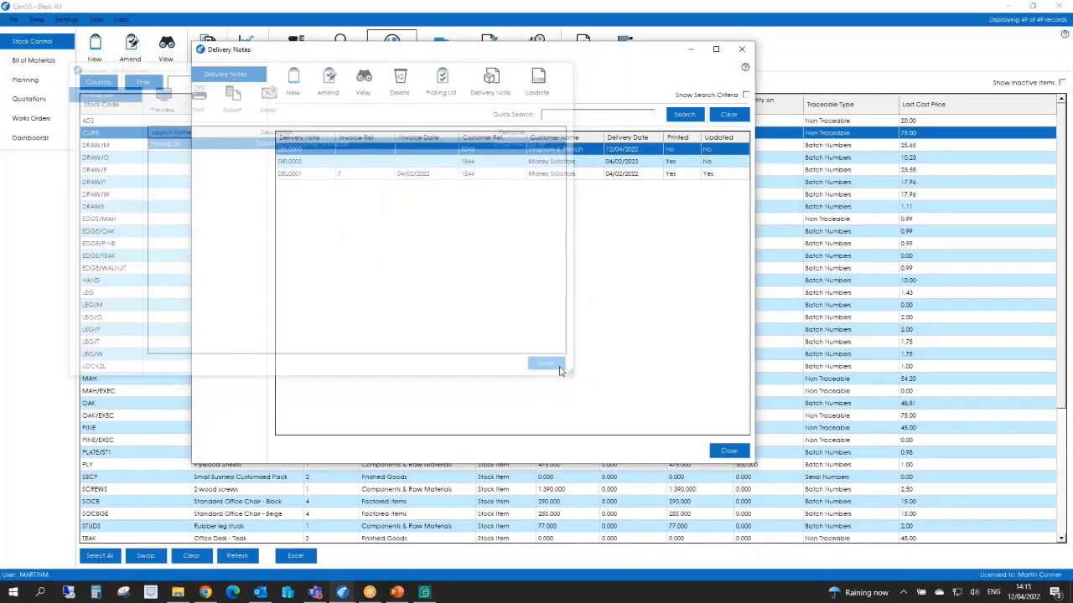
Enter additional delivery info: packed in Box, 2 packages, total weight 500, courier 1st Express, plus the consignment number and package reference
{"action": "left_click", "coordinate": [500, 98]}
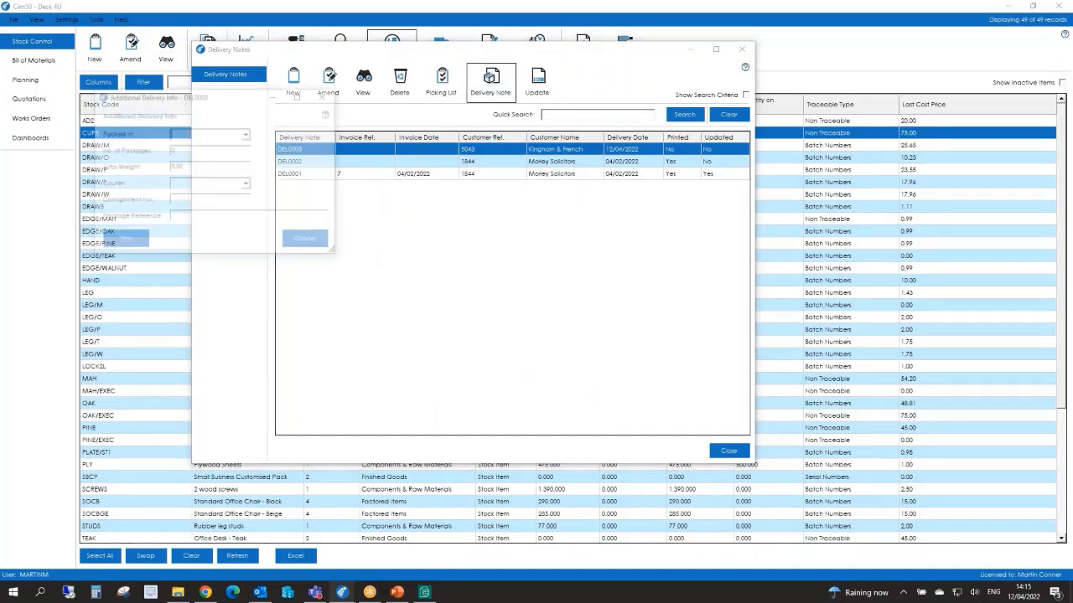
{"action": "left_click", "coordinate": [246, 134]}
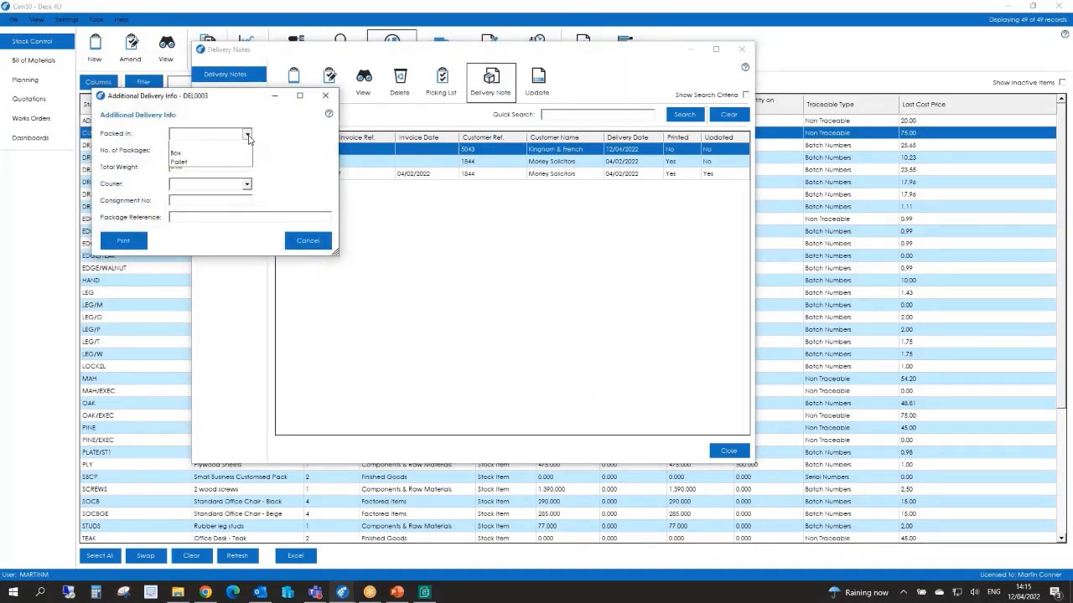
{"action": "left_click", "coordinate": [224, 162]}
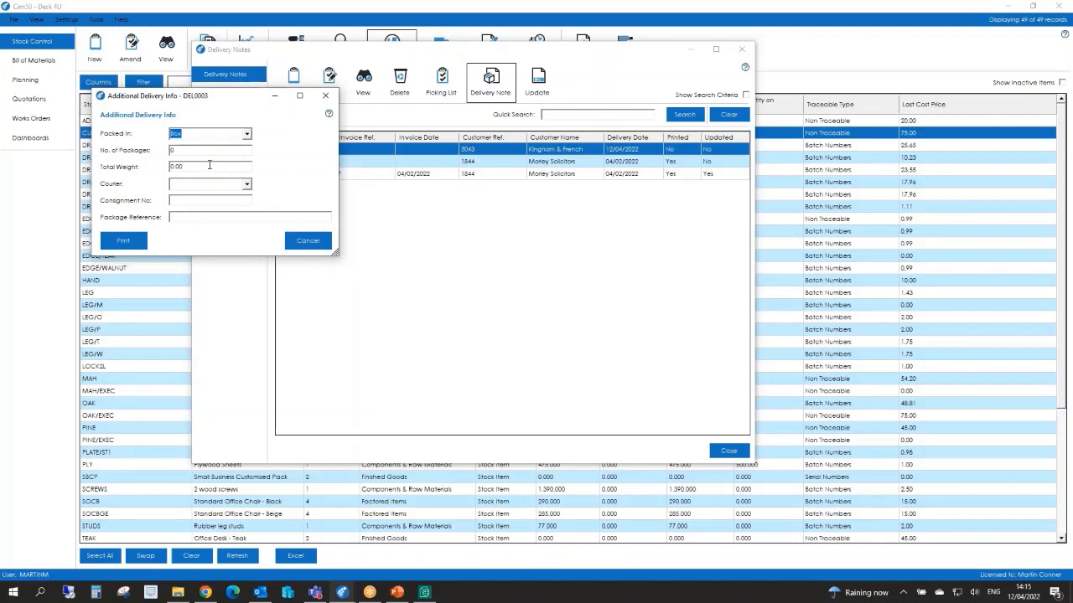
{"action": "key", "text": "Tab"}
{"action": "type", "text": "2"}
{"action": "key", "text": "Tab"}
{"action": "type", "text": "5"}
{"action": "left_click", "coordinate": [247, 183]}
{"action": "left_click", "coordinate": [211, 209]}
{"action": "left_click", "coordinate": [196, 202]}
{"action": "key", "text": "Tab"}
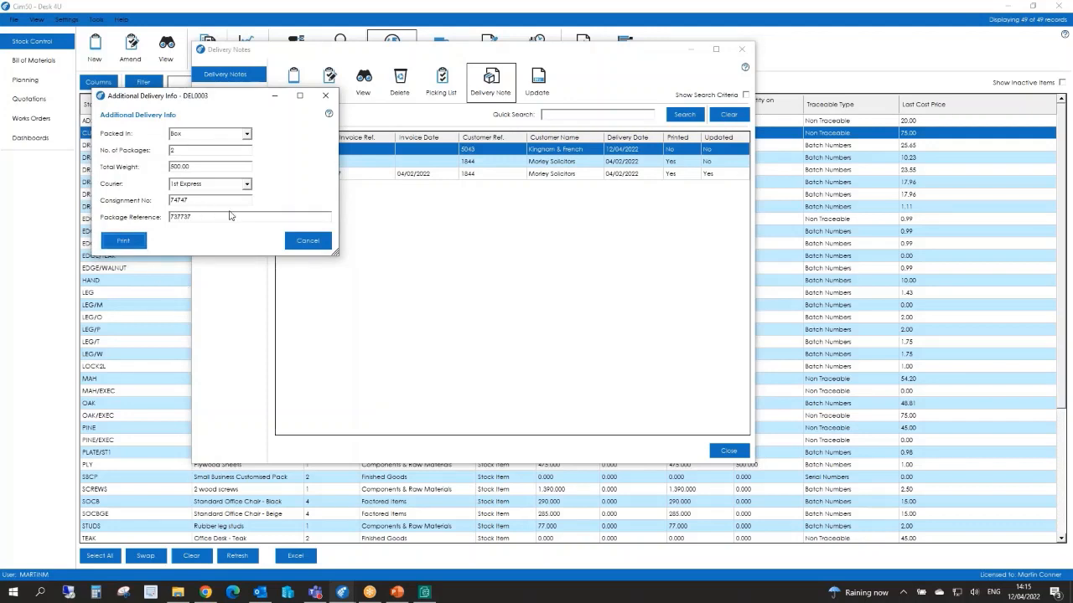
Confirm the additional delivery info and preview the delivery note using the Cim50 Delivery Note layout
{"action": "left_click", "coordinate": [126, 241]}
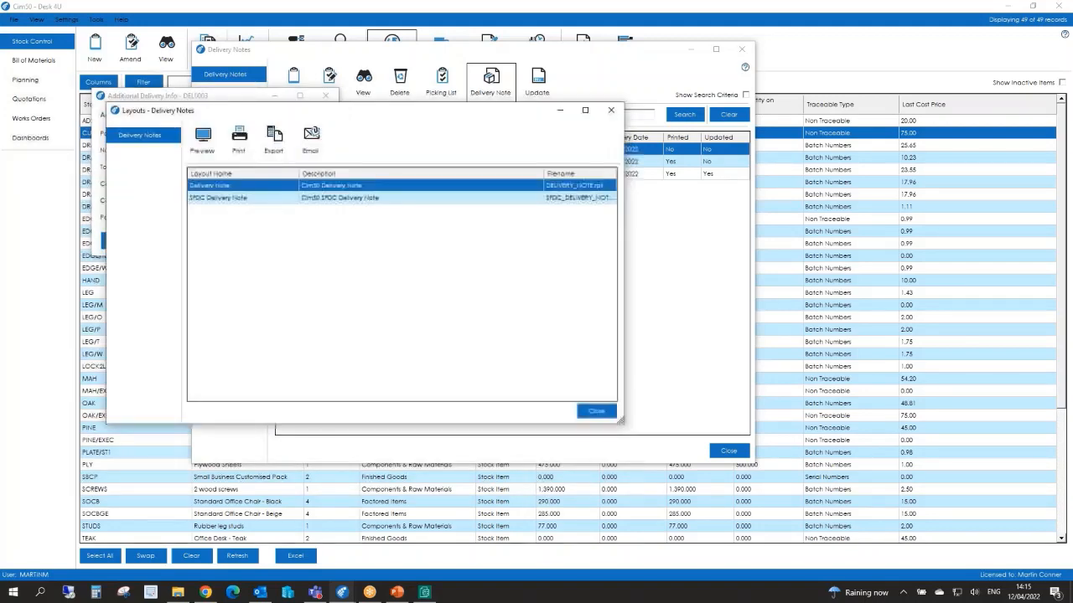
{"action": "left_click", "coordinate": [203, 144]}
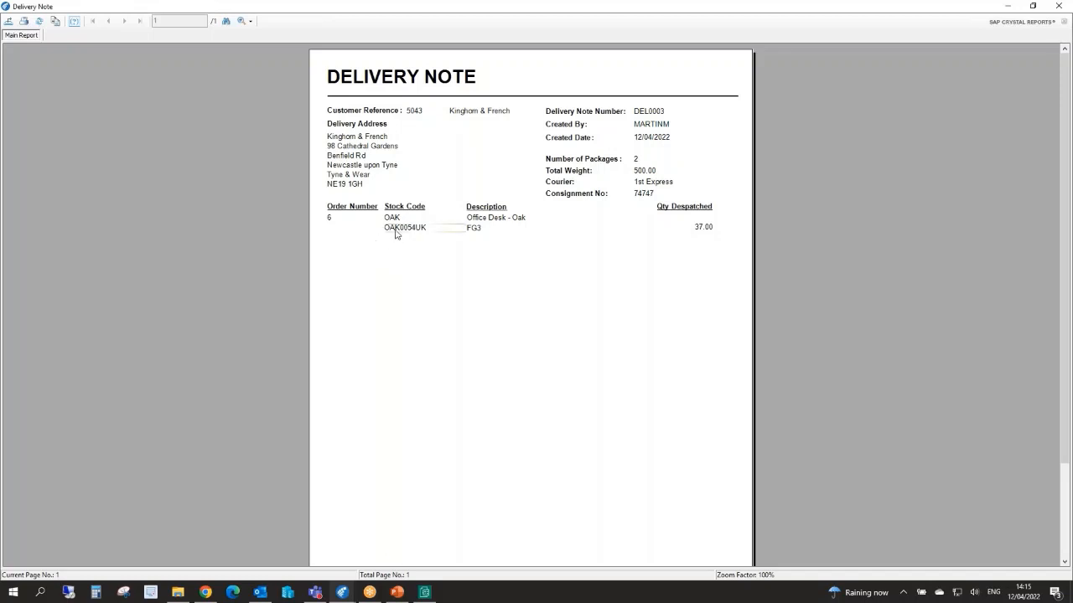
Review the previewed delivery note from header to footer, and close the preview and the delivery note layouts
{"action": "scroll", "coordinate": [400, 256], "scroll_direction": "down", "scroll_amount": 3}
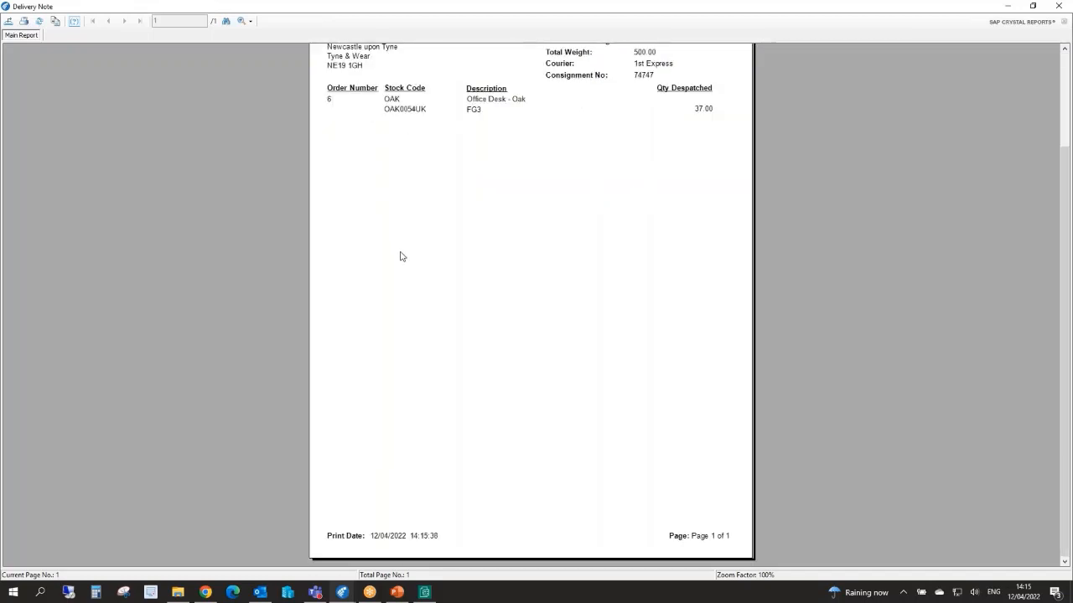
{"action": "scroll", "coordinate": [399, 257], "scroll_direction": "up", "scroll_amount": 3}
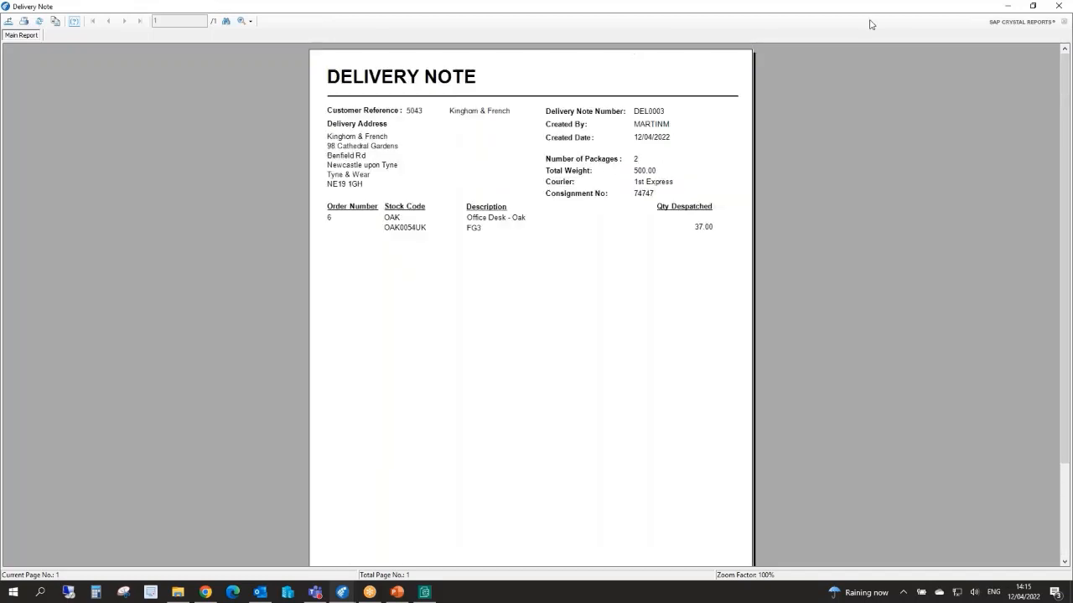
{"action": "left_click", "coordinate": [1058, 9]}
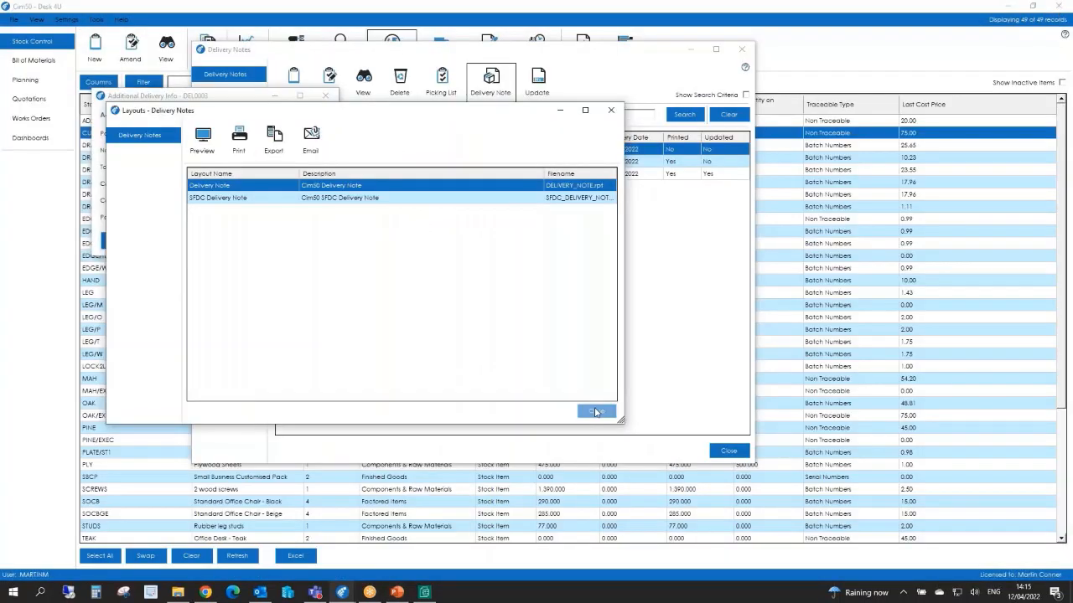
{"action": "left_click", "coordinate": [596, 411]}
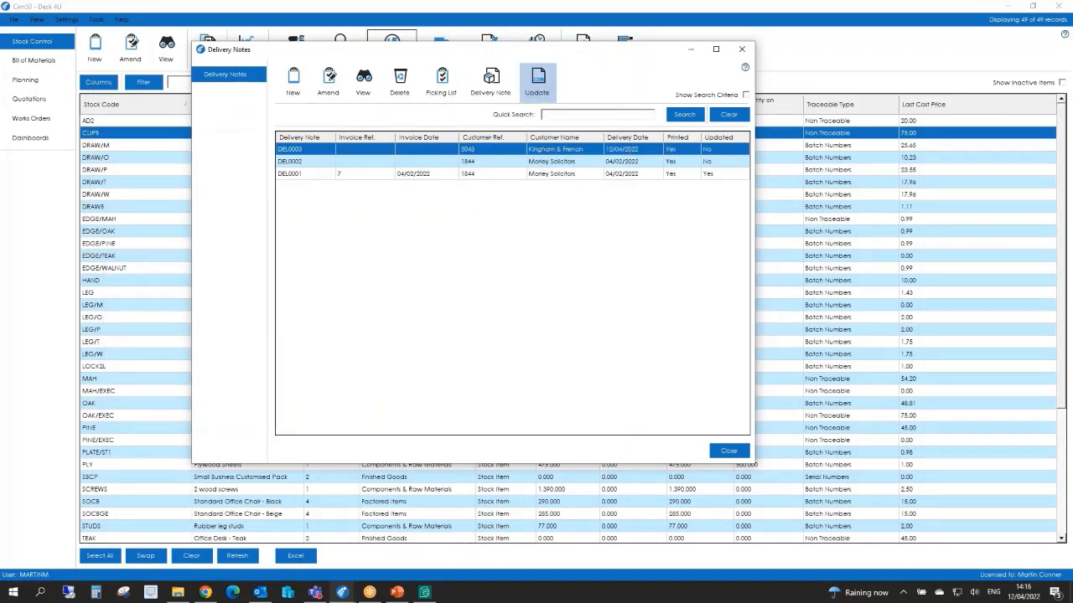
Update the new Kinghorn & French delivery note to an invoice dated 12/04/2022, and close the delivery notes list
{"action": "left_click", "coordinate": [536, 80]}
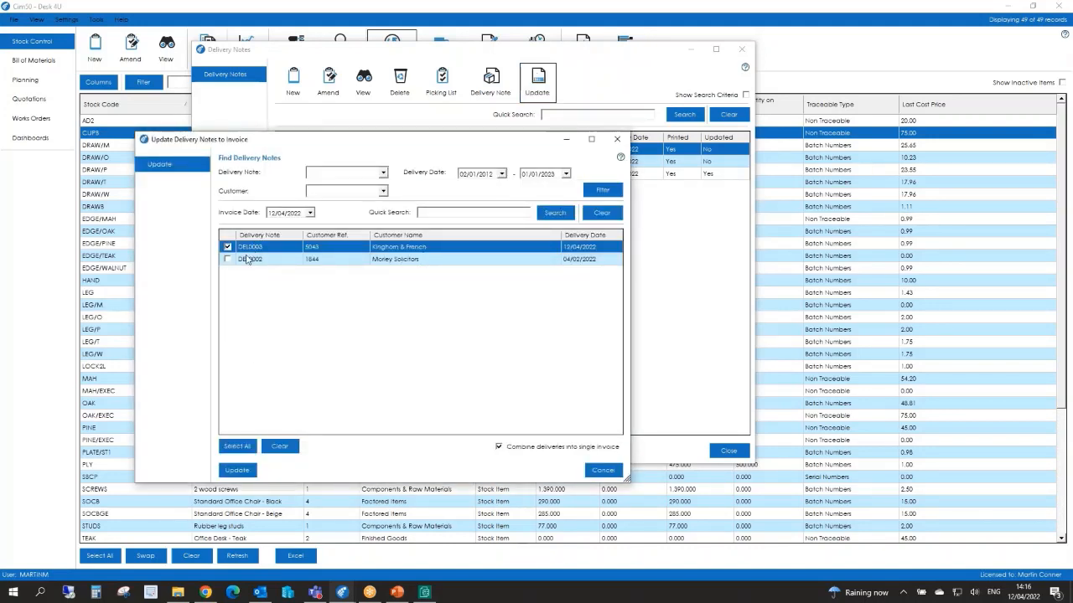
{"action": "left_click", "coordinate": [241, 473]}
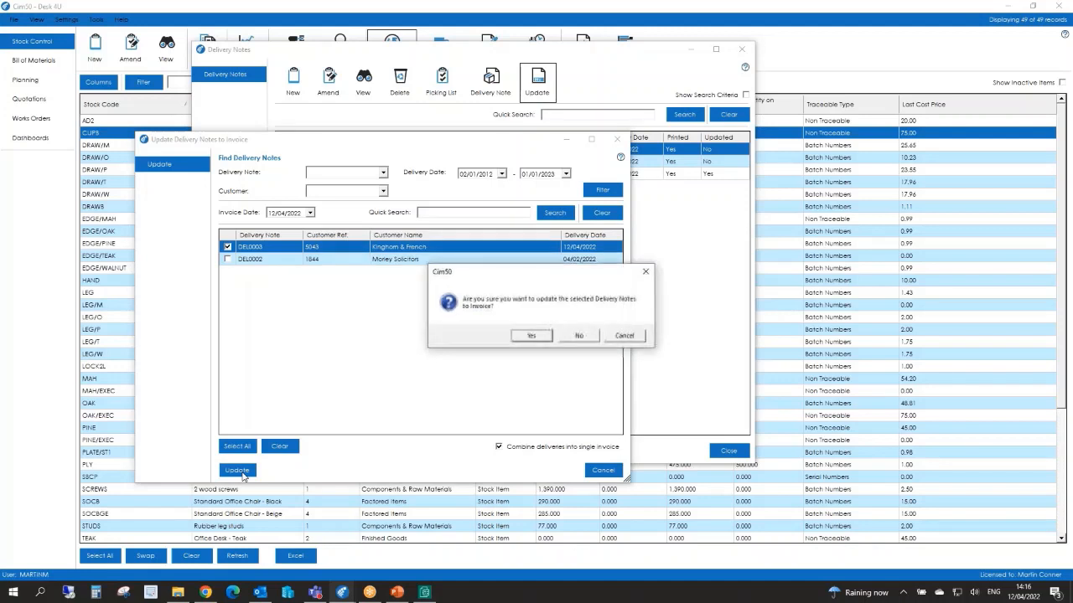
{"action": "left_click", "coordinate": [531, 335]}
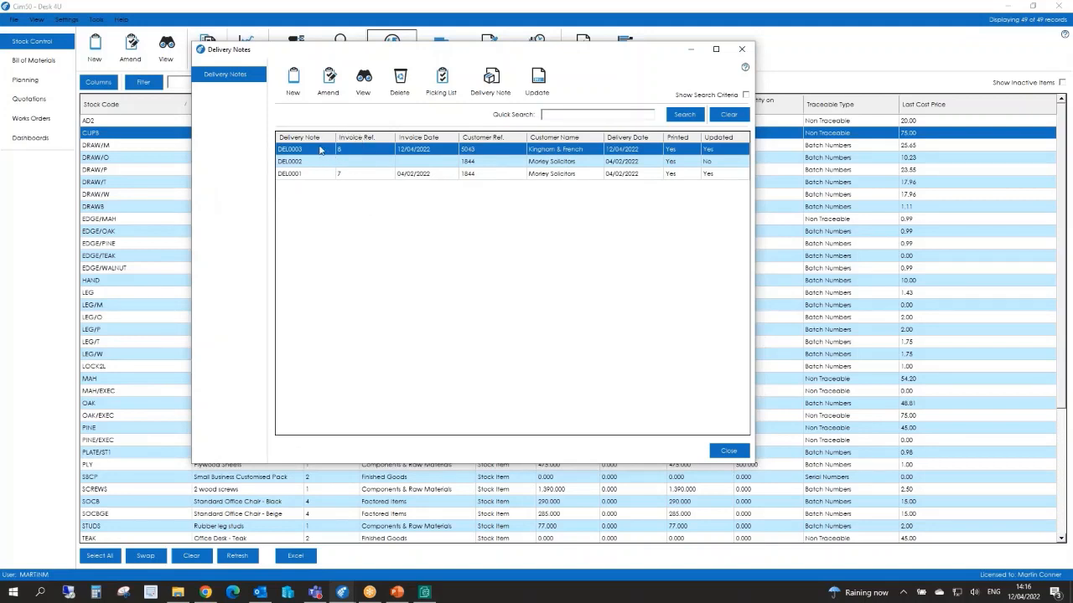
{"action": "left_click", "coordinate": [725, 451]}
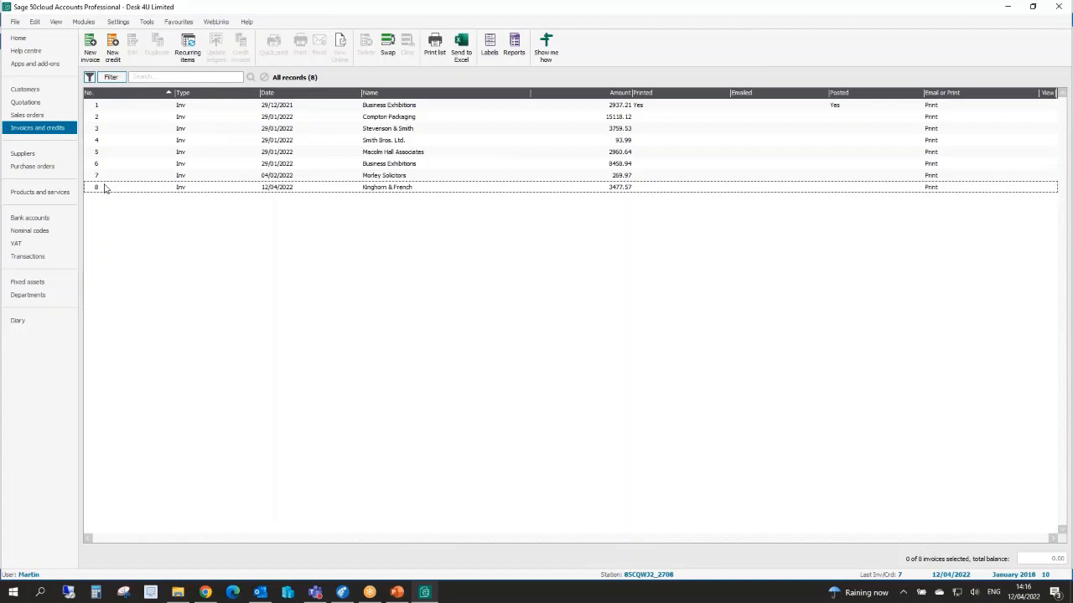
In Sage 50cloud Accounts, open the latest Kinghorn & French invoice, examine its Office Desk - Oak item line, and close the invoice
{"action": "left_click", "coordinate": [105, 187]}
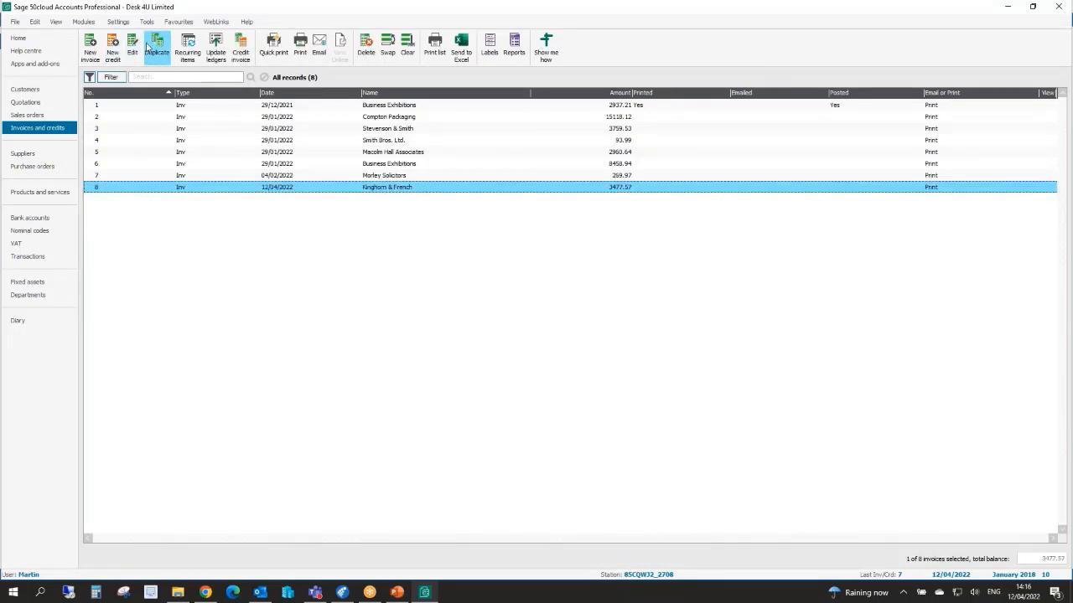
{"action": "left_click", "coordinate": [132, 46]}
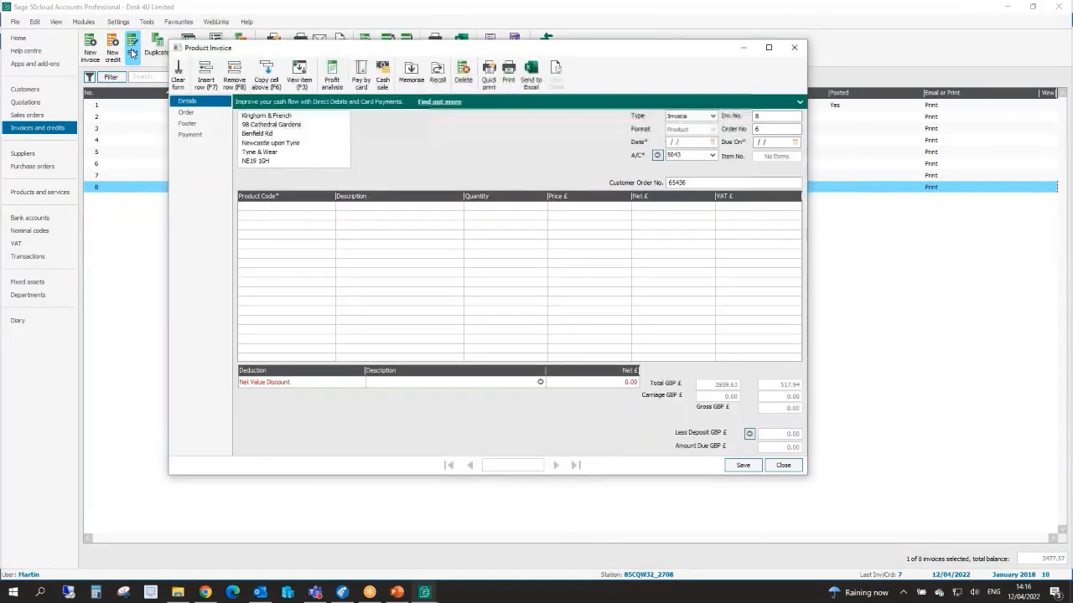
{"action": "left_click", "coordinate": [555, 289]}
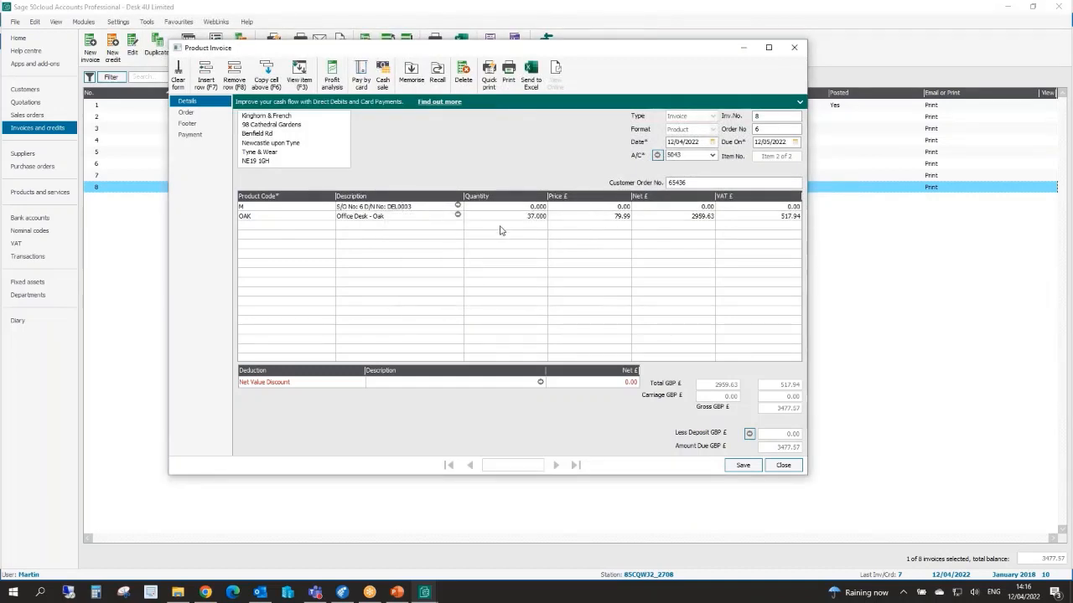
{"action": "left_click", "coordinate": [458, 216]}
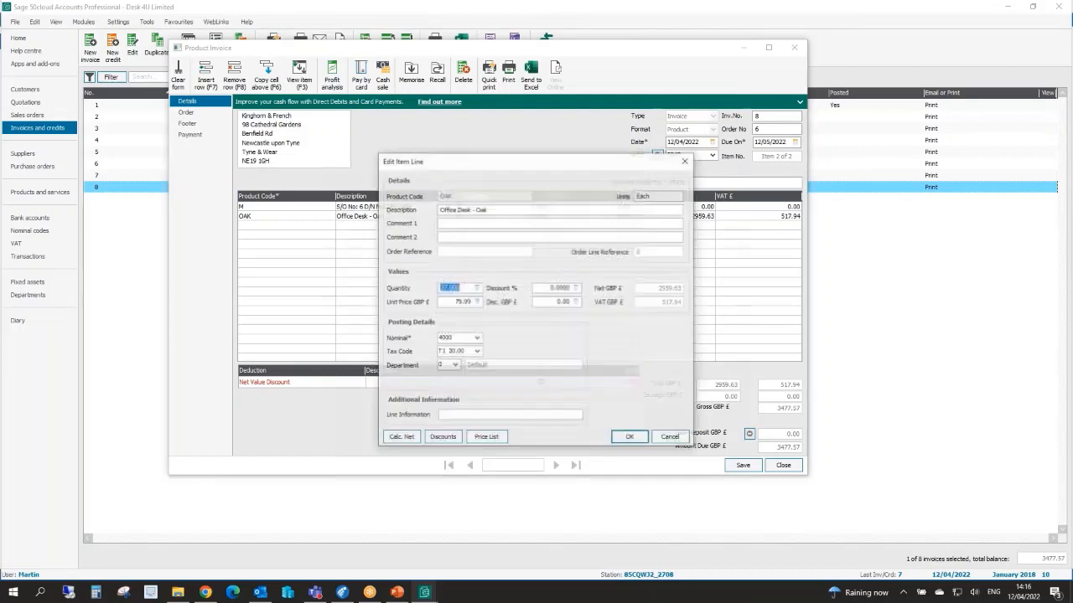
{"action": "left_click", "coordinate": [677, 439]}
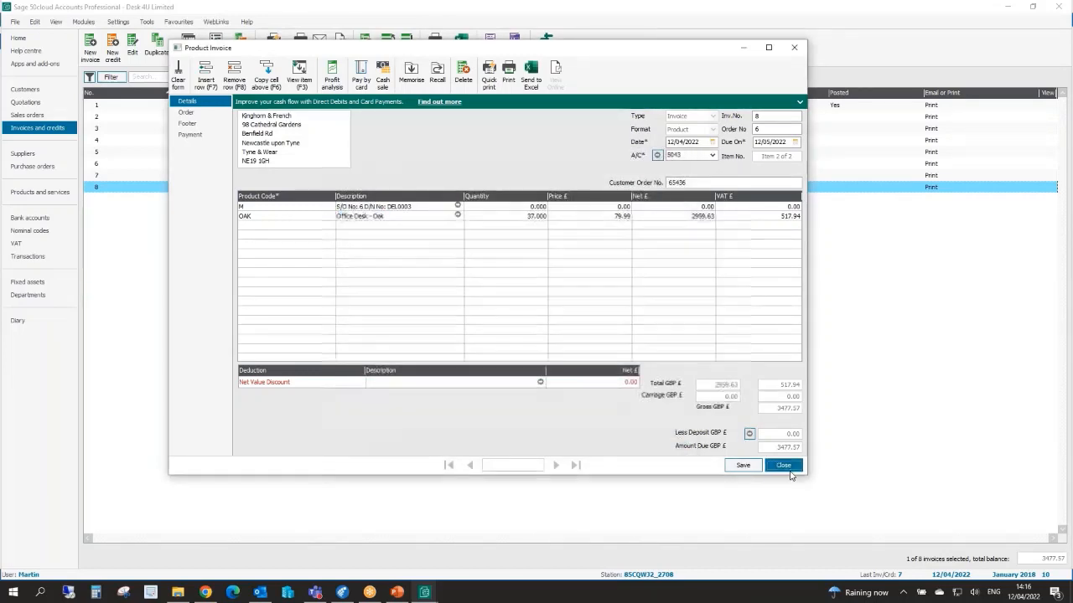
{"action": "left_click", "coordinate": [782, 465]}
Check the despatch status of the Kinghorn & French sales order in Sage, and return to Cim50
{"action": "left_click", "coordinate": [34, 116]}
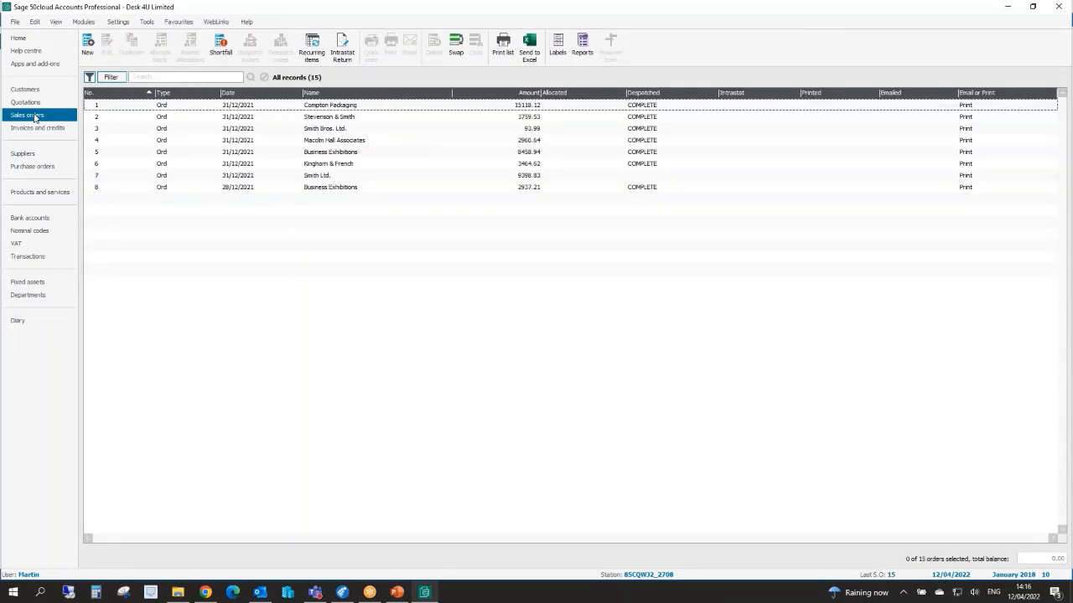
{"action": "left_click", "coordinate": [120, 167]}
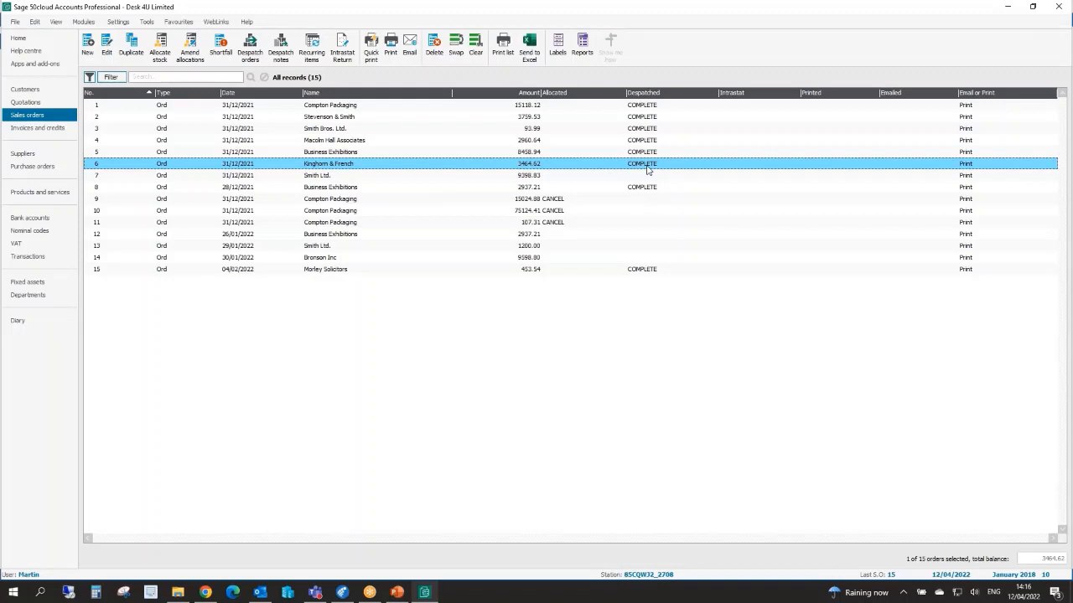
{"action": "left_click", "coordinate": [348, 596]}
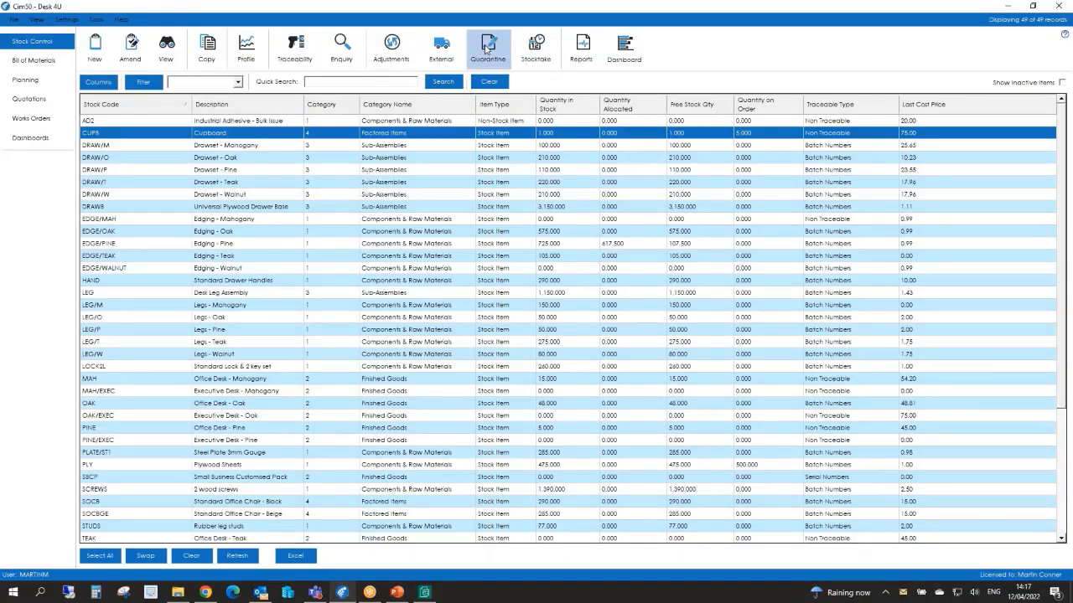
Start inspecting the quarantined LEG batch GRN0003, with quantity passed 3 and inspection notes "kjd kjdsakj kljds a"
{"action": "left_click", "coordinate": [486, 49]}
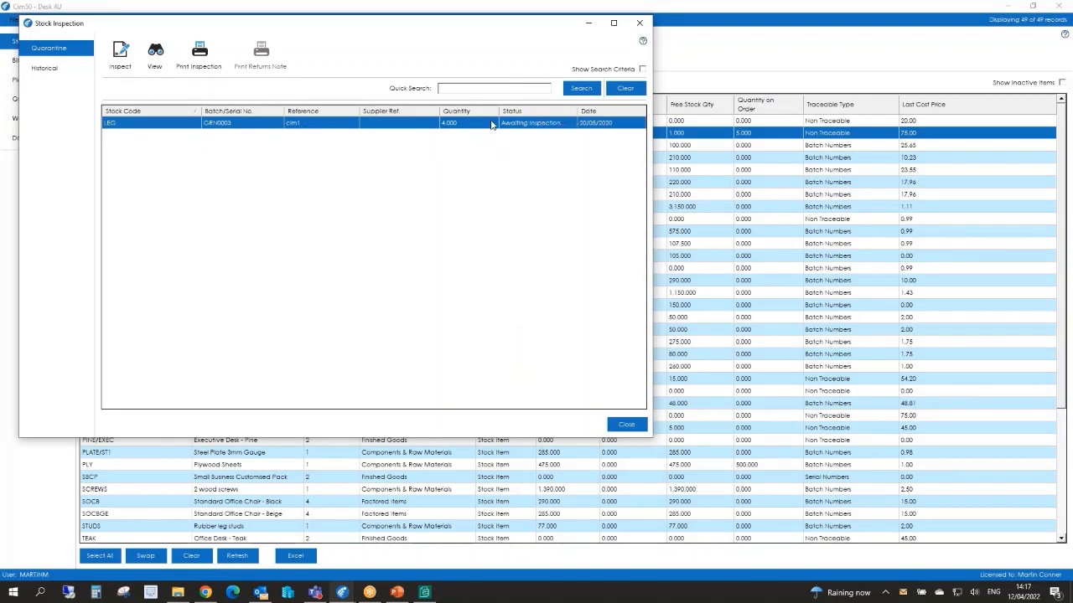
{"action": "left_click", "coordinate": [132, 57]}
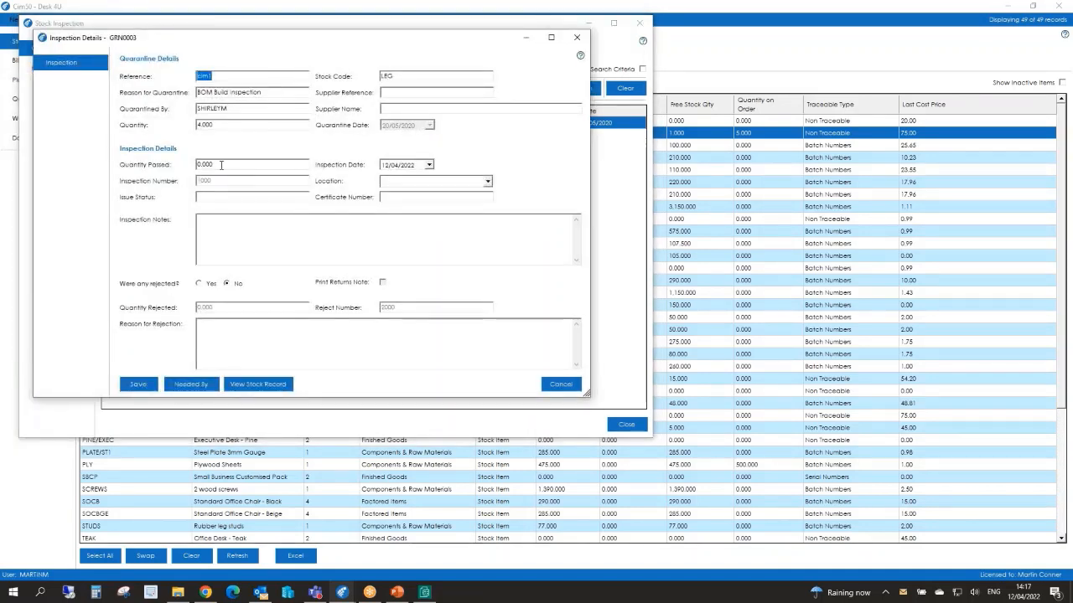
{"action": "left_click_drag", "start_coordinate": [213, 164], "coordinate": [172, 162]}
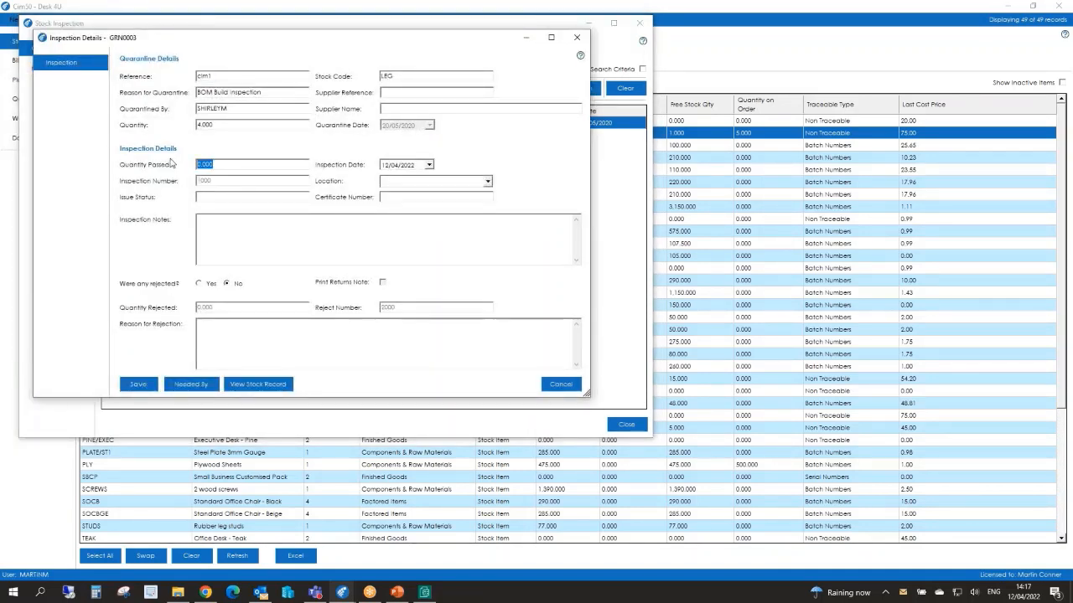
{"action": "type", "text": "3.000"}
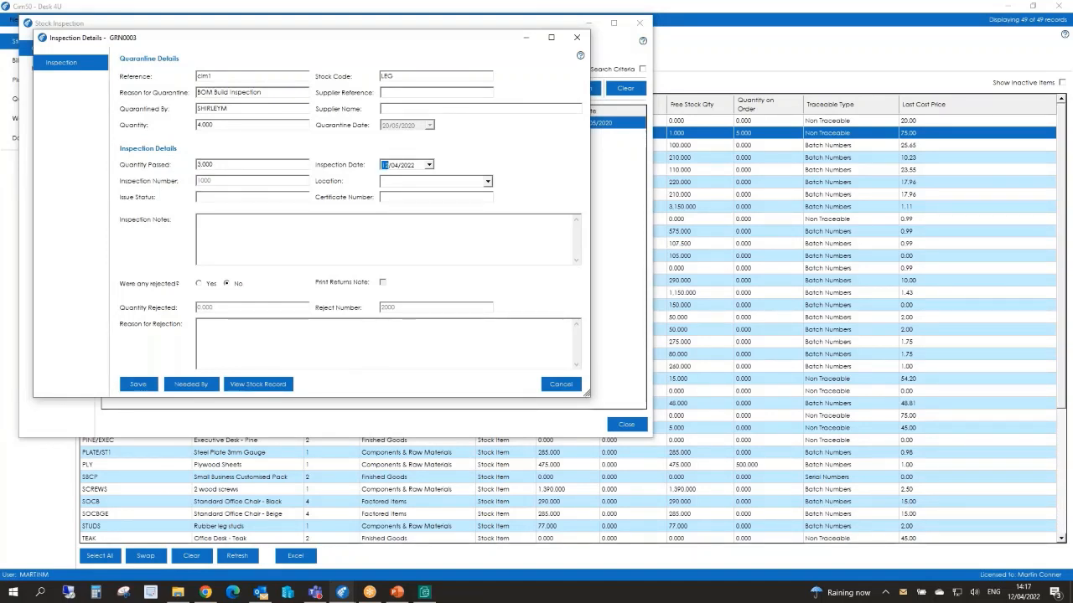
{"action": "left_click", "coordinate": [197, 251]}
{"action": "type", "text": "kjd kjdsakj kjds a"}
Record rejected items on the inspection: quantity rejected 1 and reason for rejection "test fail"
{"action": "left_click", "coordinate": [199, 284]}
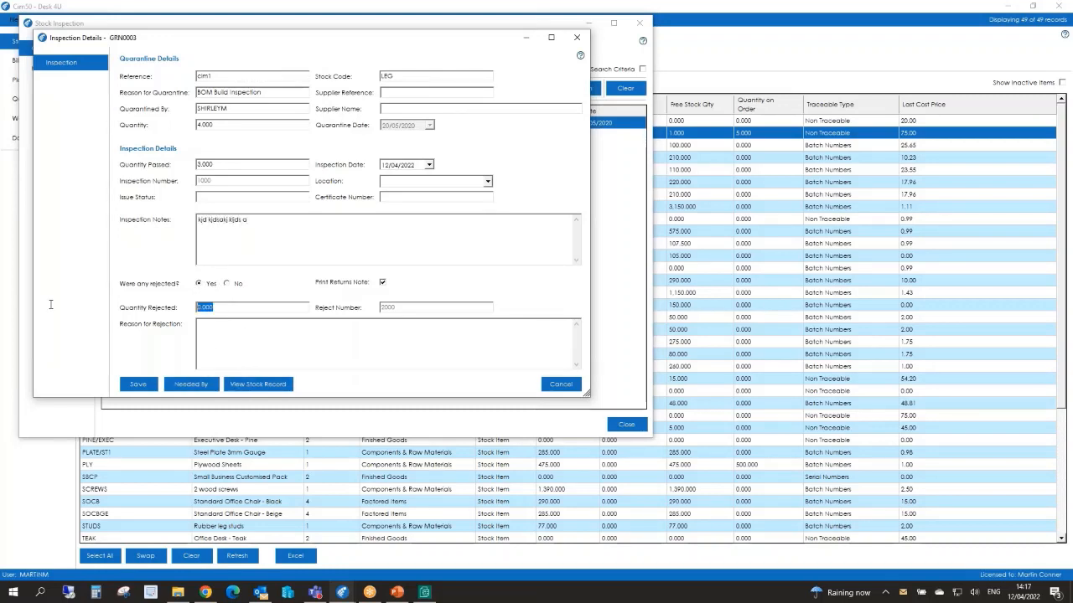
{"action": "type", "text": "1"}
{"action": "key", "text": "Tab"}
{"action": "type", "text": "test fai"}
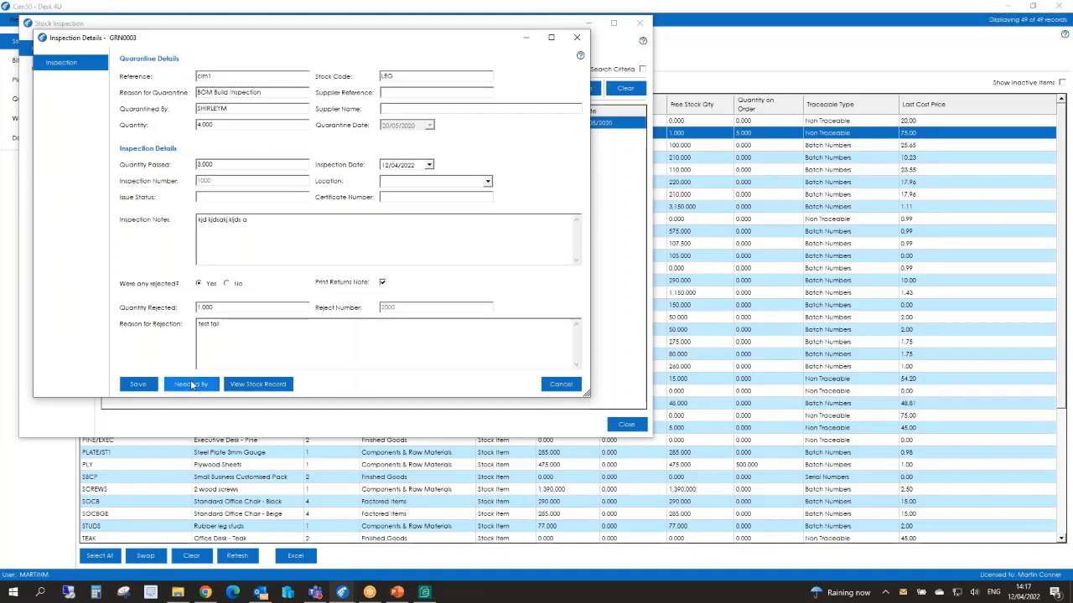
{"action": "type", "text": "l"}
Check what the inspected LEG receipt is needed by, and save the inspection
{"action": "left_click", "coordinate": [190, 385]}
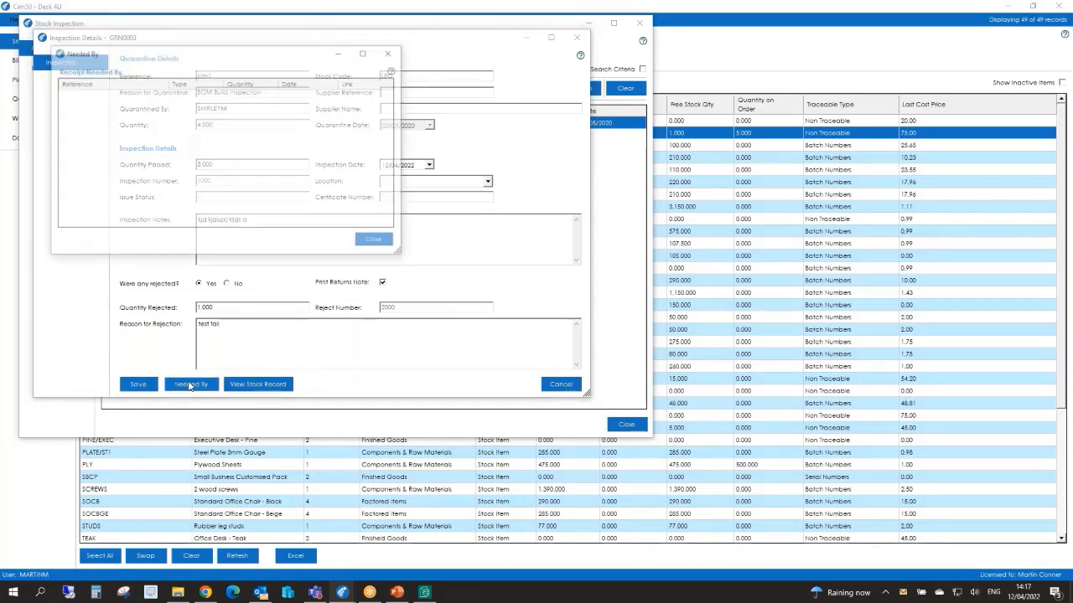
{"action": "left_click", "coordinate": [391, 241]}
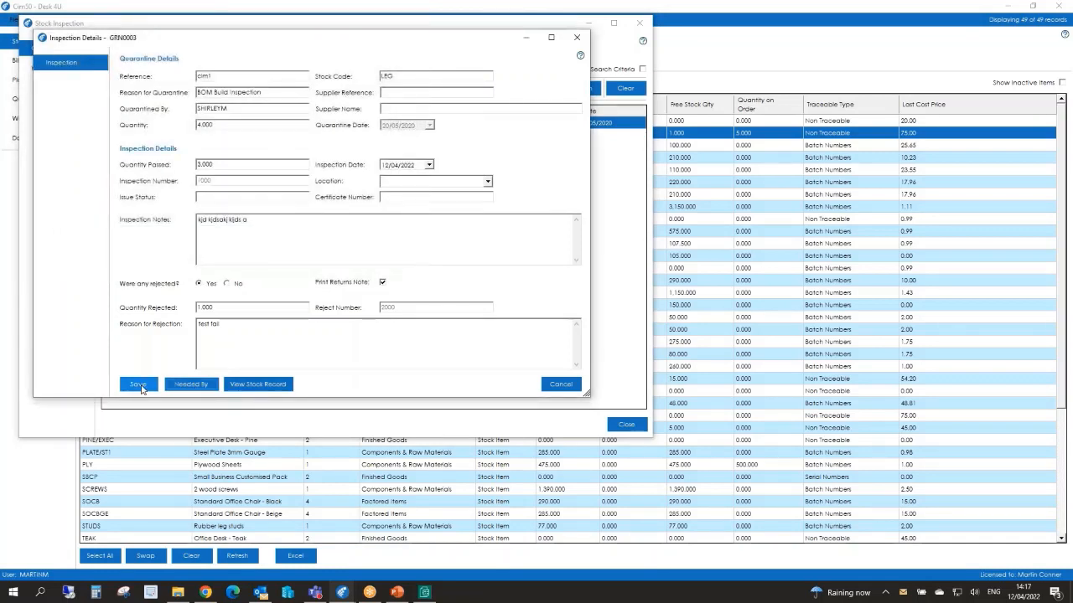
{"action": "left_click", "coordinate": [139, 385]}
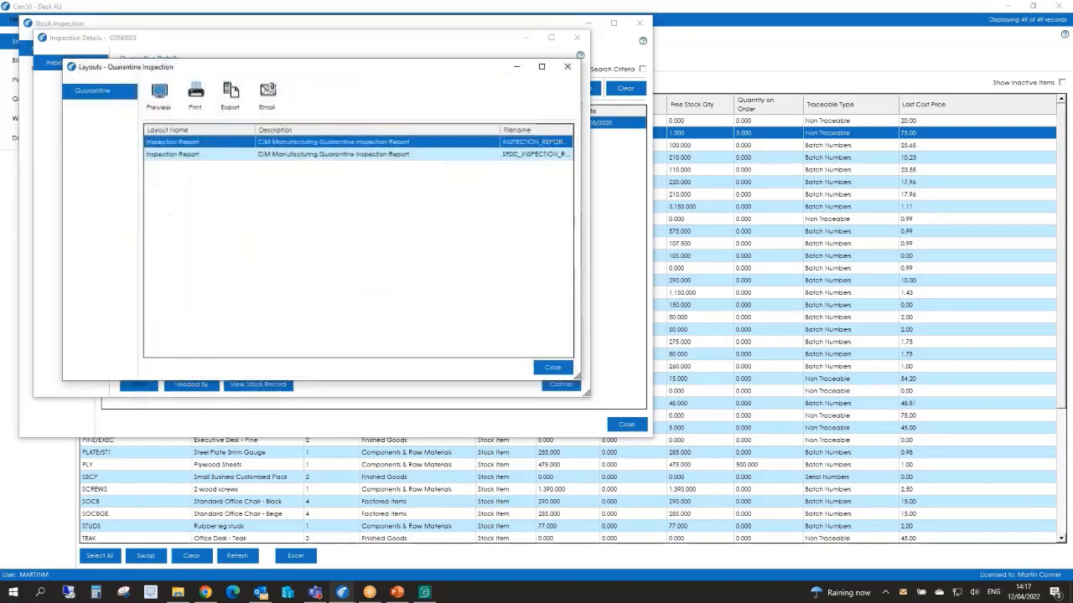
Preview the quarantine Inspection Report and the Returns Note, closing each preview and its layouts list
{"action": "left_click", "coordinate": [160, 99]}
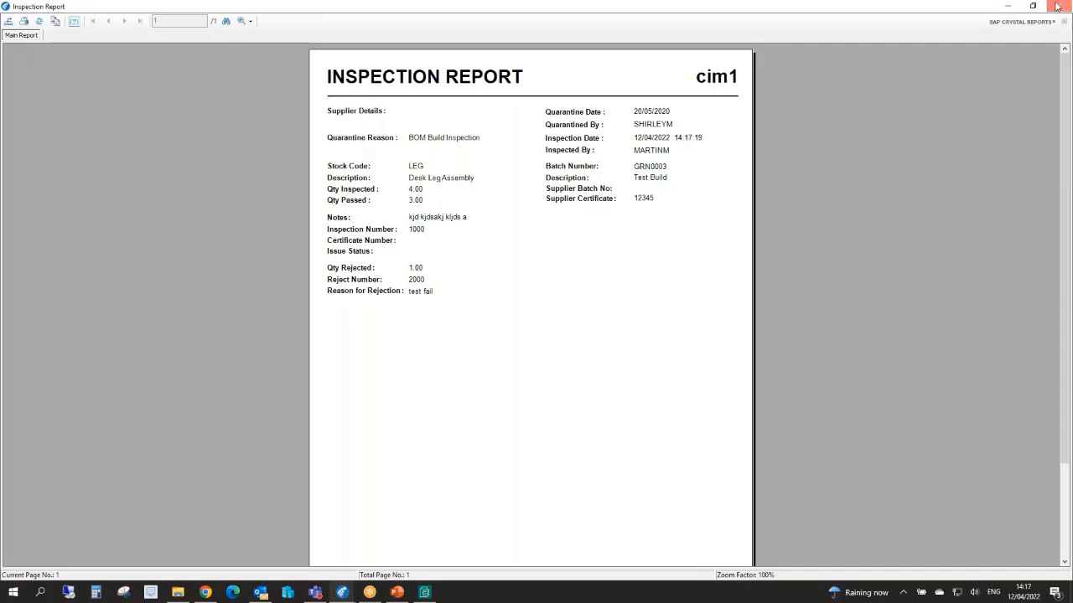
{"action": "left_click", "coordinate": [1057, 6]}
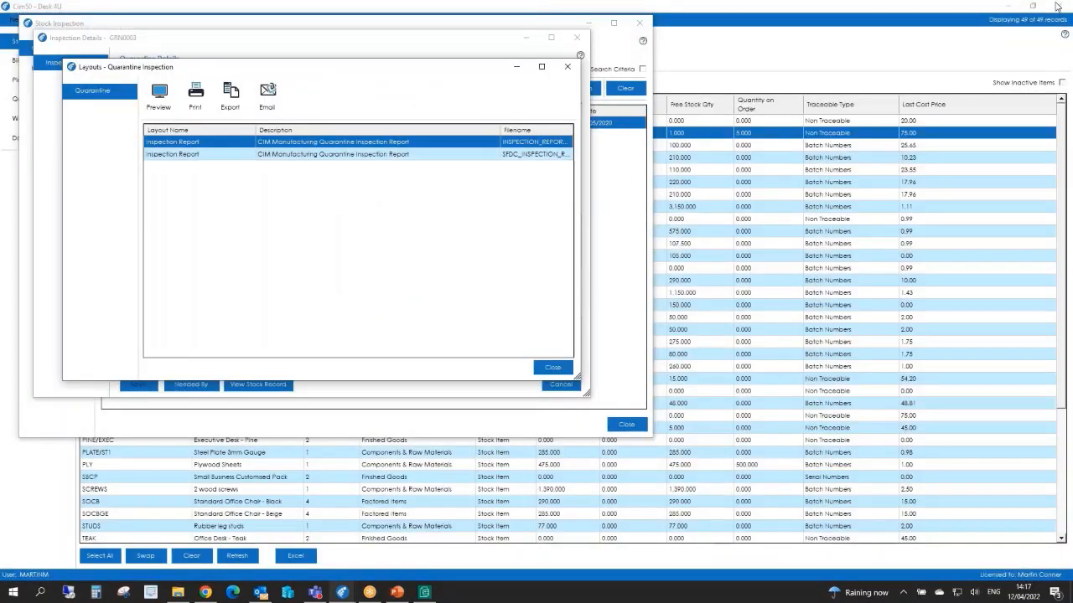
{"action": "left_click", "coordinate": [567, 68]}
{"action": "left_click", "coordinate": [188, 125]}
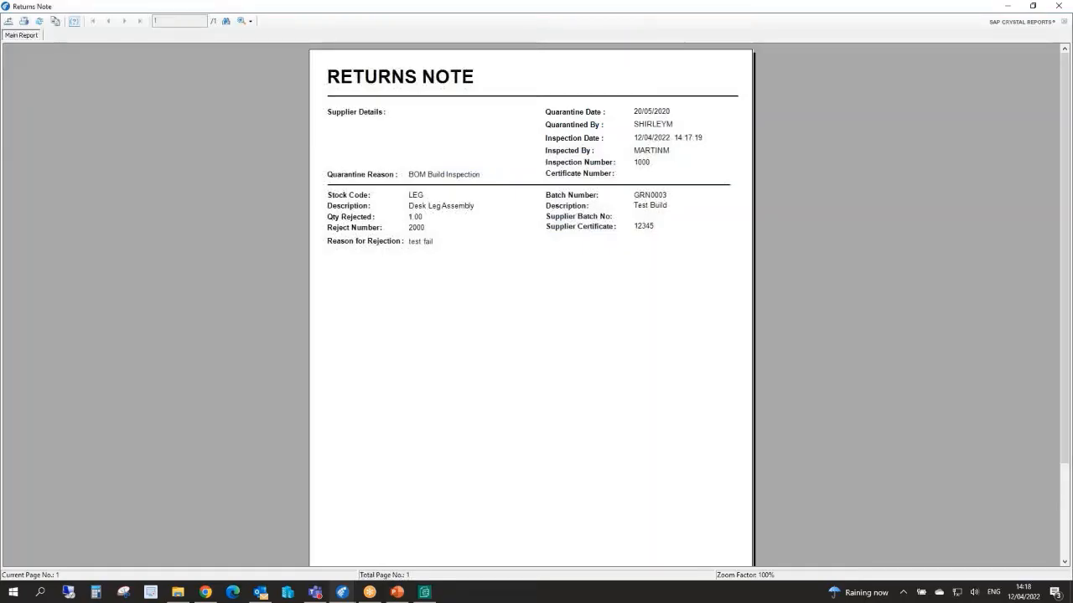
{"action": "left_click", "coordinate": [1063, 6]}
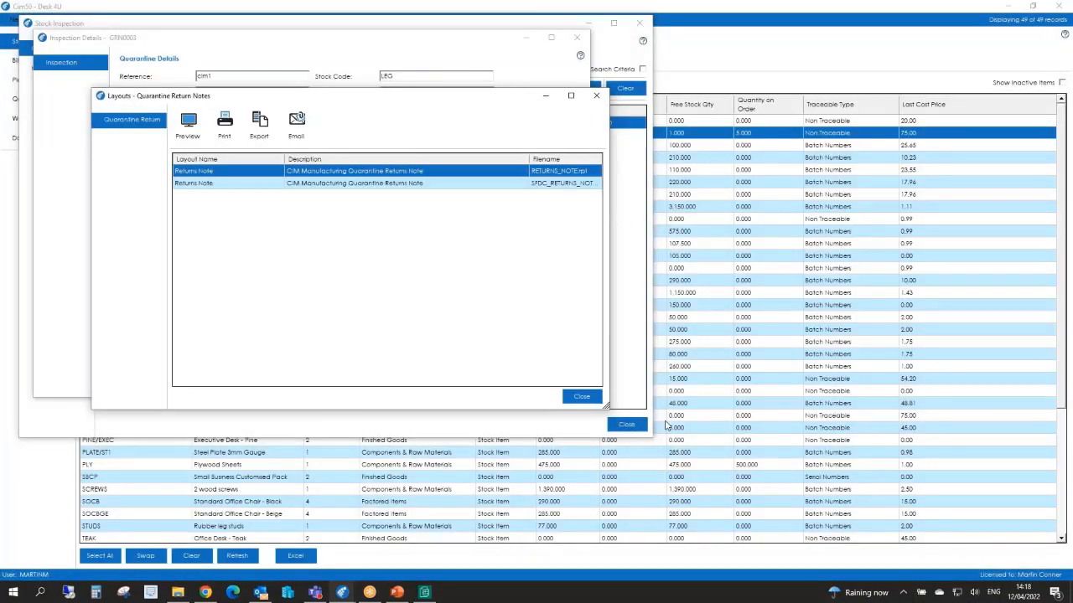
{"action": "left_click", "coordinate": [581, 397]}
Leave the inspection details, review the historical stock inspections, and close Stock Inspection
{"action": "left_click", "coordinate": [564, 384]}
{"action": "left_click", "coordinate": [45, 68]}
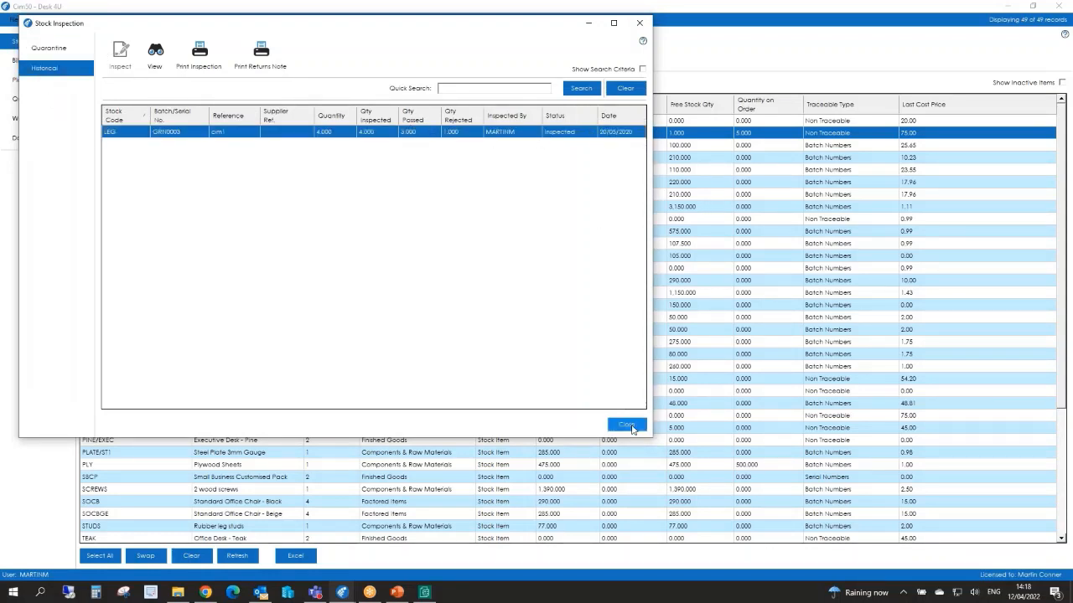
{"action": "left_click", "coordinate": [633, 430]}
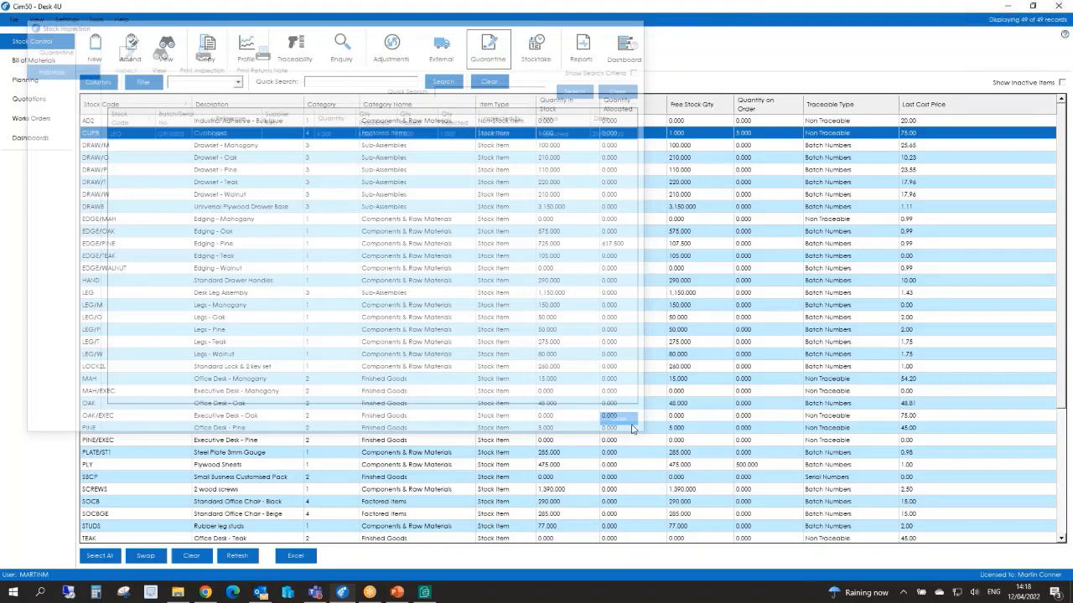
View the transaction history of the LEG stock record to trace the quarantine inspection, and close the record
{"action": "left_click", "coordinate": [166, 49]}
{"action": "left_click", "coordinate": [144, 379]}
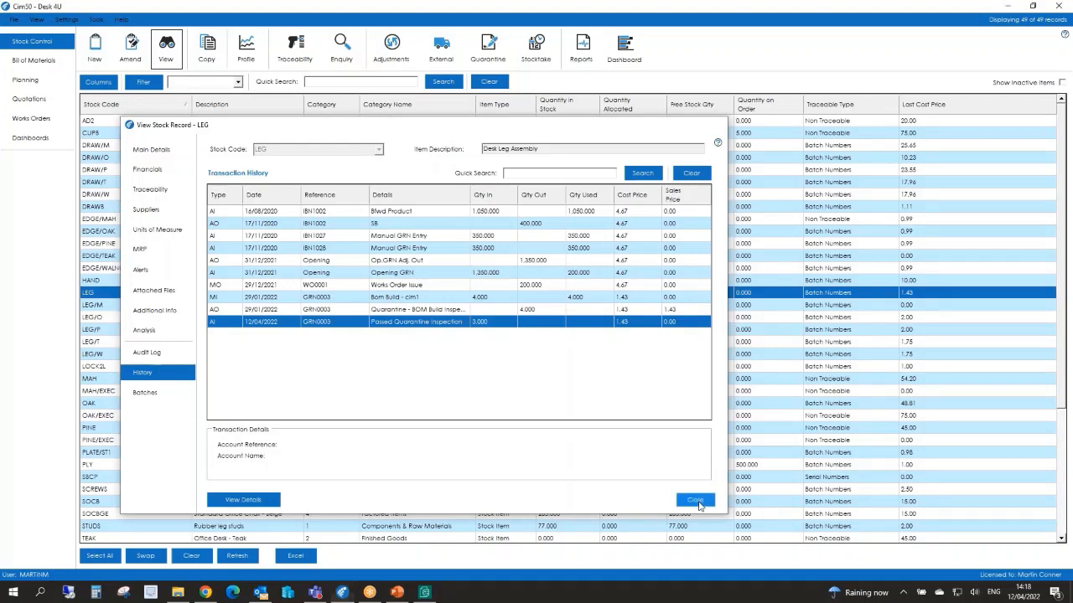
{"action": "left_click", "coordinate": [694, 500]}
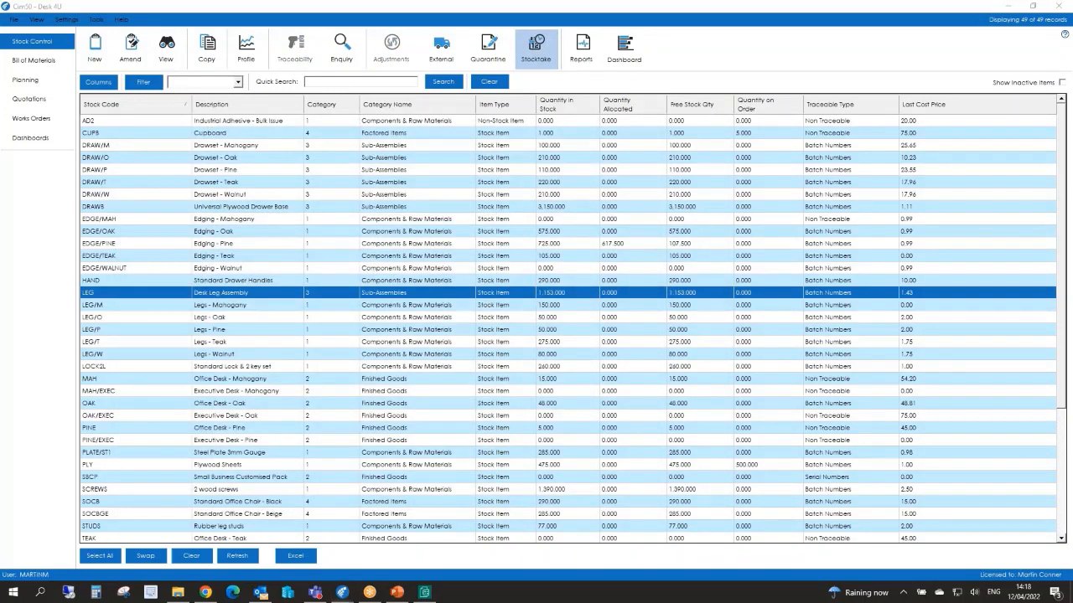
Open Stocktake Management and start creating a new stock count
{"action": "left_click", "coordinate": [535, 48]}
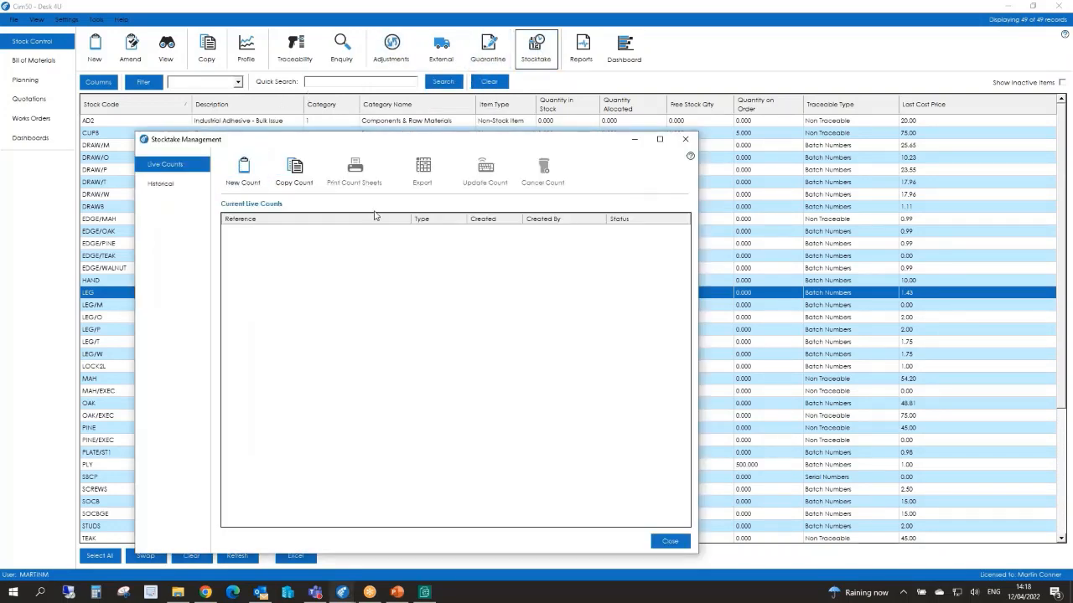
{"action": "left_click", "coordinate": [243, 172]}
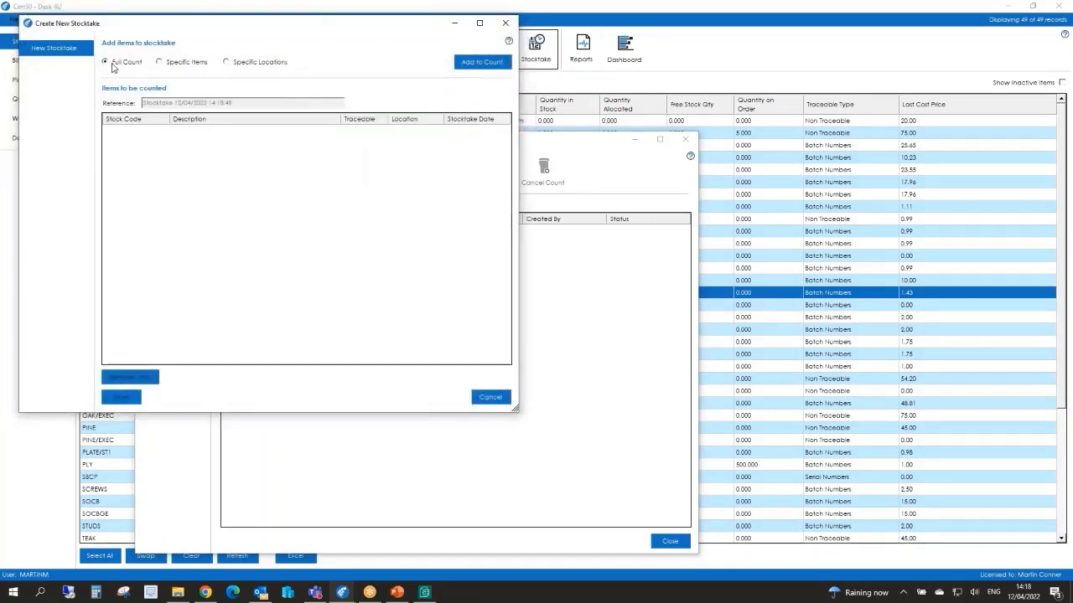
{"action": "left_click", "coordinate": [159, 62]}
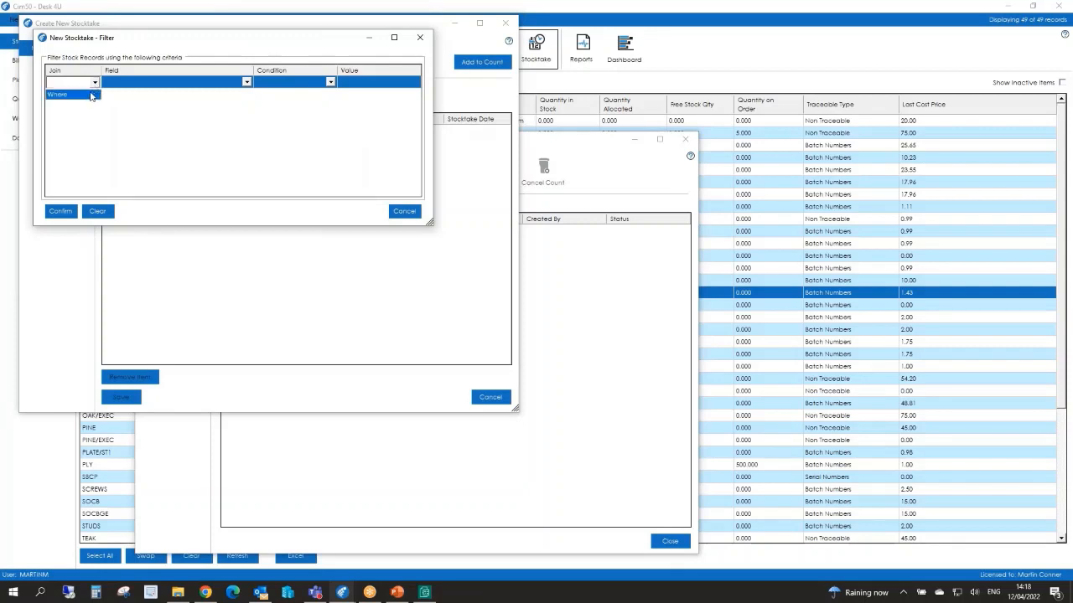
{"action": "left_click", "coordinate": [126, 84]}
{"action": "left_click", "coordinate": [246, 82]}
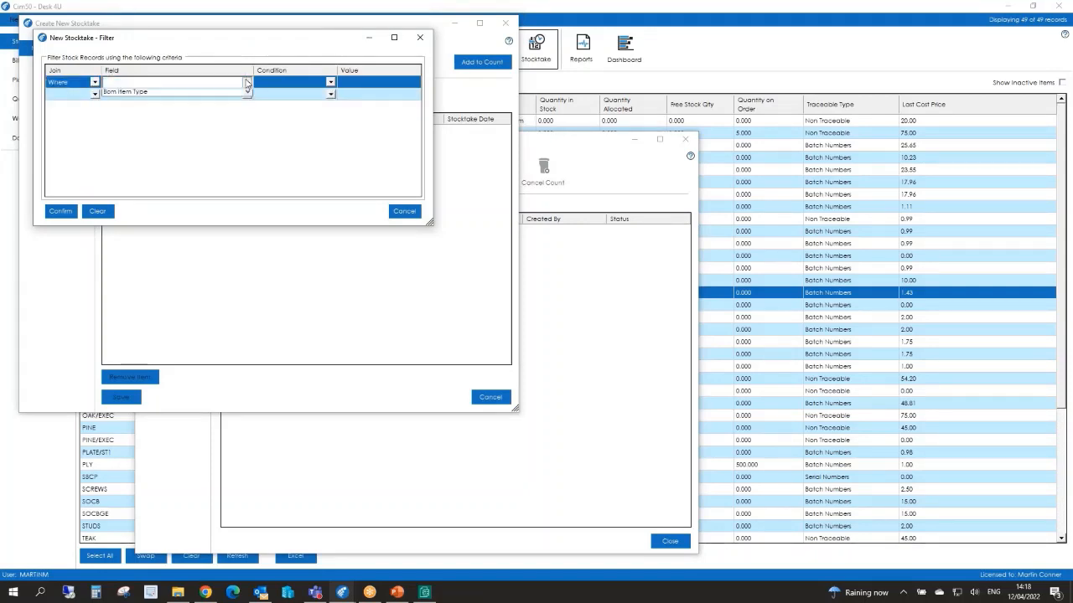
{"action": "scroll", "coordinate": [168, 134], "scroll_direction": "down", "scroll_amount": 6}
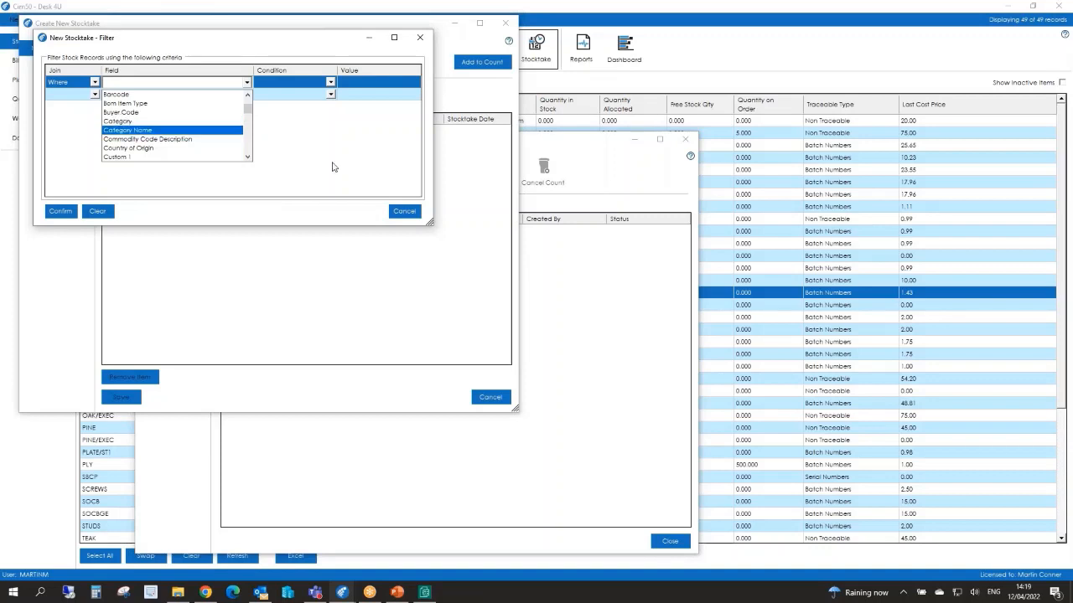
{"action": "left_click", "coordinate": [391, 209]}
{"action": "left_click", "coordinate": [395, 214]}
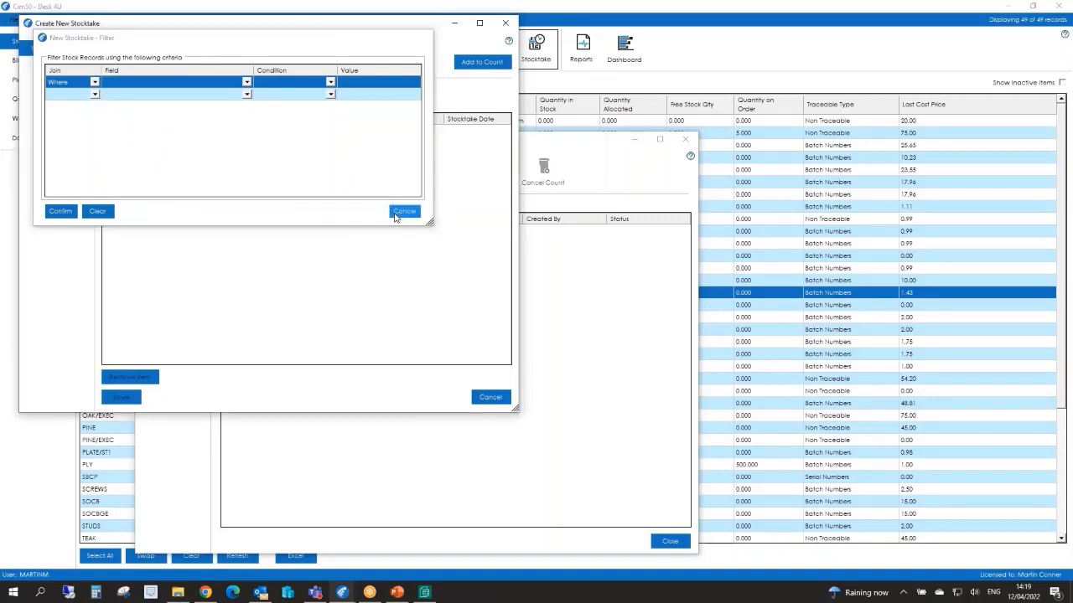
Set the new stocktake to Full Count, add all stock items to the count, and save it
{"action": "left_click", "coordinate": [128, 65]}
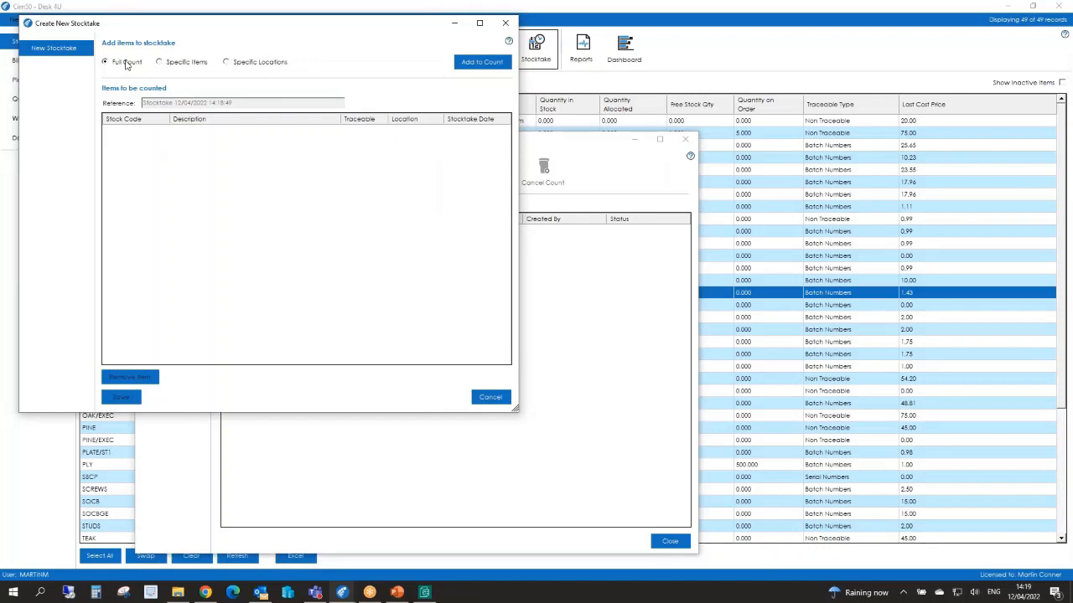
{"action": "left_click", "coordinate": [482, 62]}
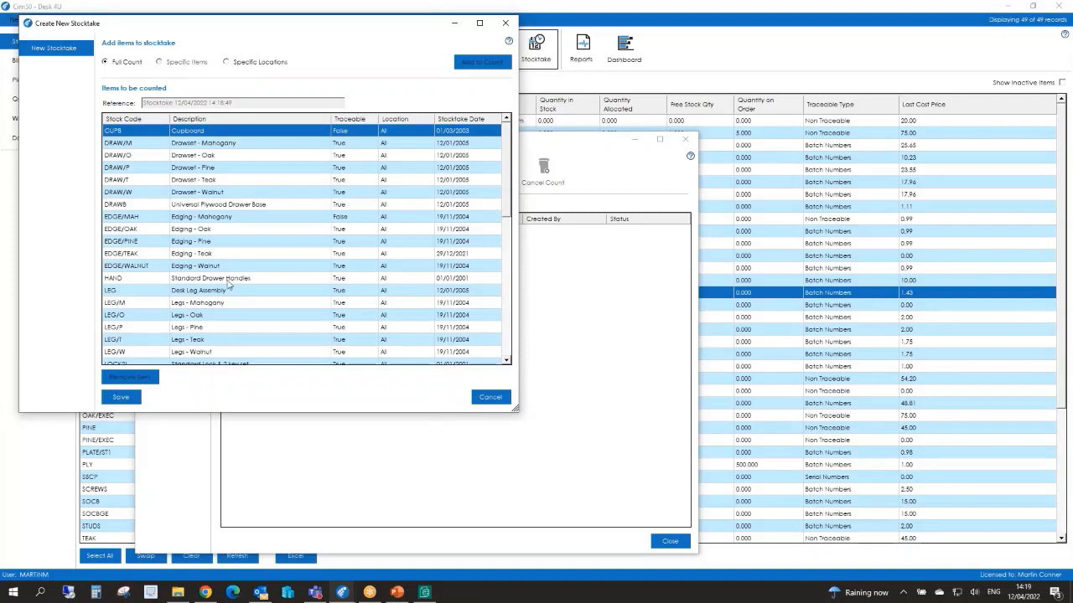
{"action": "left_click", "coordinate": [167, 244]}
{"action": "left_click", "coordinate": [173, 219]}
{"action": "left_click", "coordinate": [178, 181]}
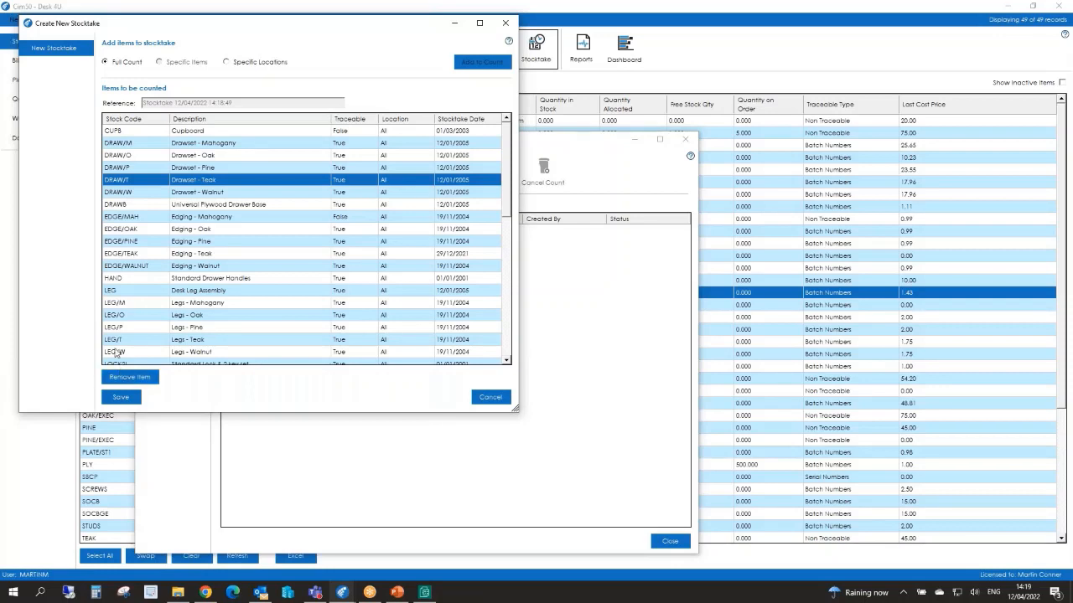
{"action": "left_click", "coordinate": [121, 398]}
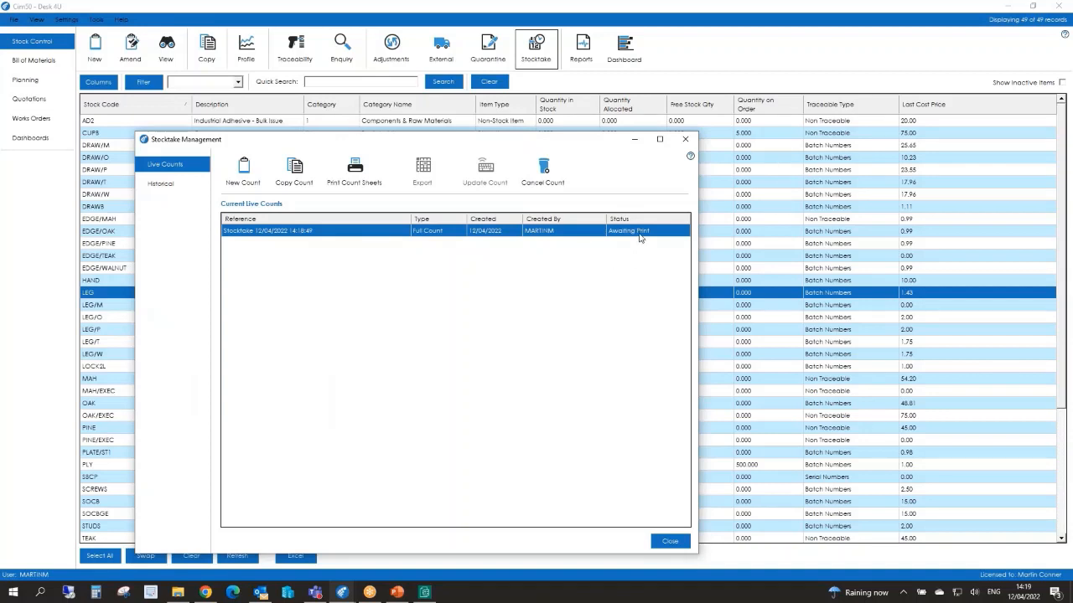
Produce the Stocktake Count Sheet preview for the live count, look through the first page, and close the preview and layouts list
{"action": "left_click", "coordinate": [361, 180]}
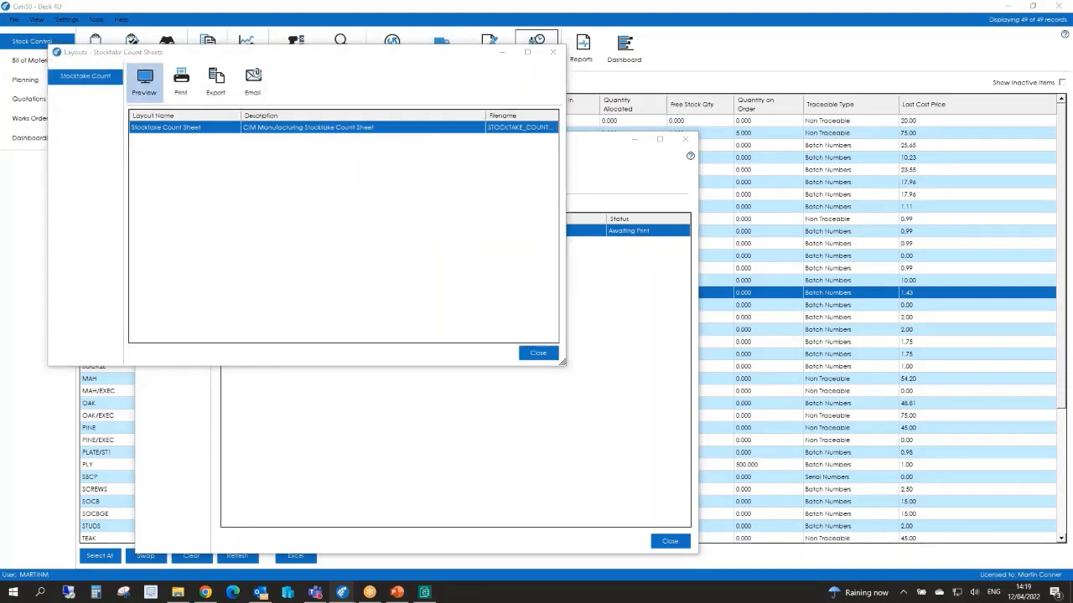
{"action": "left_click", "coordinate": [144, 82]}
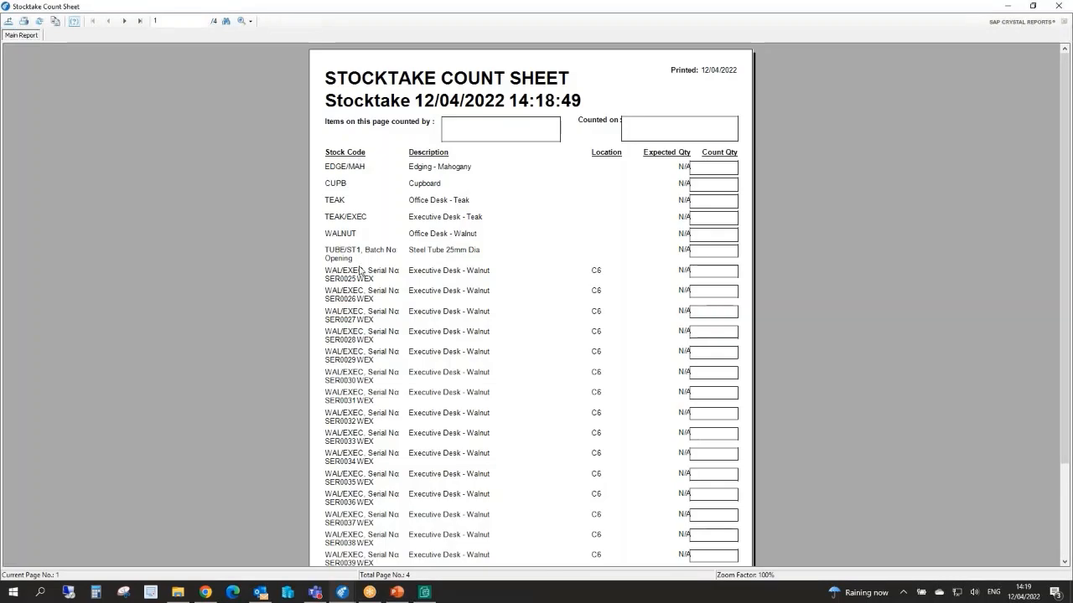
{"action": "scroll", "coordinate": [360, 271], "scroll_direction": "down", "scroll_amount": 1}
{"action": "scroll", "coordinate": [361, 270], "scroll_direction": "down", "scroll_amount": 1}
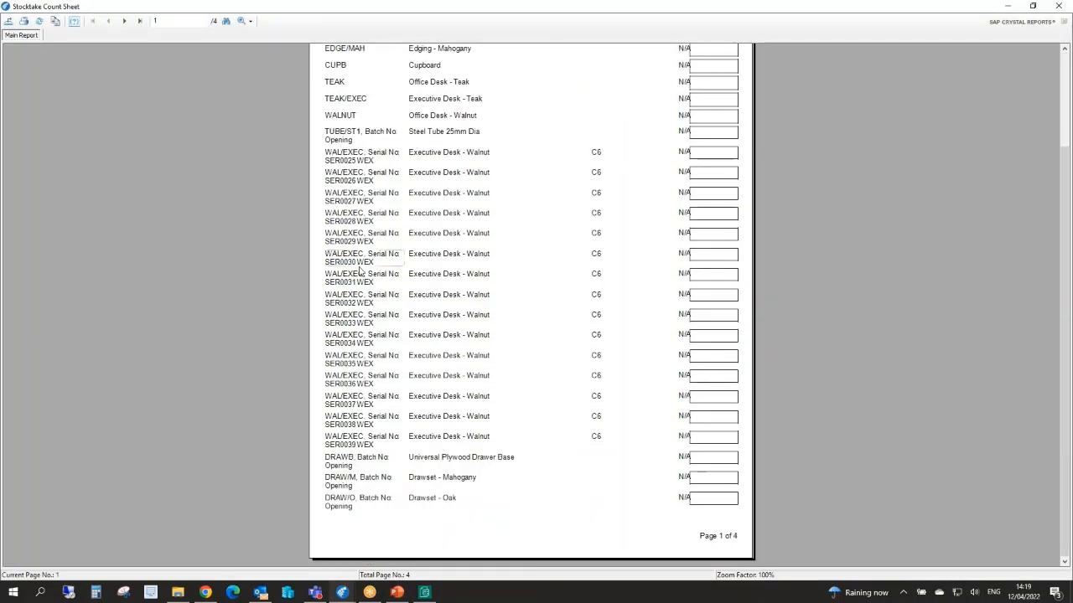
{"action": "scroll", "coordinate": [642, 209], "scroll_direction": "up", "scroll_amount": 3}
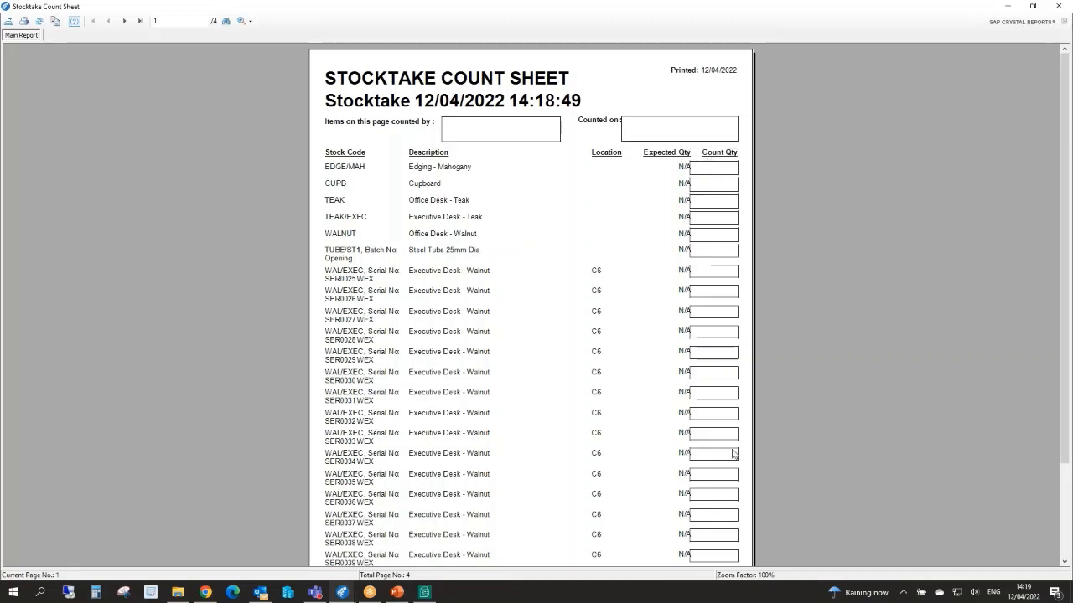
{"action": "left_click", "coordinate": [1063, 5]}
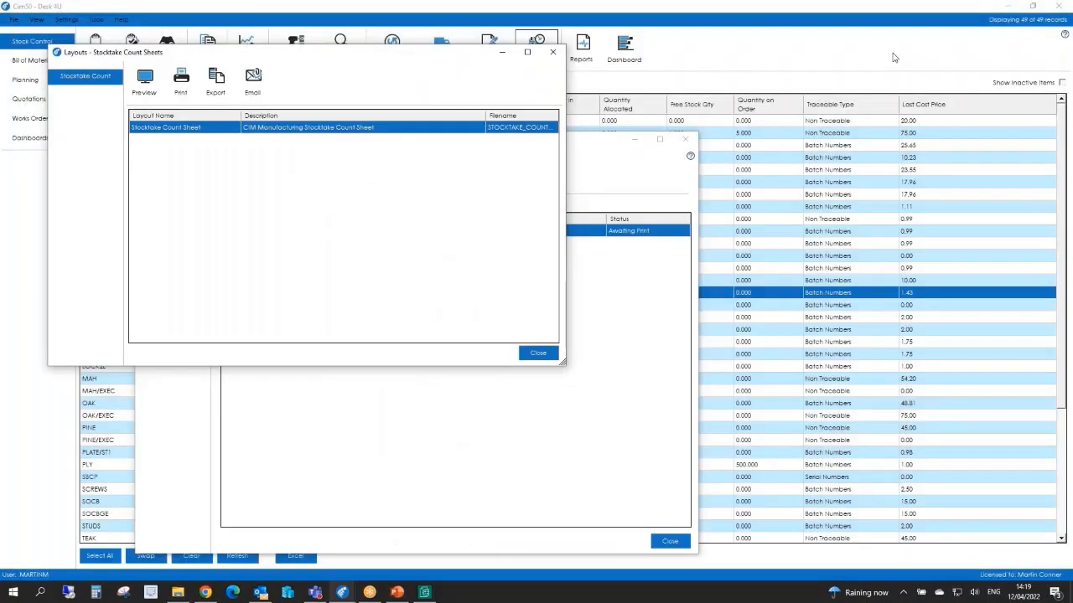
{"action": "left_click", "coordinate": [552, 52]}
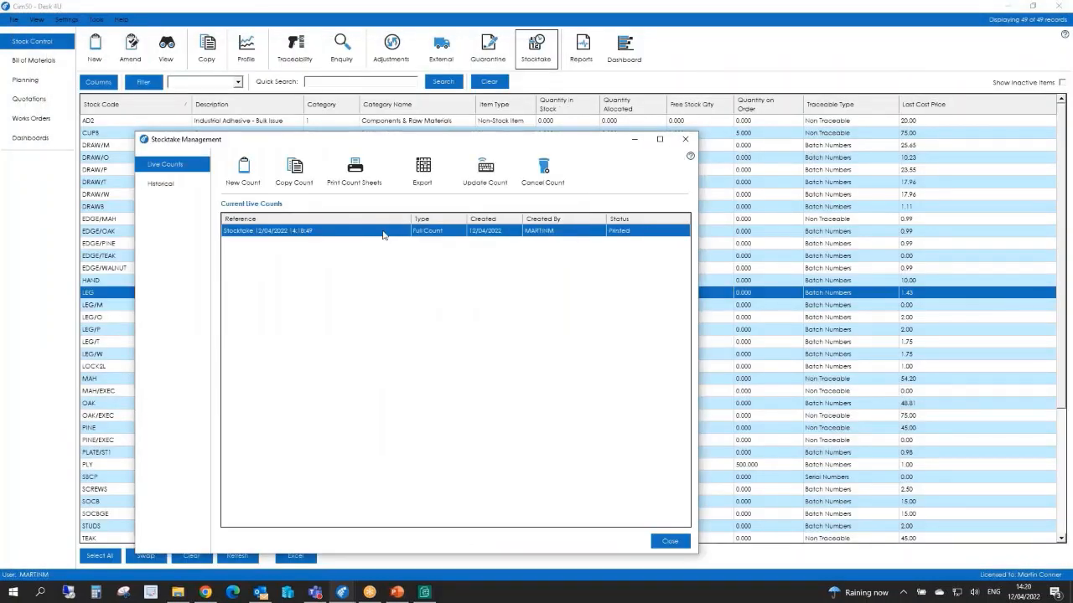
Export the live count to Excel, examine the count quantity column, and close the workbook without saving
{"action": "left_click", "coordinate": [419, 184]}
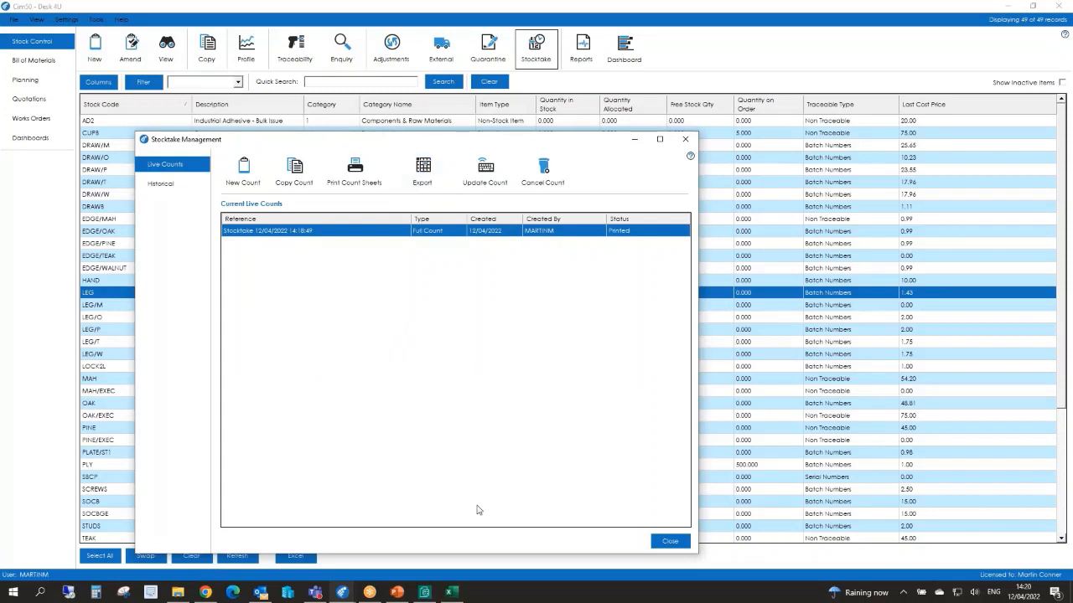
{"action": "left_click", "coordinate": [448, 593]}
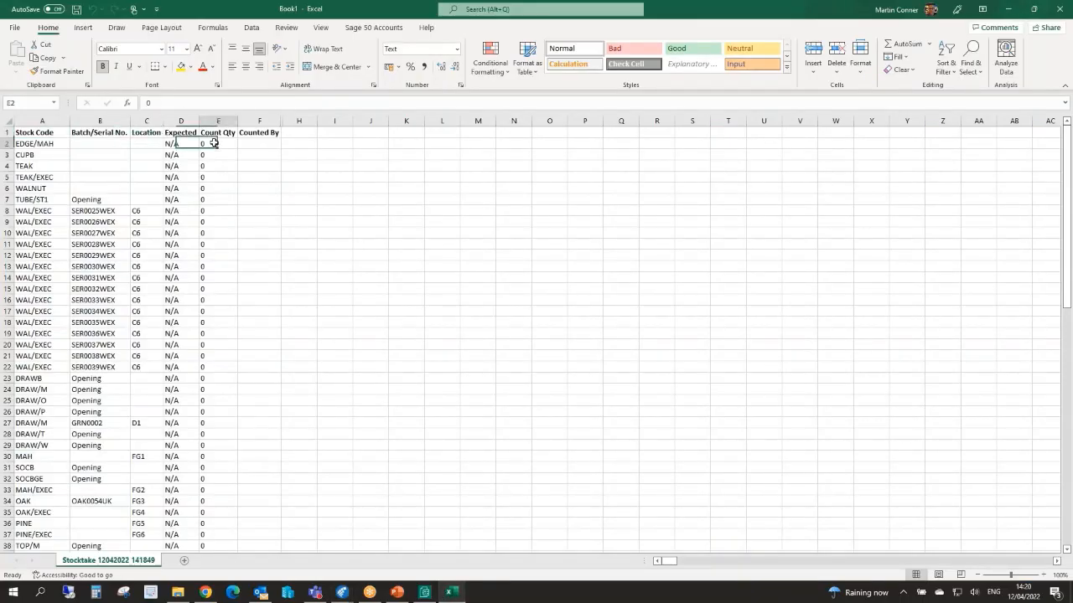
{"action": "left_click", "coordinate": [1057, 10]}
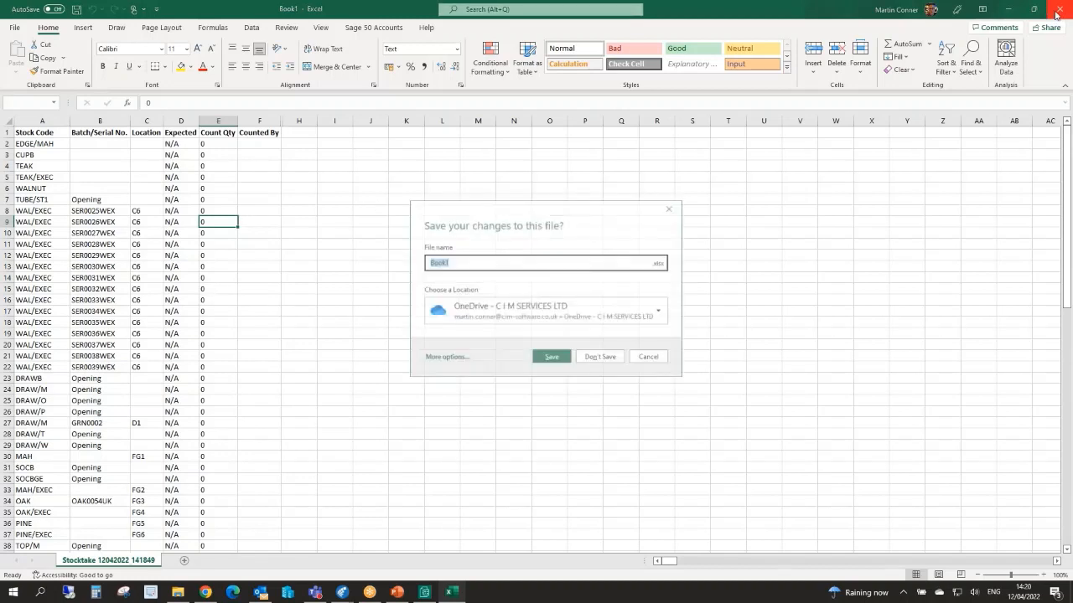
{"action": "left_click", "coordinate": [609, 361]}
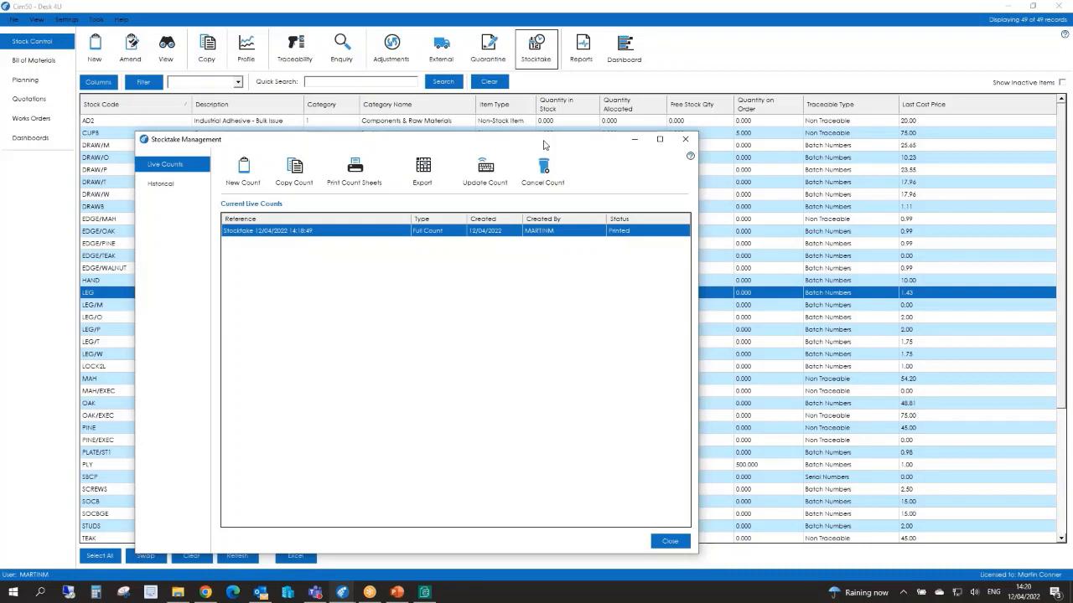
Leave Stocktake Management and try to make a stock adjustment to LEG while the count is live
{"action": "left_click", "coordinate": [664, 544]}
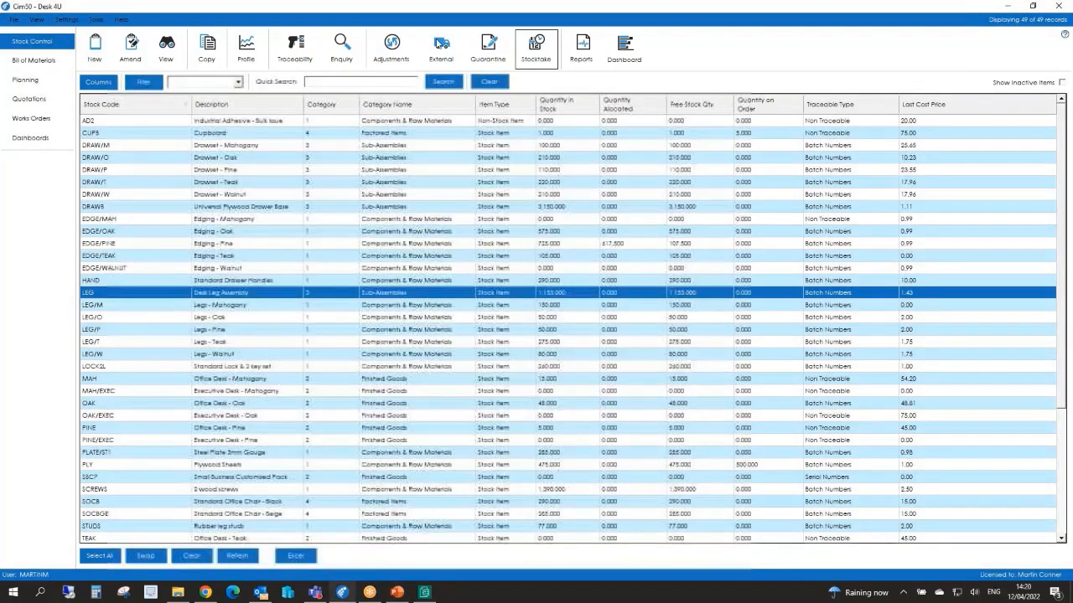
{"action": "left_click", "coordinate": [391, 47]}
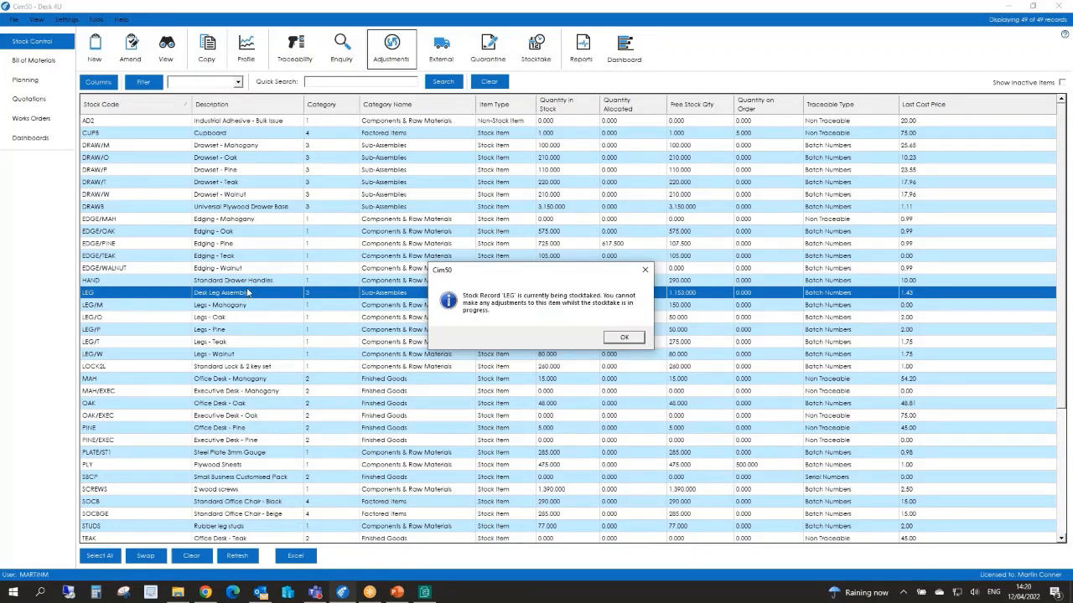
{"action": "left_click", "coordinate": [619, 340]}
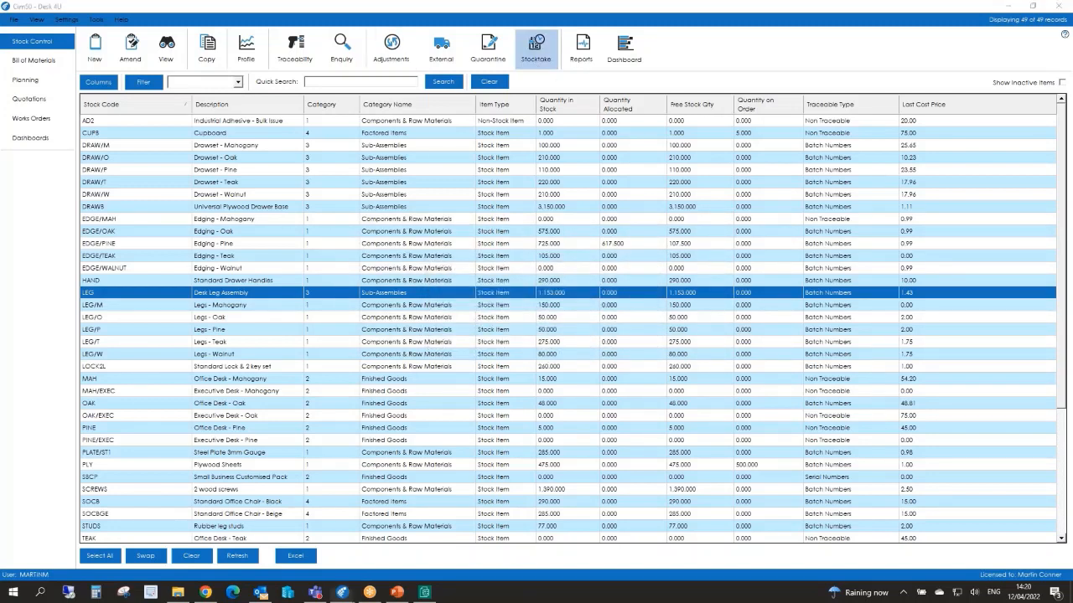
Update the live count with the counter's initials and a count quantity of 1399 for TUBE/ST1, and save the progress
{"action": "left_click", "coordinate": [536, 46]}
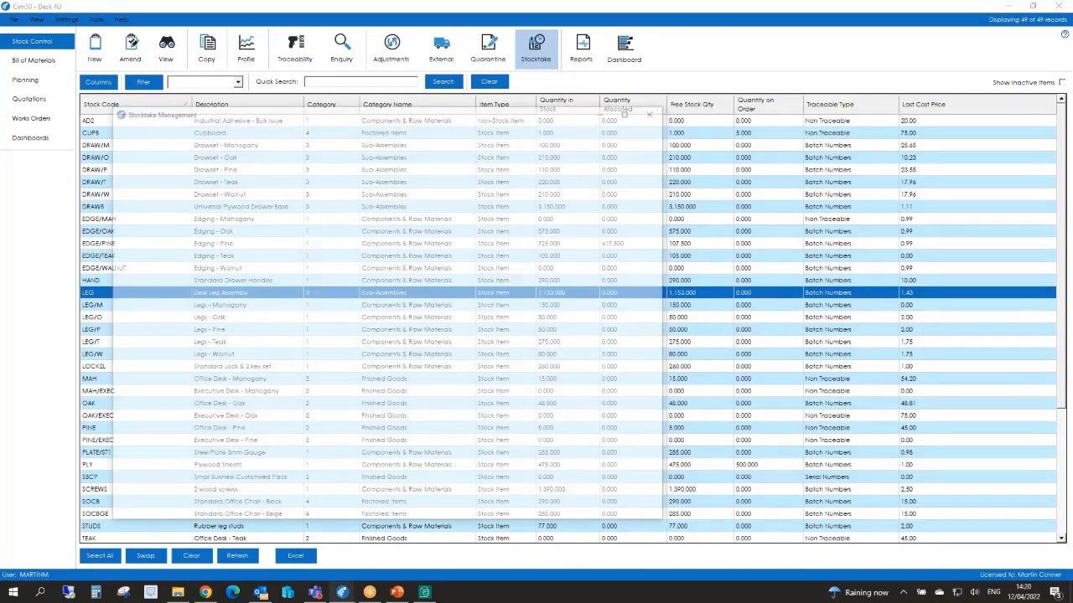
{"action": "left_click", "coordinate": [456, 144]}
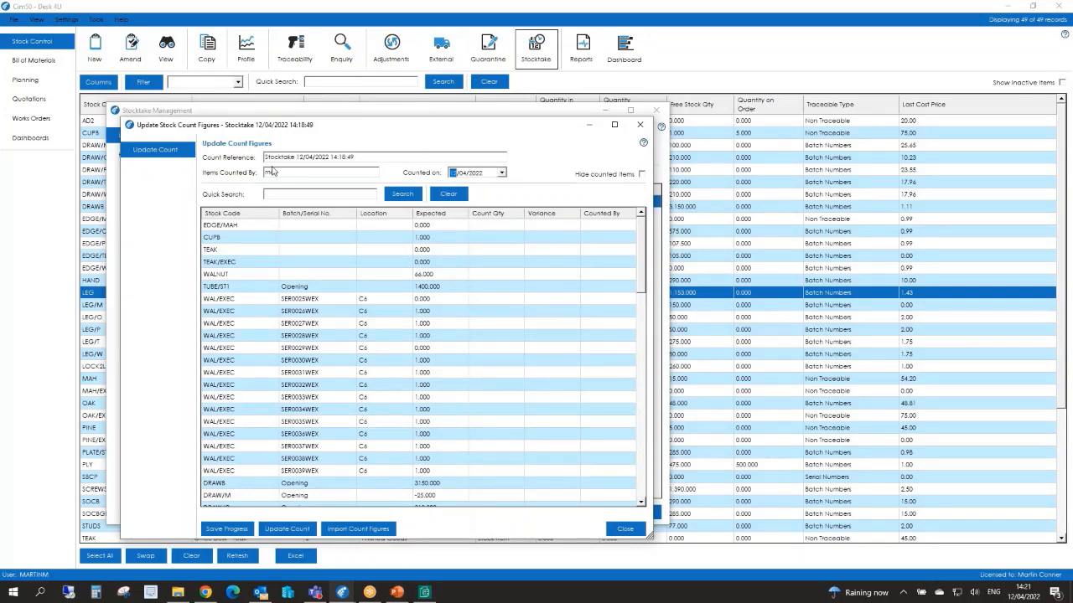
{"action": "left_click", "coordinate": [494, 285]}
{"action": "left_click", "coordinate": [494, 287]}
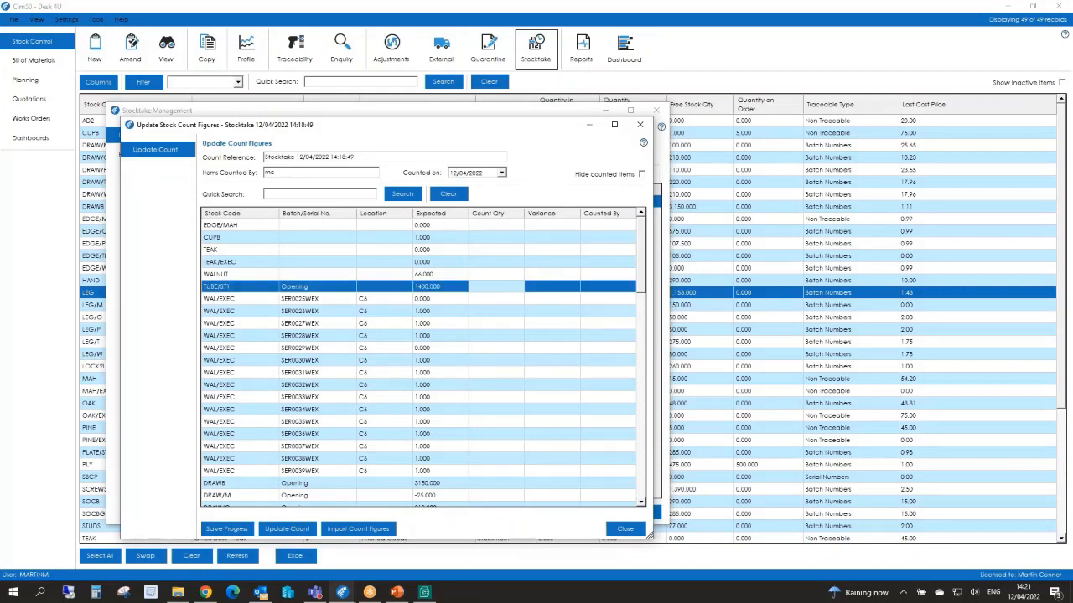
{"action": "type", "text": "1399"}
{"action": "key", "text": "Return"}
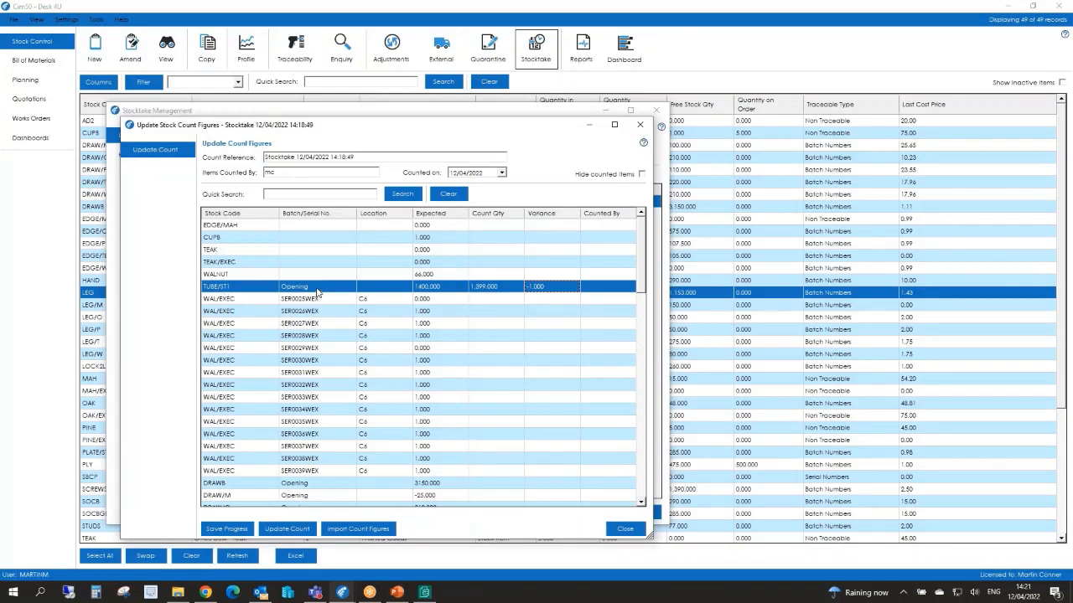
{"action": "left_click", "coordinate": [486, 302]}
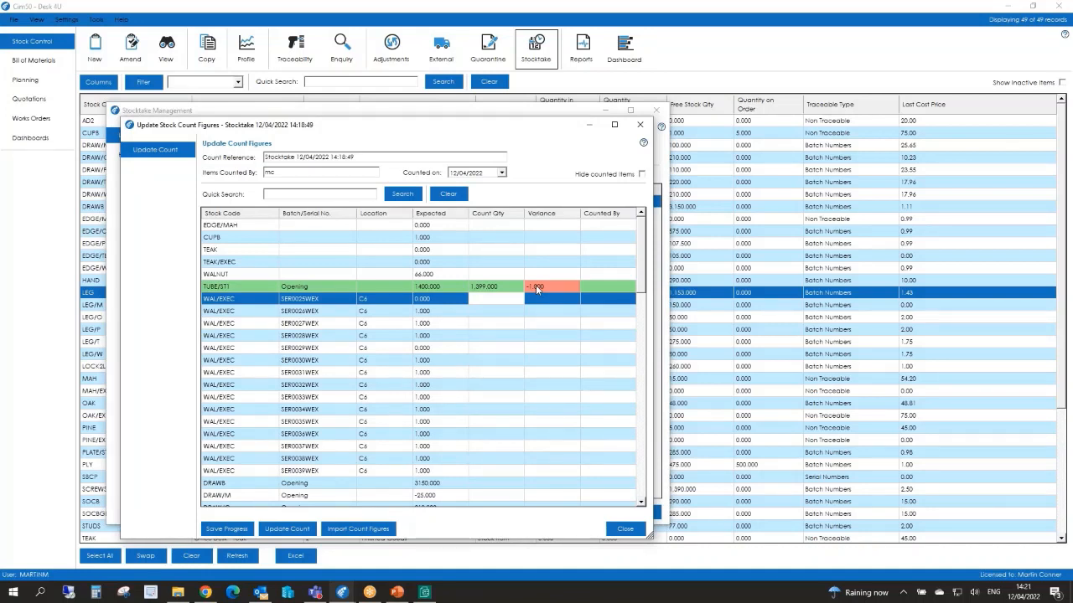
{"action": "left_click", "coordinate": [231, 528]}
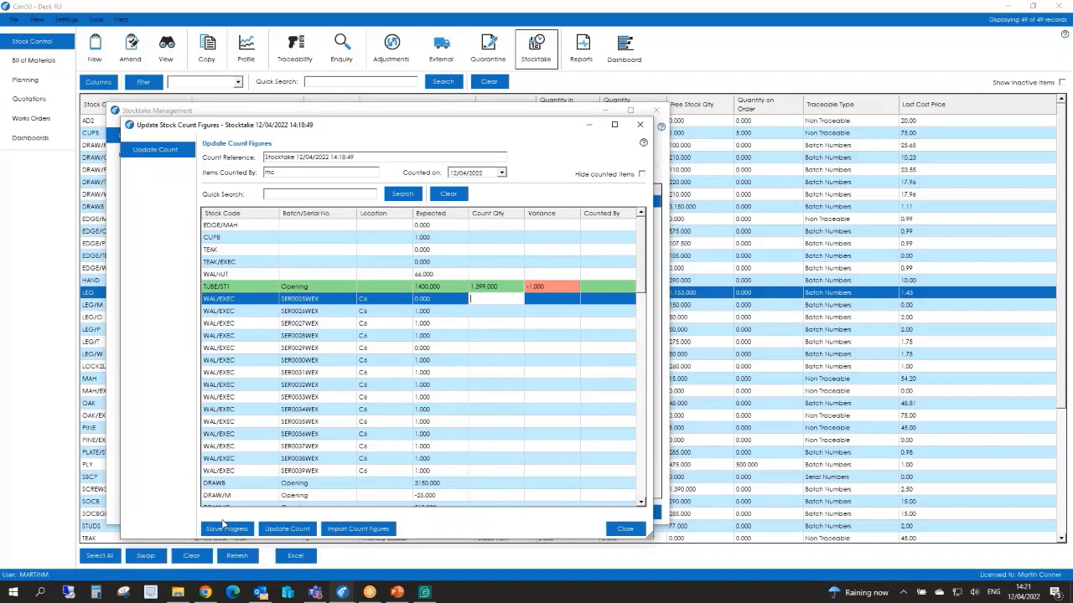
Complete the stocktake dated 12/04/2022, marking count entry as finished and ignoring uncounted items, and finalise it
{"action": "left_click", "coordinate": [288, 529]}
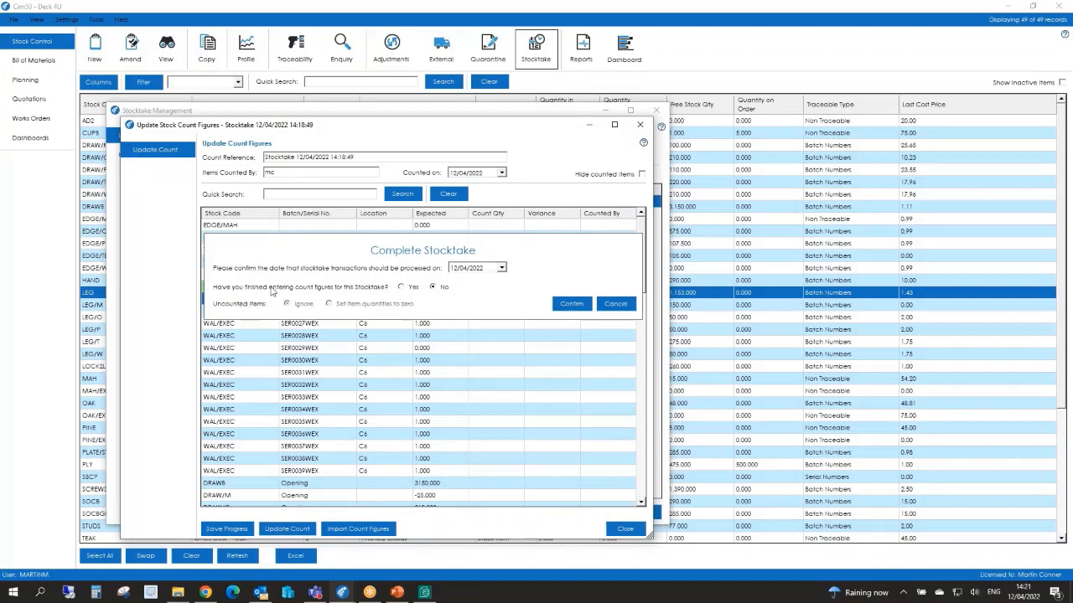
{"action": "left_click", "coordinate": [401, 287]}
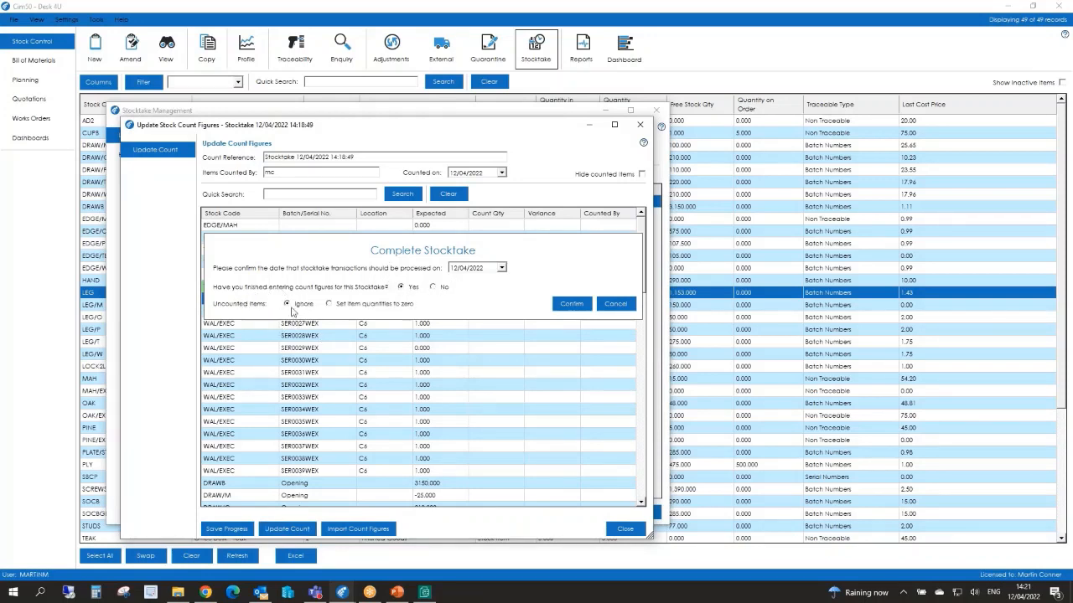
{"action": "left_click", "coordinate": [572, 304]}
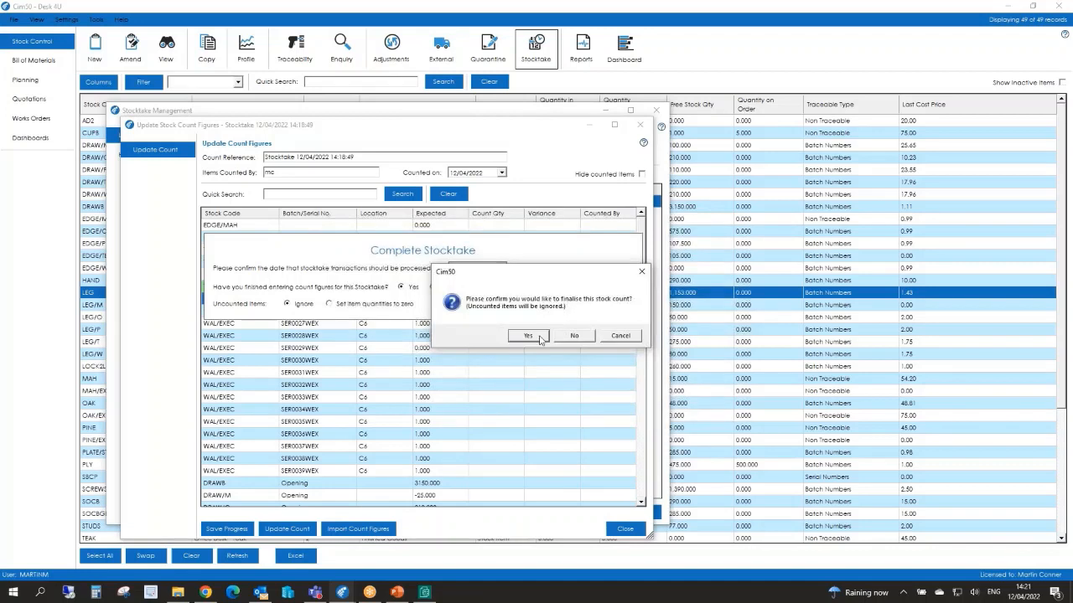
{"action": "left_click", "coordinate": [540, 338]}
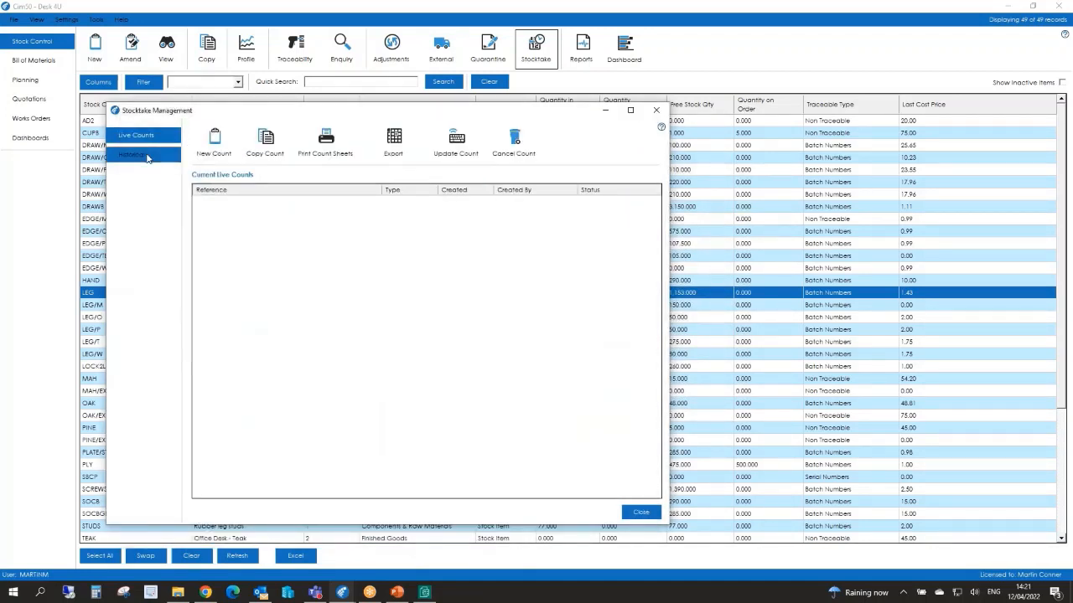
Open the completed stocktake from the historical counts to review its count figures and variances
{"action": "left_click", "coordinate": [139, 152]}
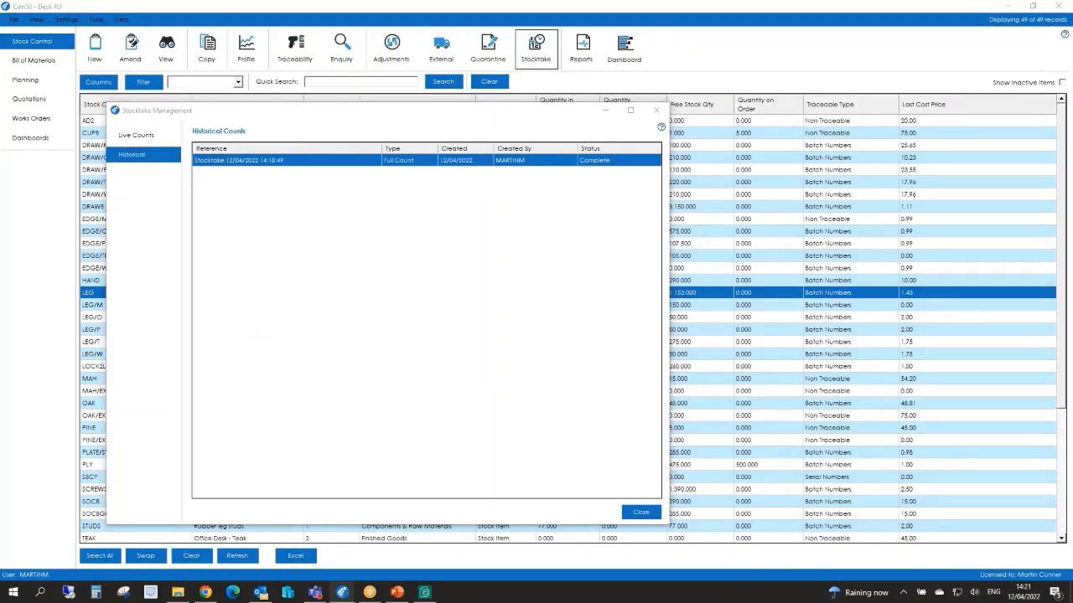
{"action": "double_click", "coordinate": [293, 161]}
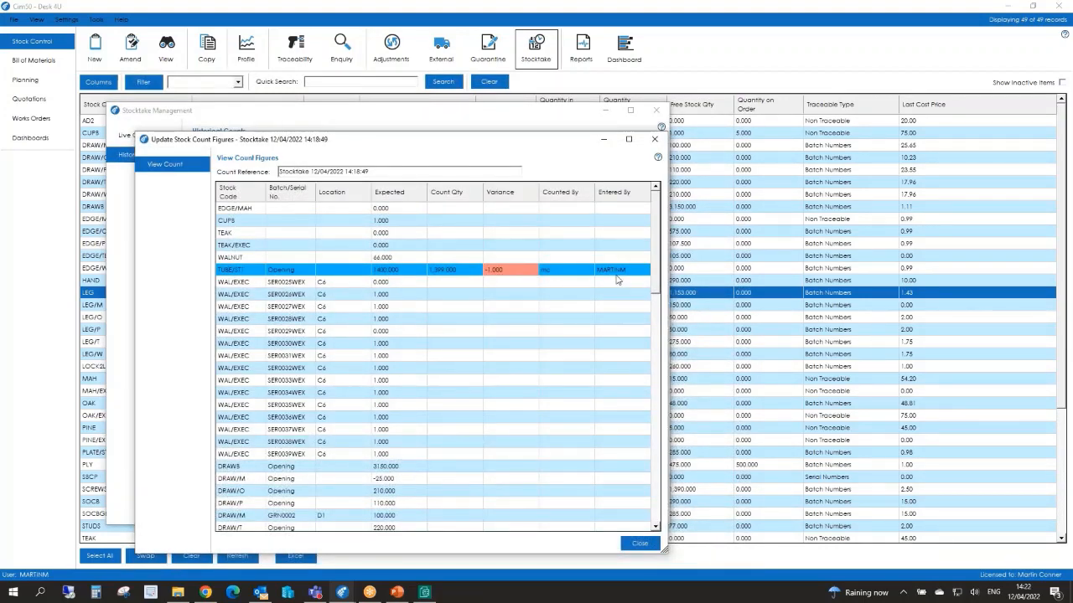
Leave the historical count and Stocktake Management, and sort the stock list by free stock quantity, highest first
{"action": "left_click", "coordinate": [640, 545]}
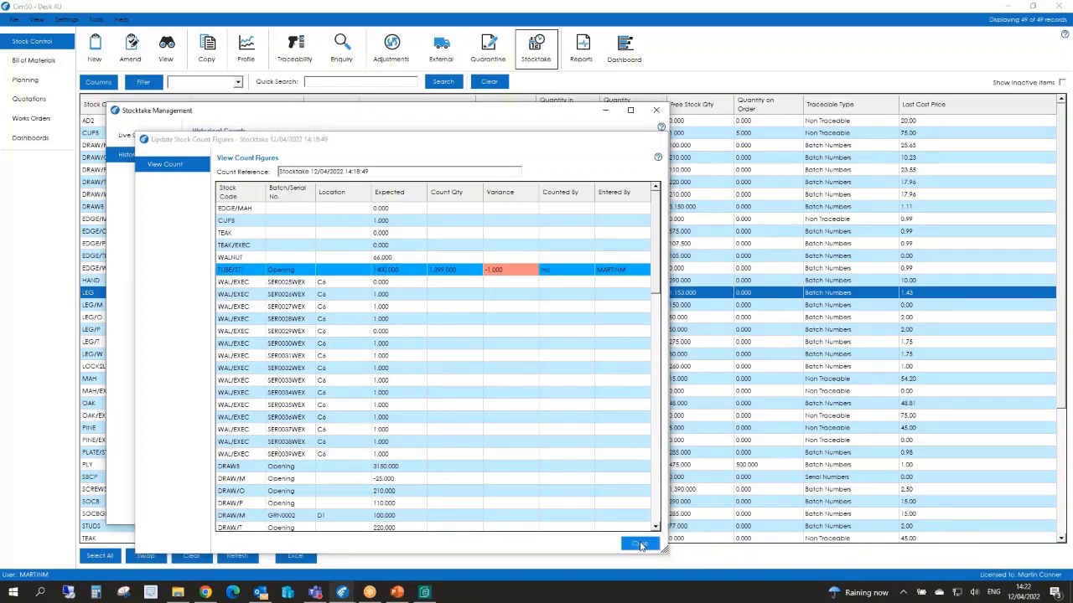
{"action": "left_click", "coordinate": [640, 512]}
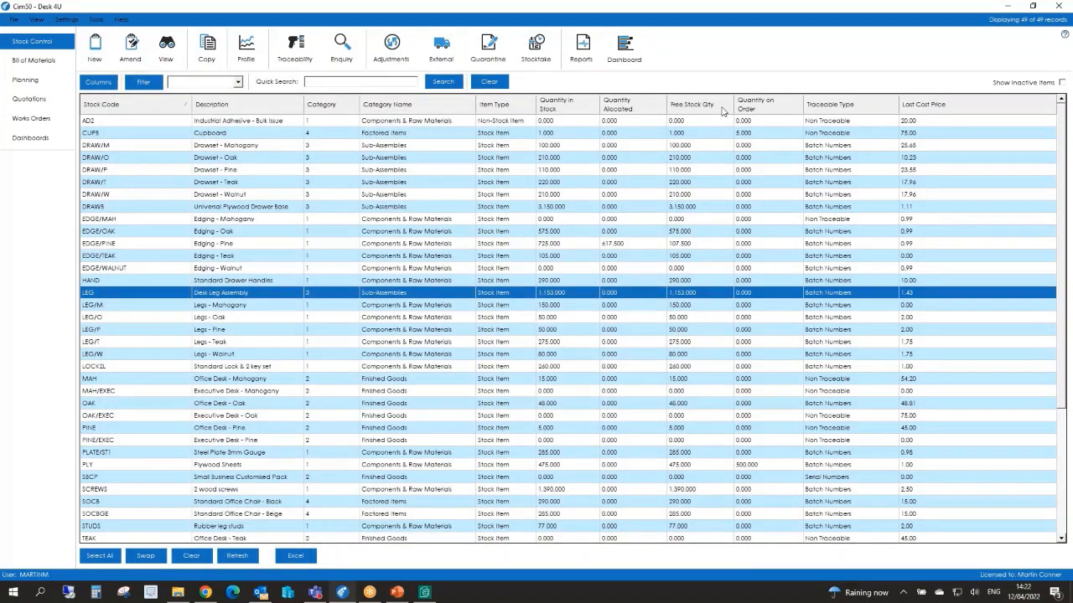
{"action": "left_click", "coordinate": [683, 107]}
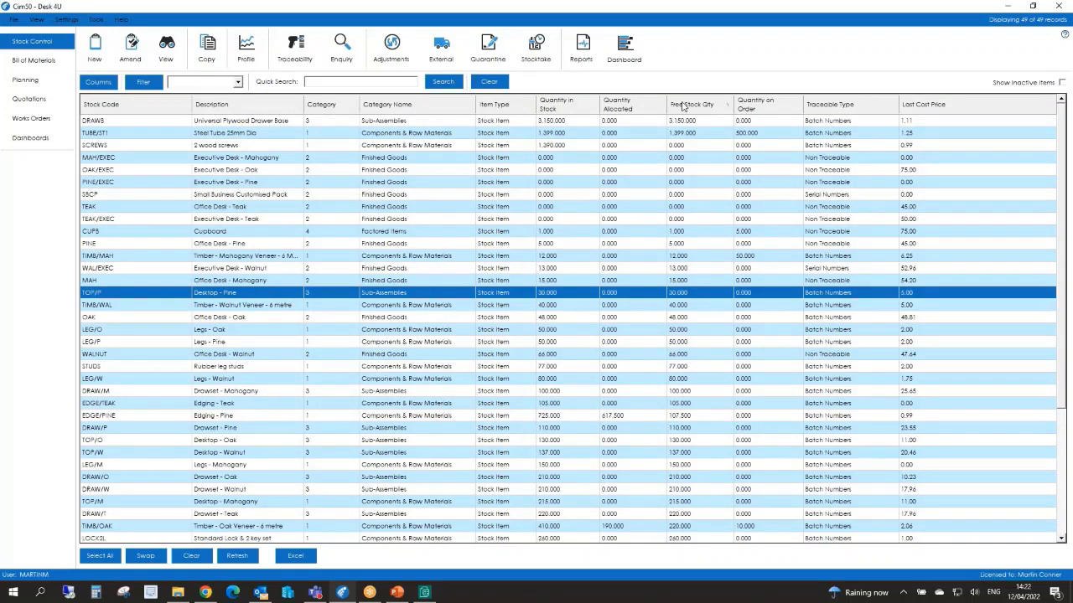
{"action": "left_click", "coordinate": [683, 107]}
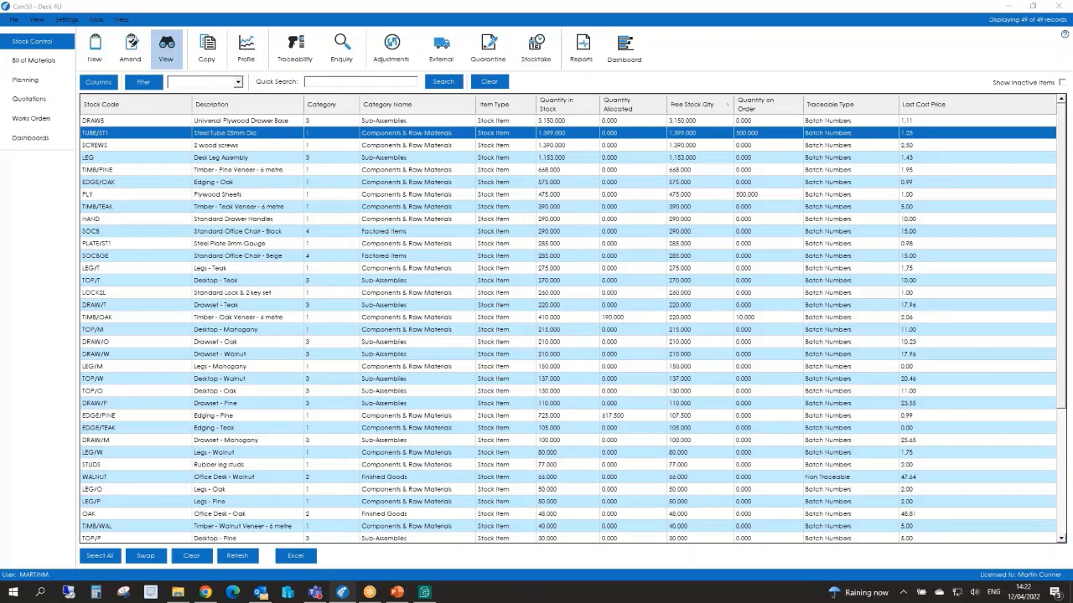
View the TUBE/ST1 stock record's transaction history to examine the stocktake adjustment entry, and close the record
{"action": "left_click", "coordinate": [166, 48]}
{"action": "left_click", "coordinate": [41, 271]}
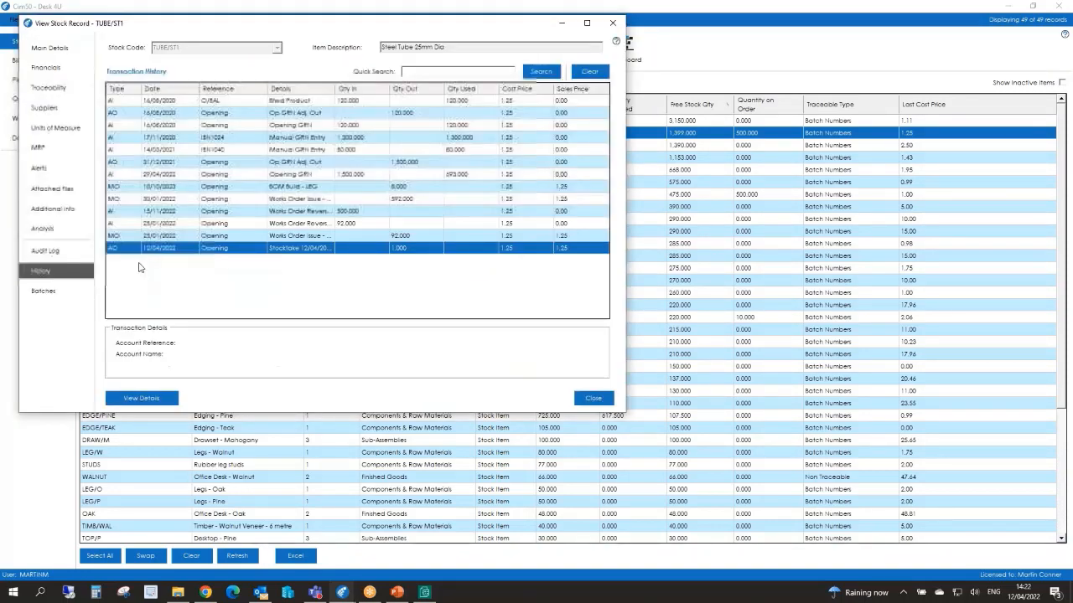
{"action": "left_click_drag", "start_coordinate": [364, 88], "coordinate": [368, 87]}
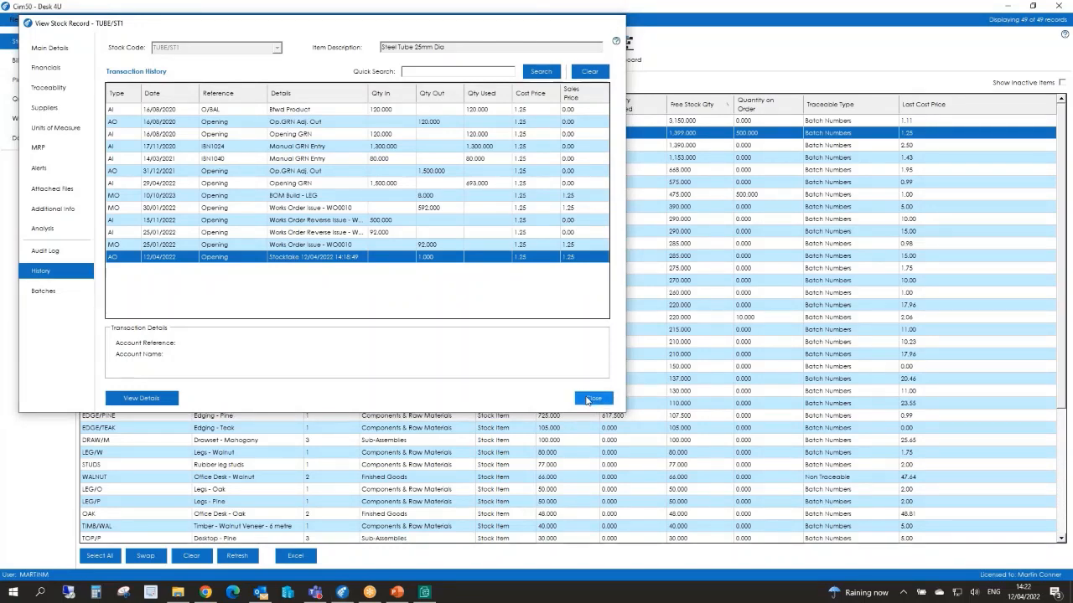
{"action": "left_click", "coordinate": [592, 399]}
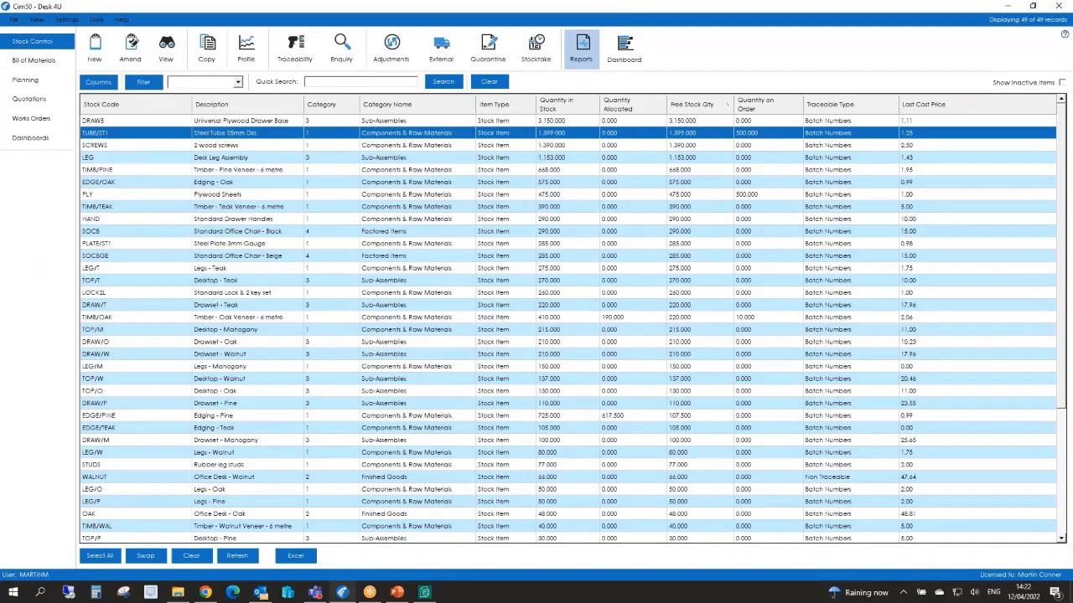
Look through the favourite stock control reports, including Stock Traceability Details and Stock Record Suppliers, and close the report list
{"action": "left_click", "coordinate": [581, 48]}
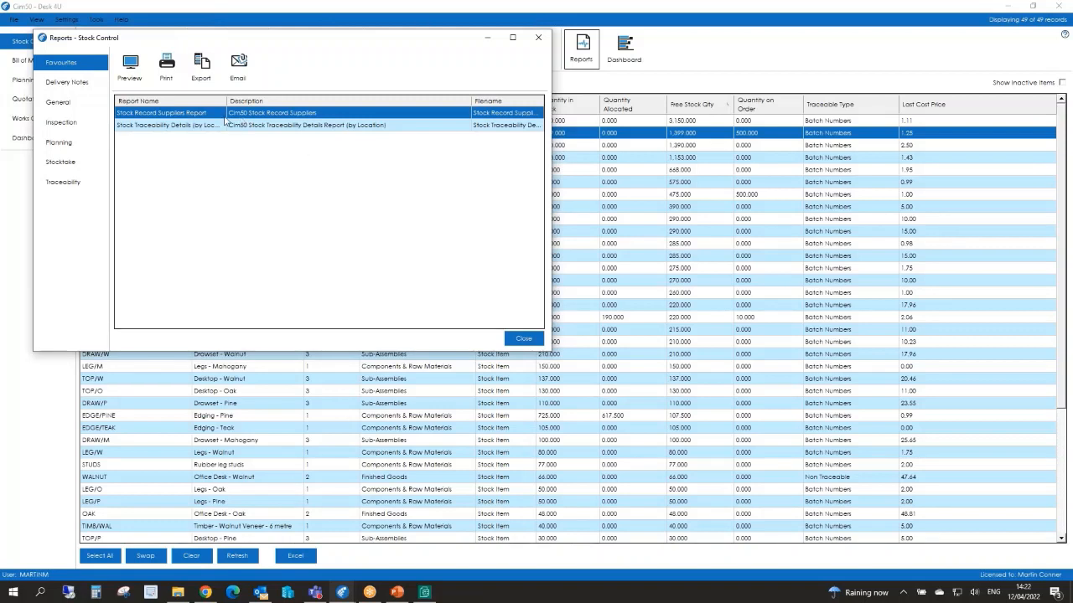
{"action": "left_click", "coordinate": [143, 131]}
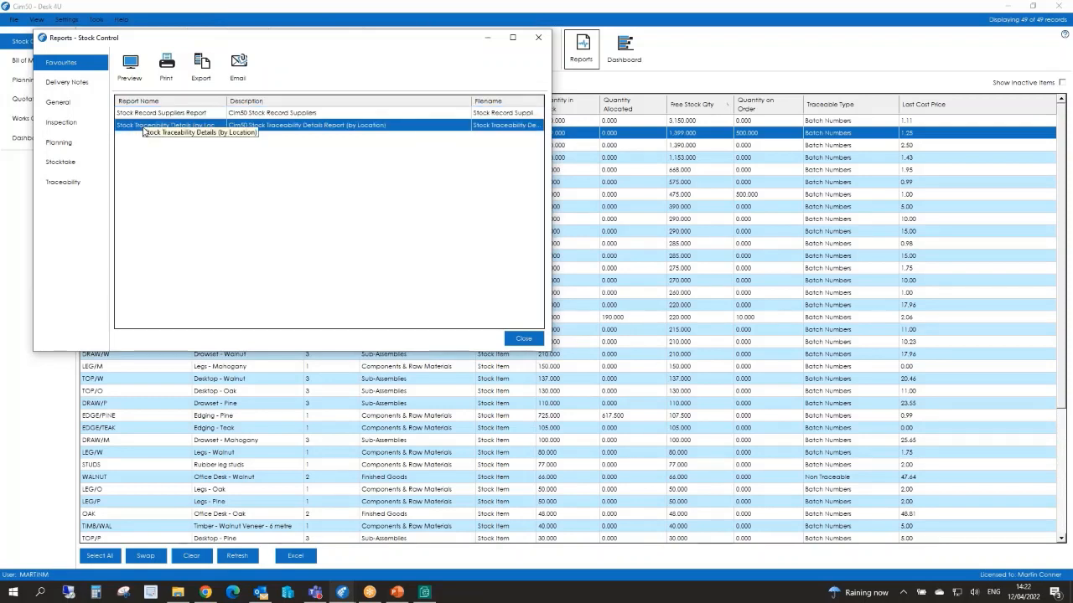
{"action": "left_click", "coordinate": [149, 116]}
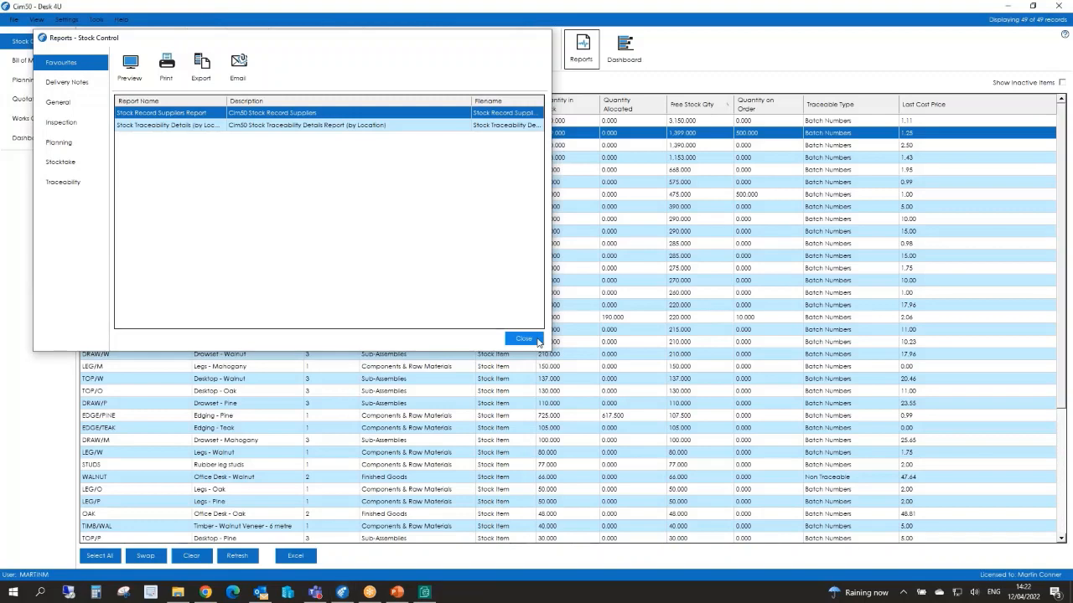
{"action": "left_click", "coordinate": [535, 340]}
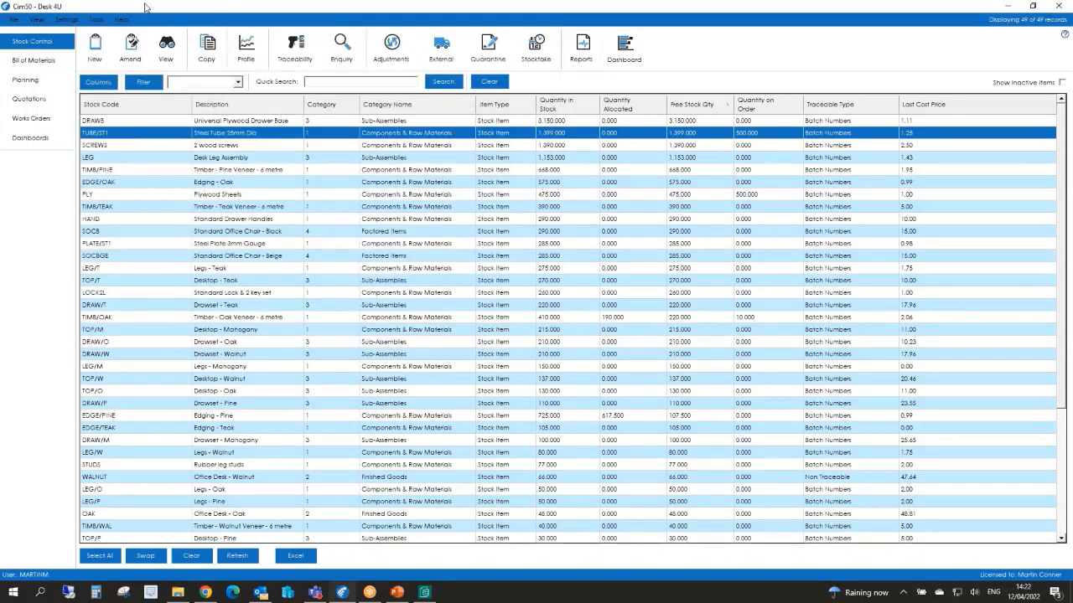
Refresh the dashboard data for all the preselected dashboards, from stock valuation by category to WO completion statistics
{"action": "left_click", "coordinate": [15, 20]}
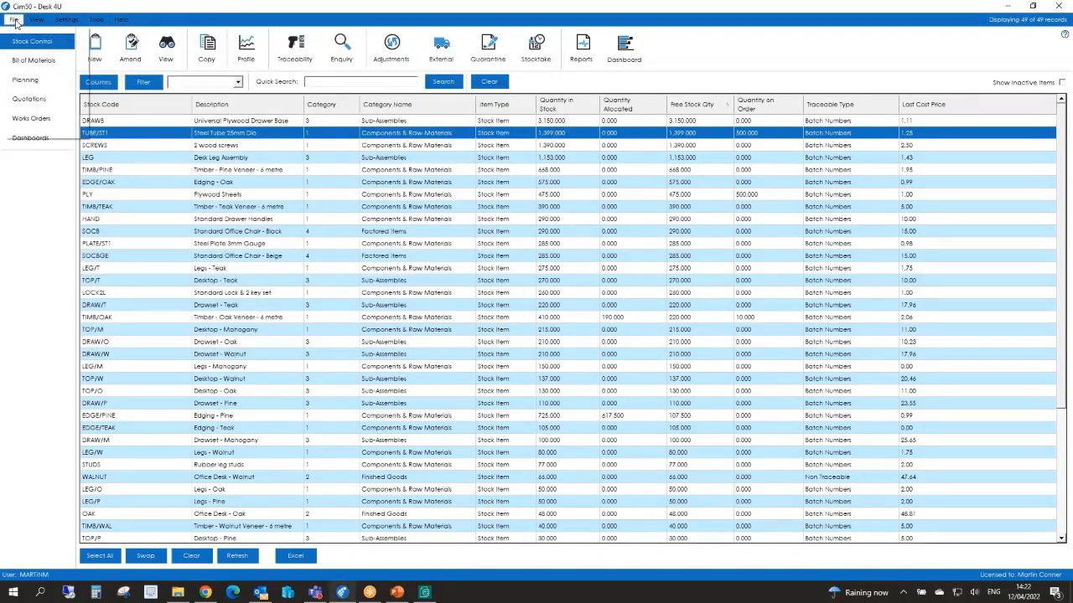
{"action": "mouse_move", "coordinate": [42, 103]}
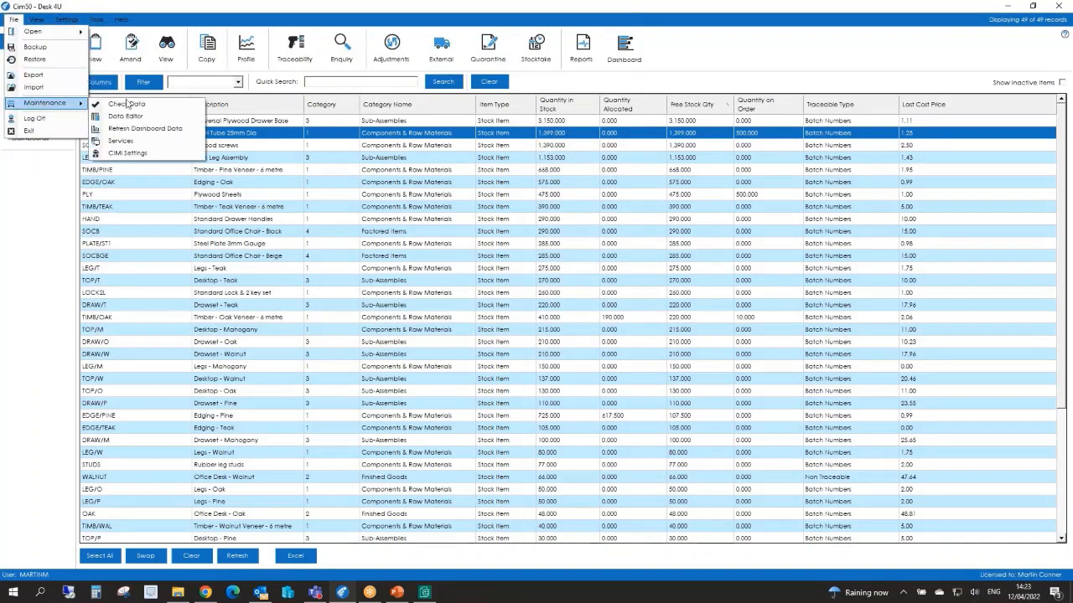
{"action": "left_click", "coordinate": [125, 128]}
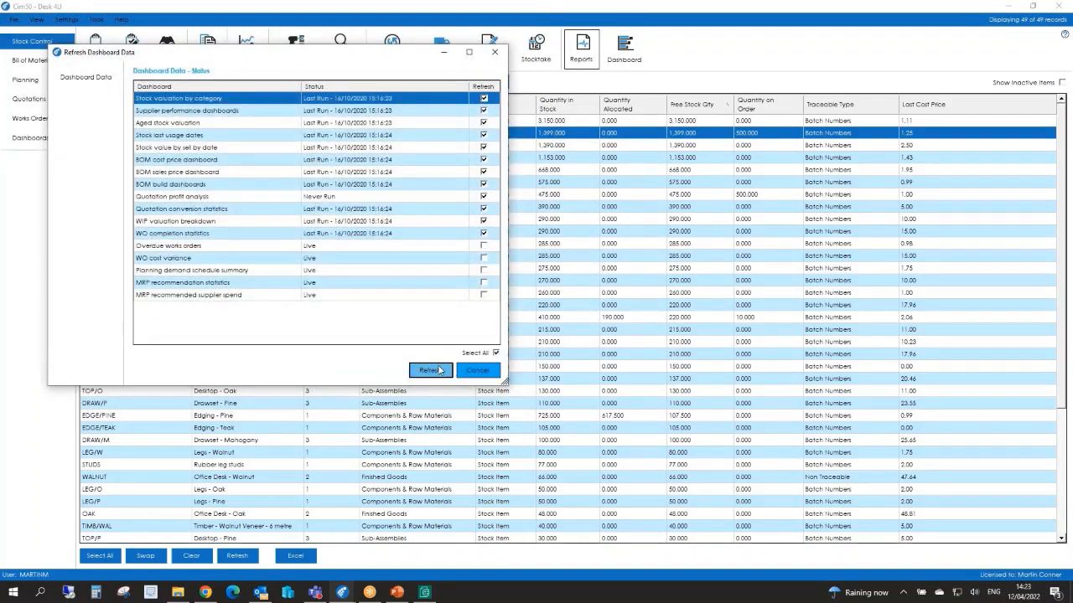
{"action": "left_click", "coordinate": [430, 370]}
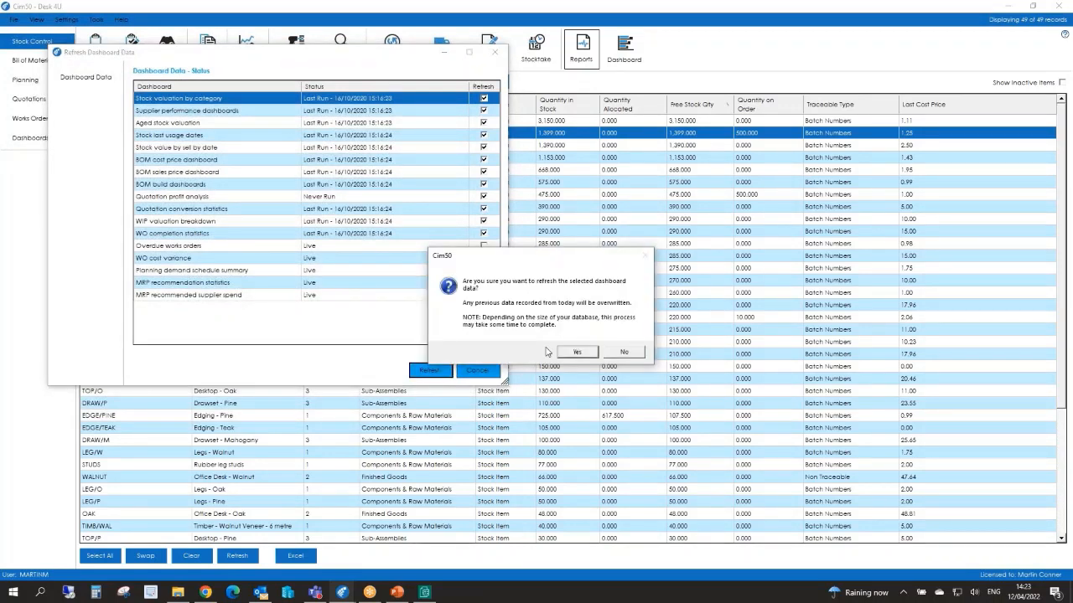
{"action": "left_click", "coordinate": [565, 353]}
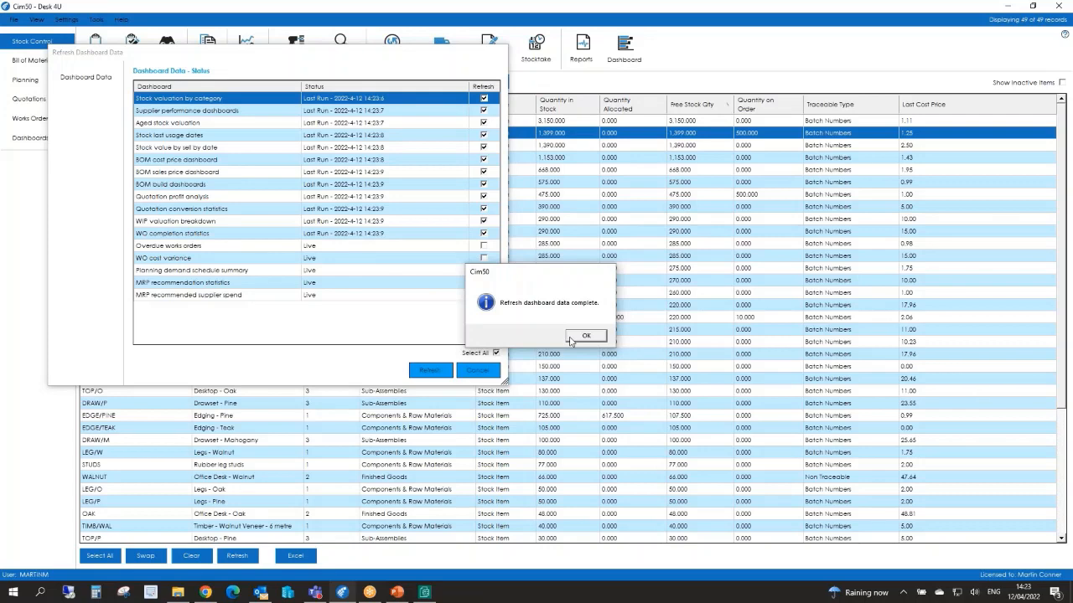
{"action": "left_click", "coordinate": [579, 337]}
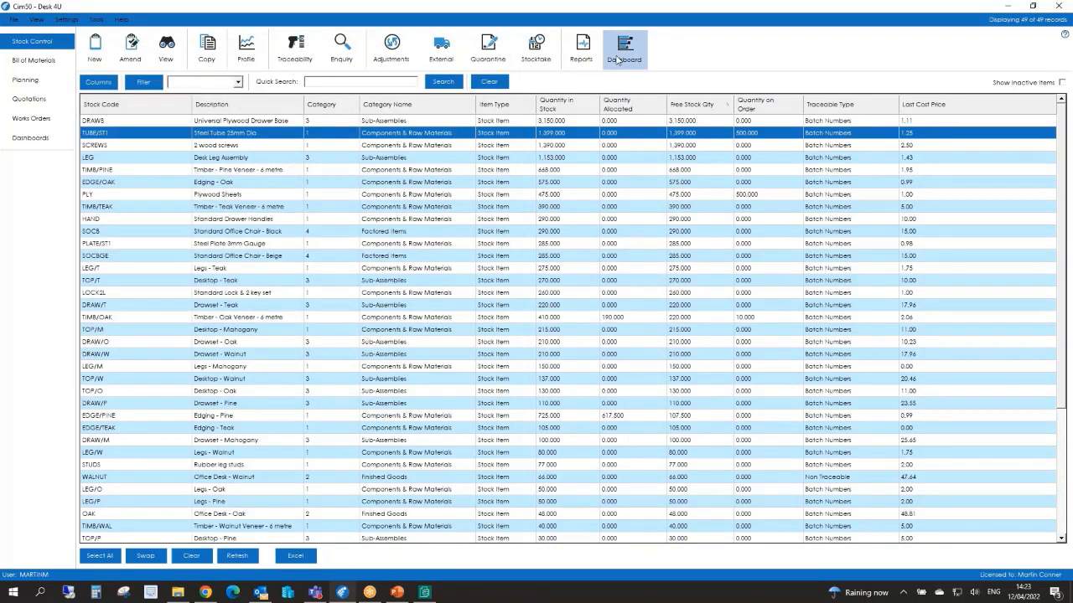
Open the stock control dashboard and sort the last movement dates by latest sale and by latest Cim50 movement
{"action": "left_click", "coordinate": [624, 52]}
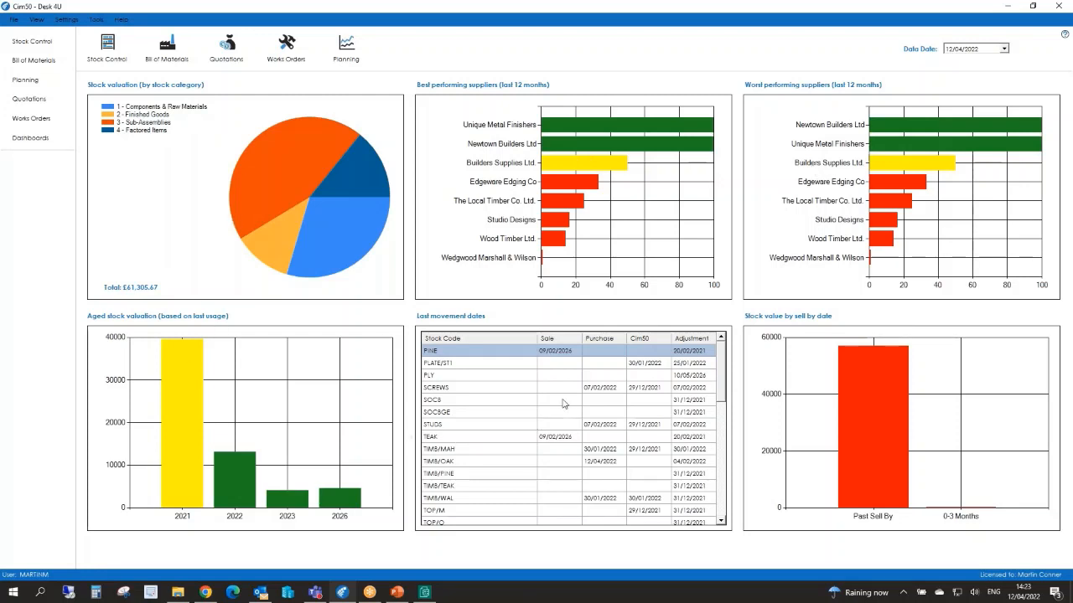
{"action": "left_click", "coordinate": [547, 340]}
{"action": "left_click", "coordinate": [547, 339]}
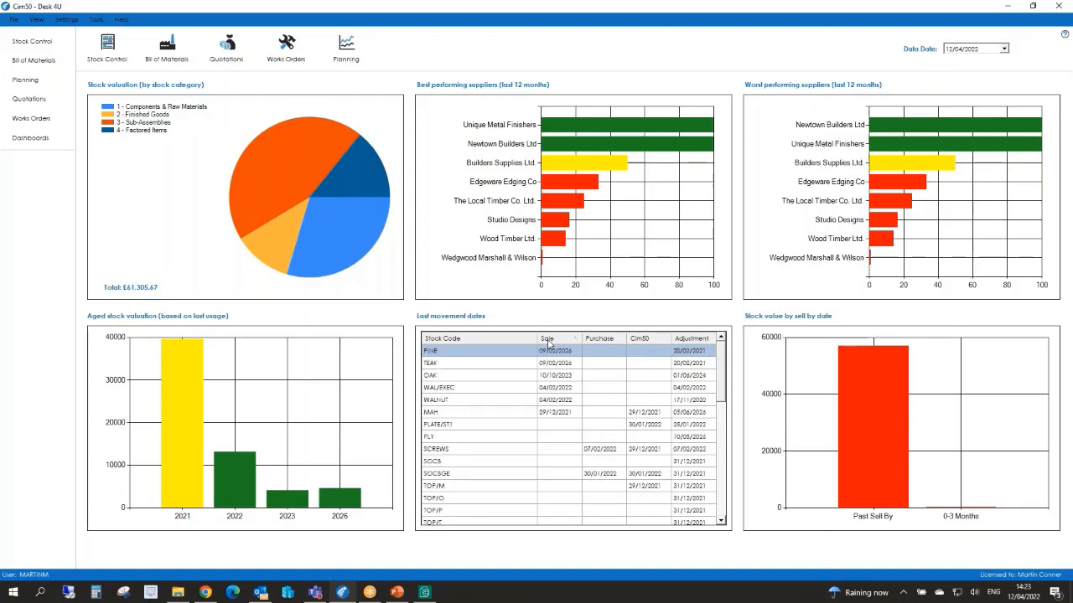
{"action": "left_click", "coordinate": [658, 340]}
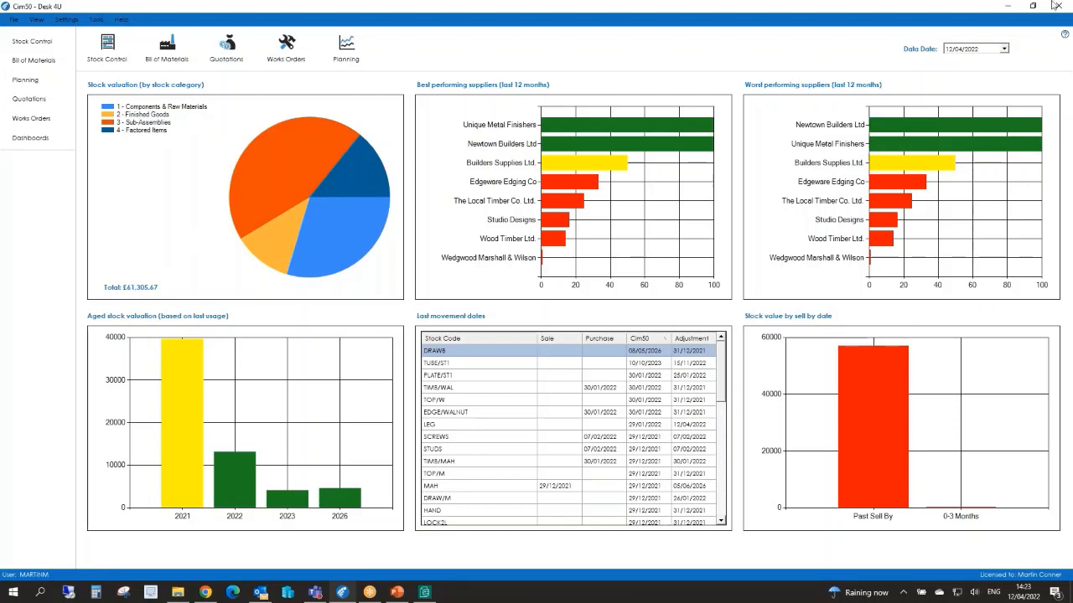
Minimise Cim50 and Sage, switch to the Cim50 Stock Control presentation in PowerPoint, and run the slide show through to the Thank you slide
{"action": "left_click", "coordinate": [1008, 9]}
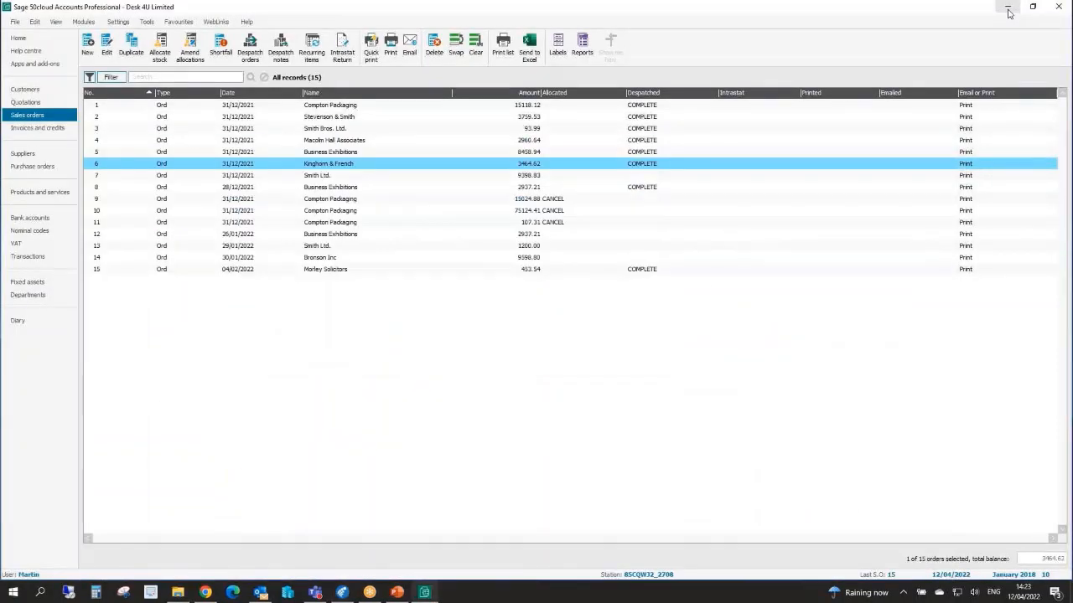
{"action": "left_click", "coordinate": [1008, 8]}
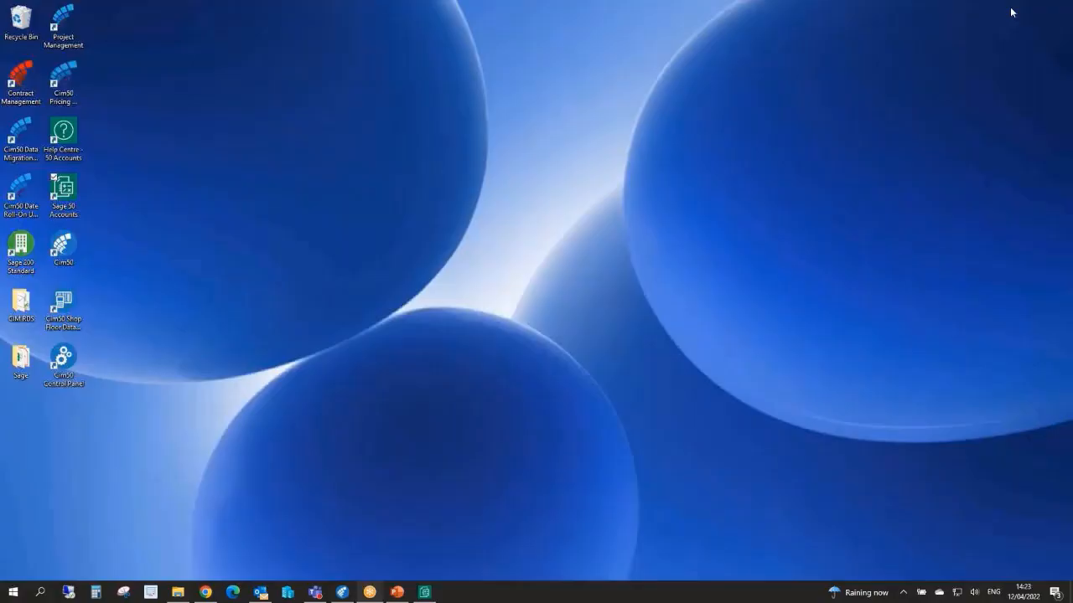
{"action": "left_click", "coordinate": [396, 595]}
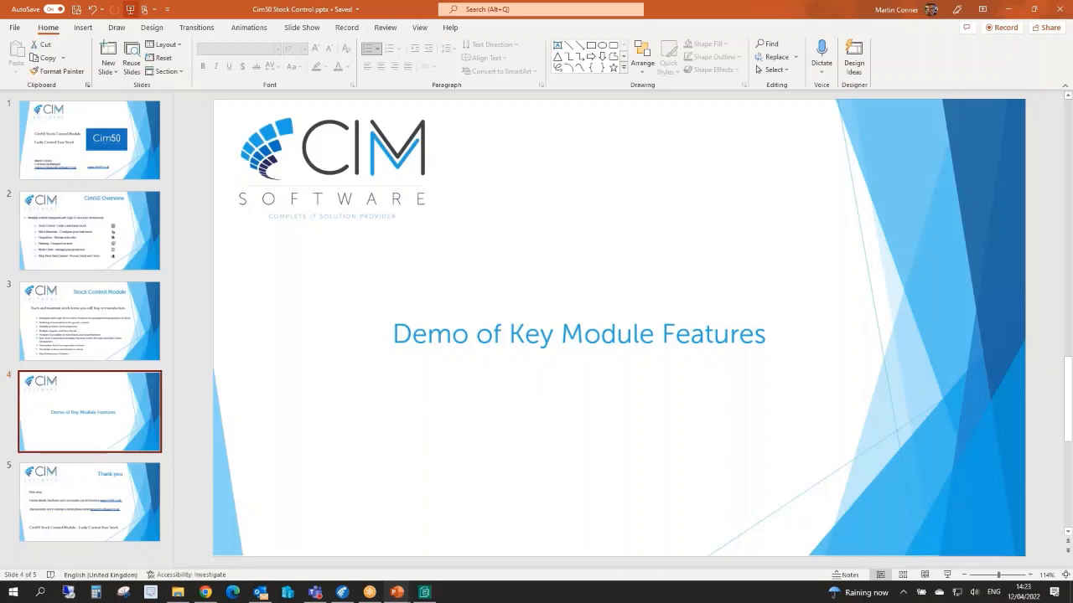
{"action": "key", "text": "F5"}
{"action": "key", "text": "Right"}
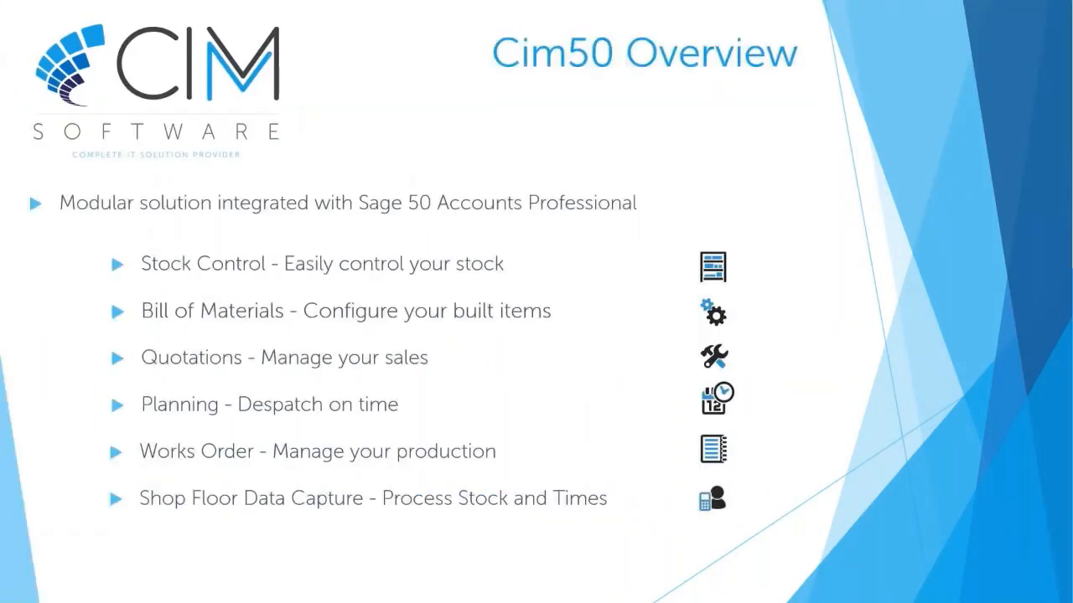
{"action": "key", "text": "Right"}
{"action": "key", "text": "Right"}
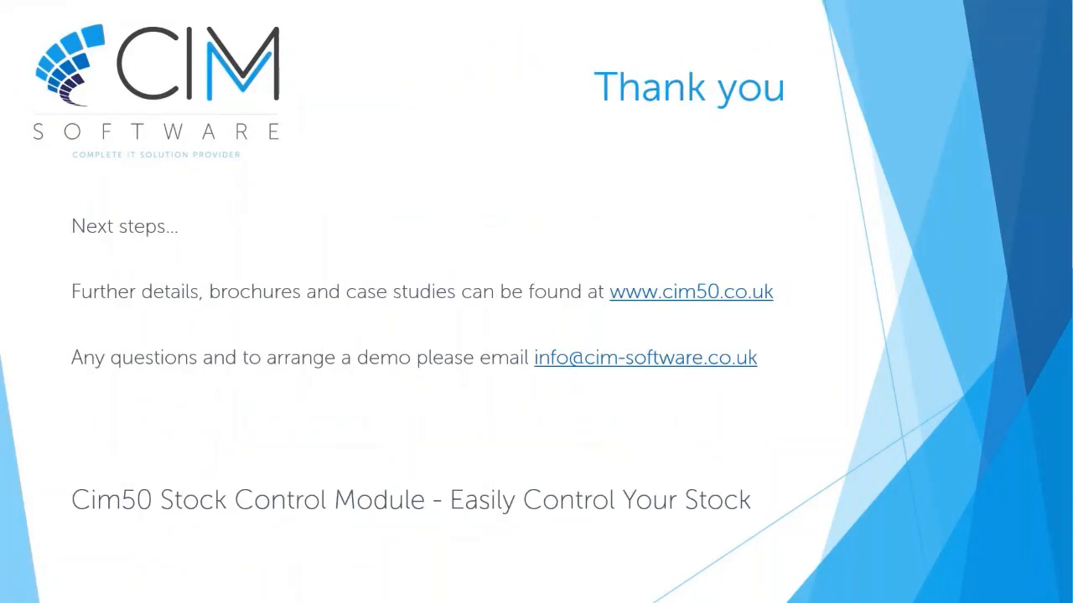